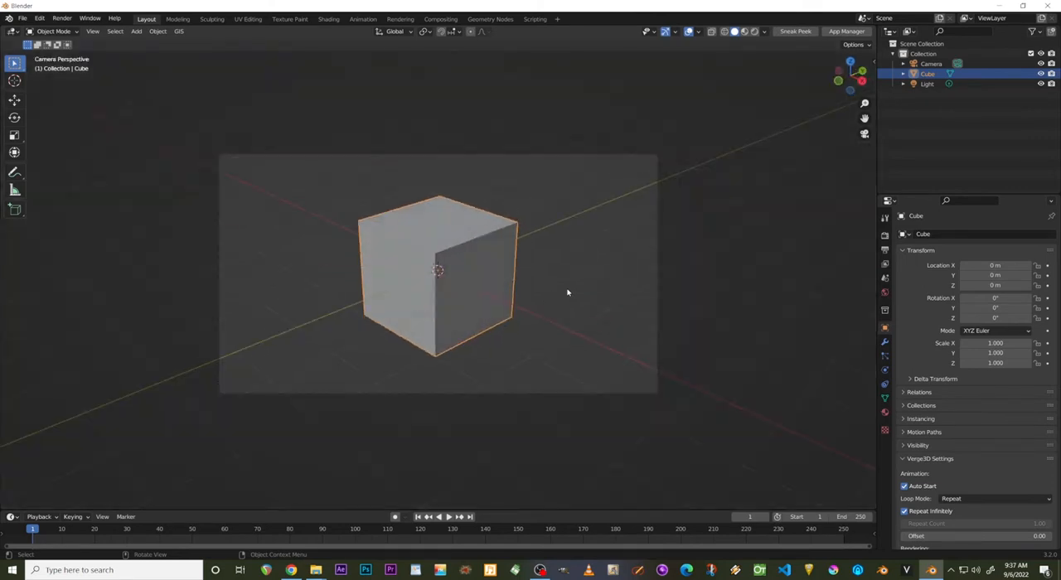
Frame the cube from the front through the camera and leave the cube selected.
middle_drag(567, 293, 617, 271)
key(KP_0)
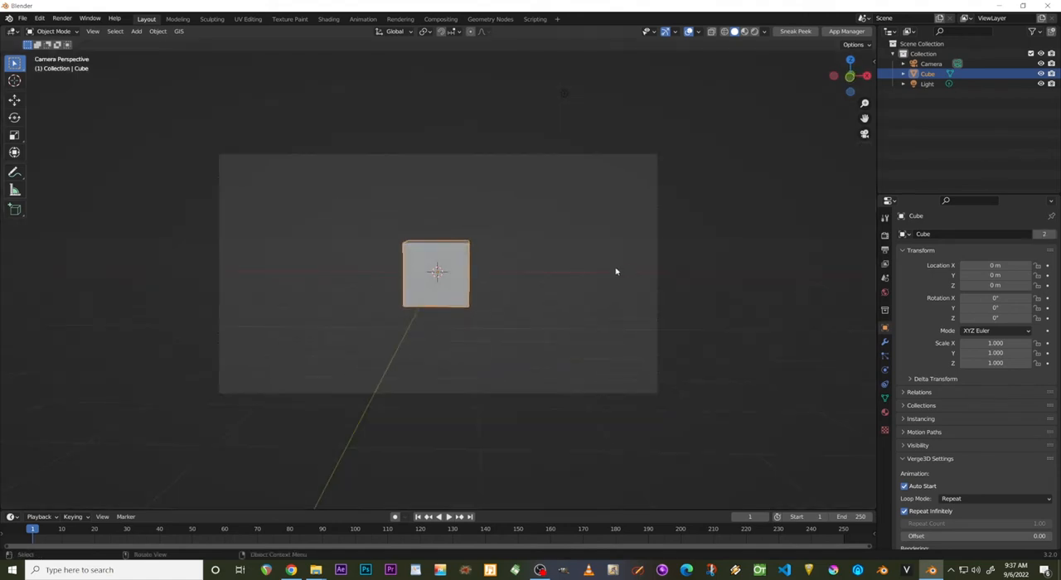
scroll(616, 271, up, 3)
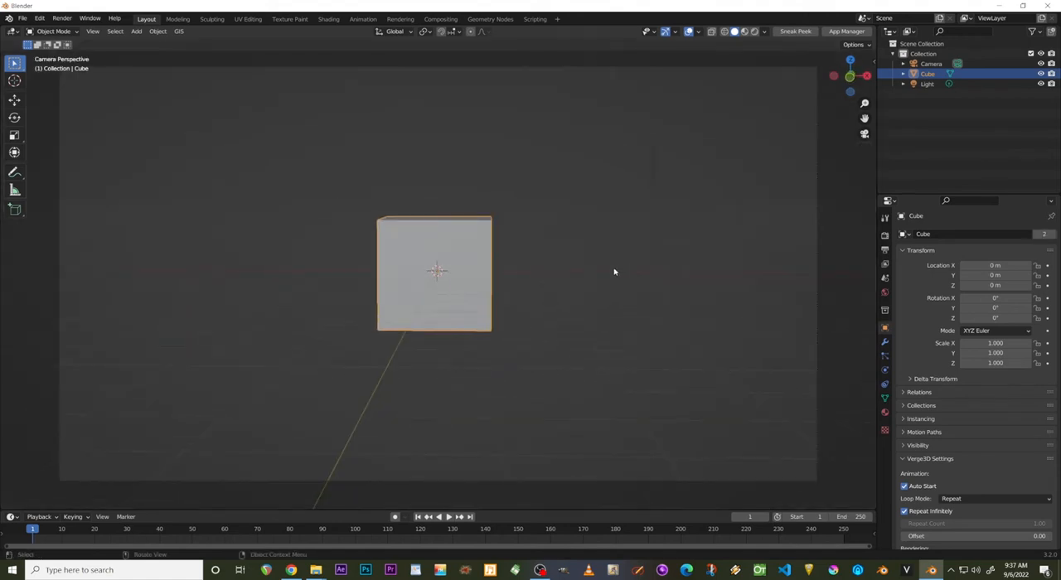
scroll(614, 271, down, 2)
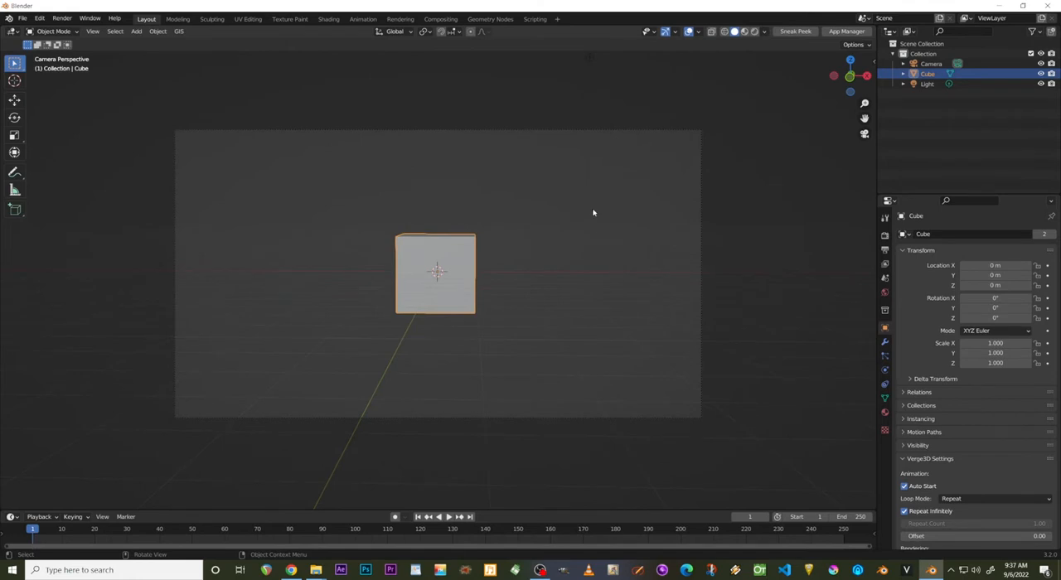
click(456, 130)
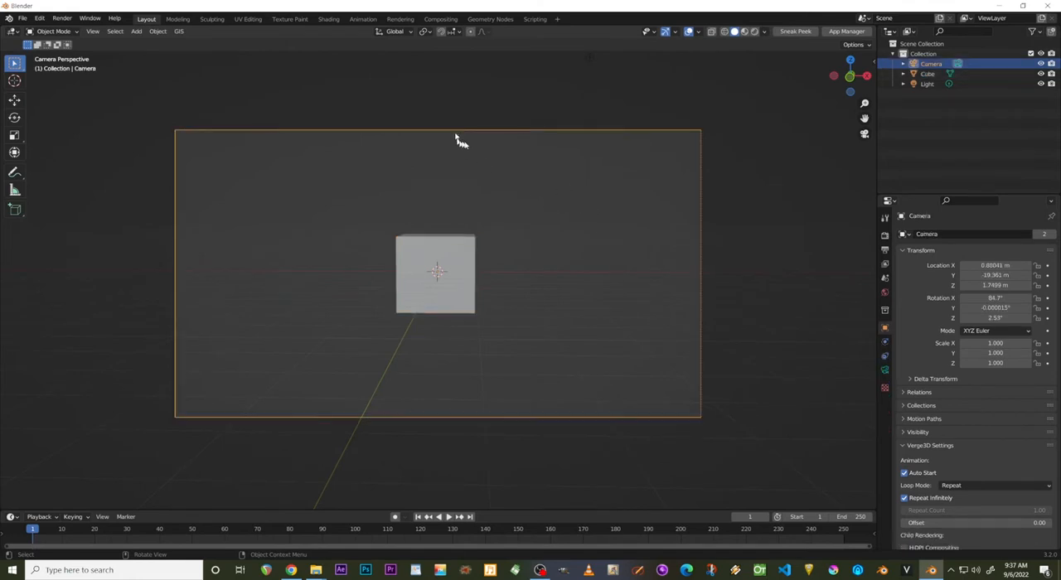
click(441, 264)
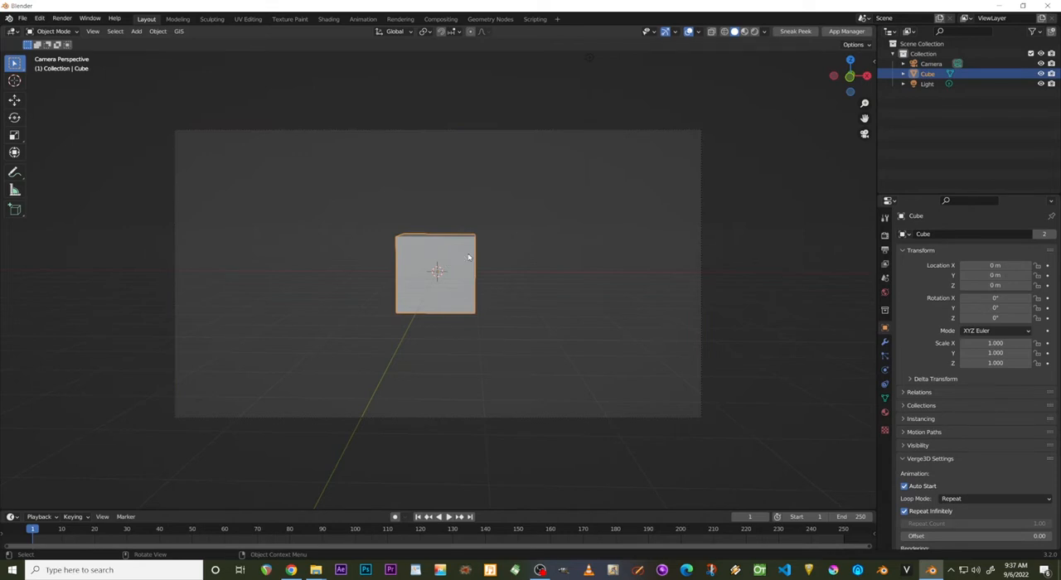
Add a circle mesh and a cylinder mesh at the world origin.
key(shift+a)
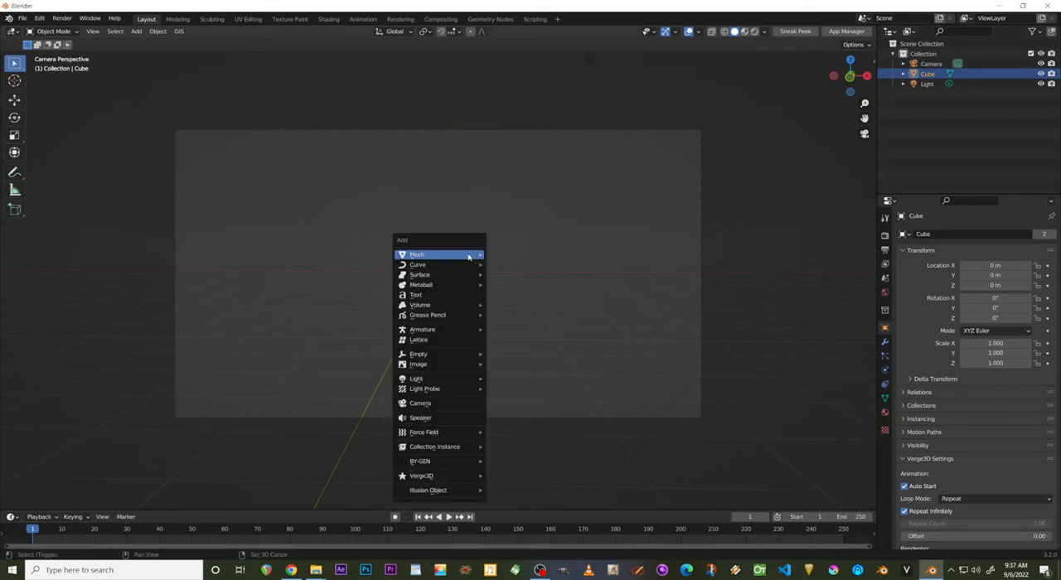
mouse_move(469, 254)
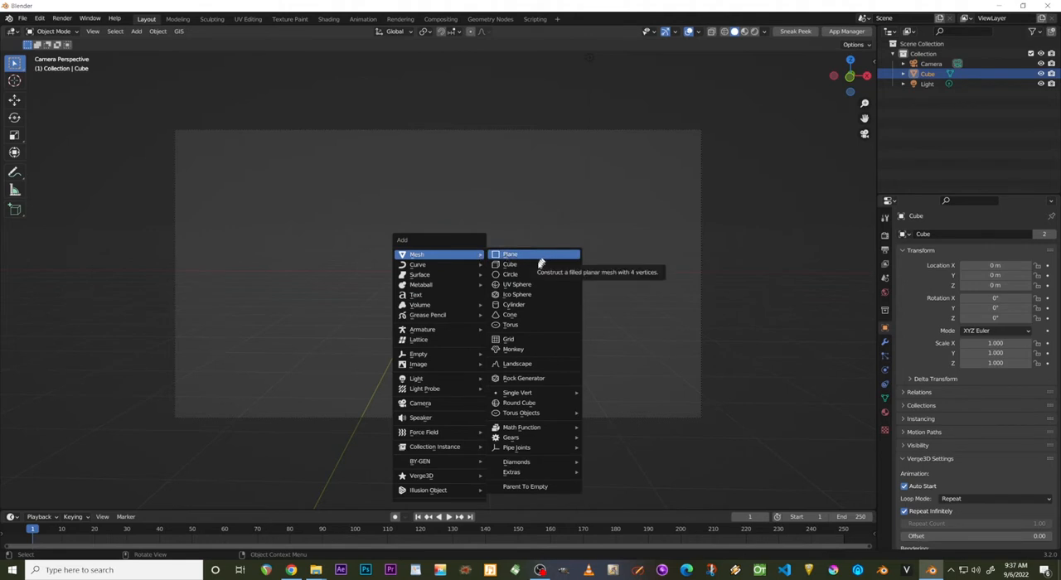
click(510, 274)
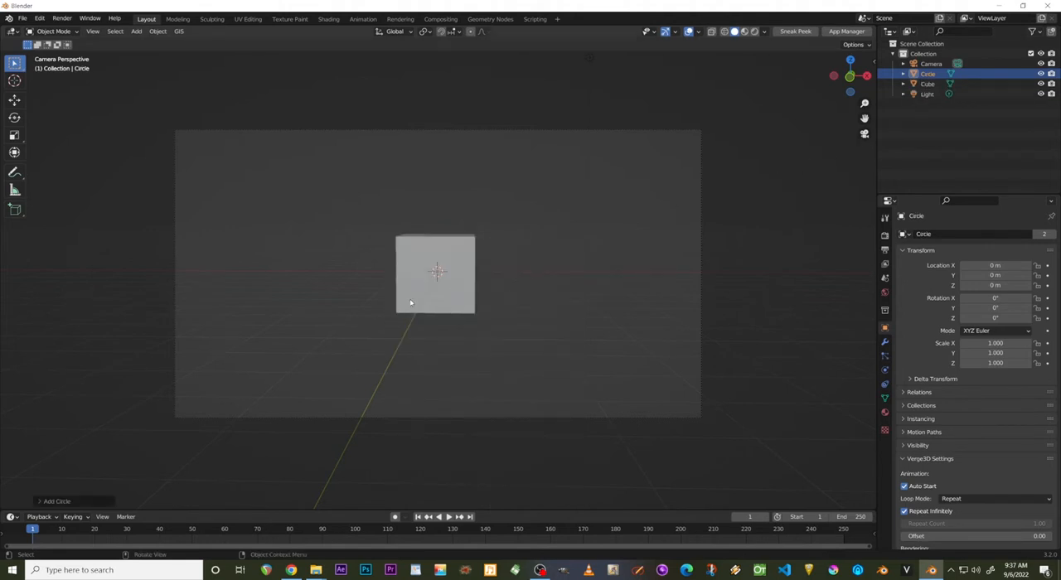
key(shift+a)
mouse_move(414, 300)
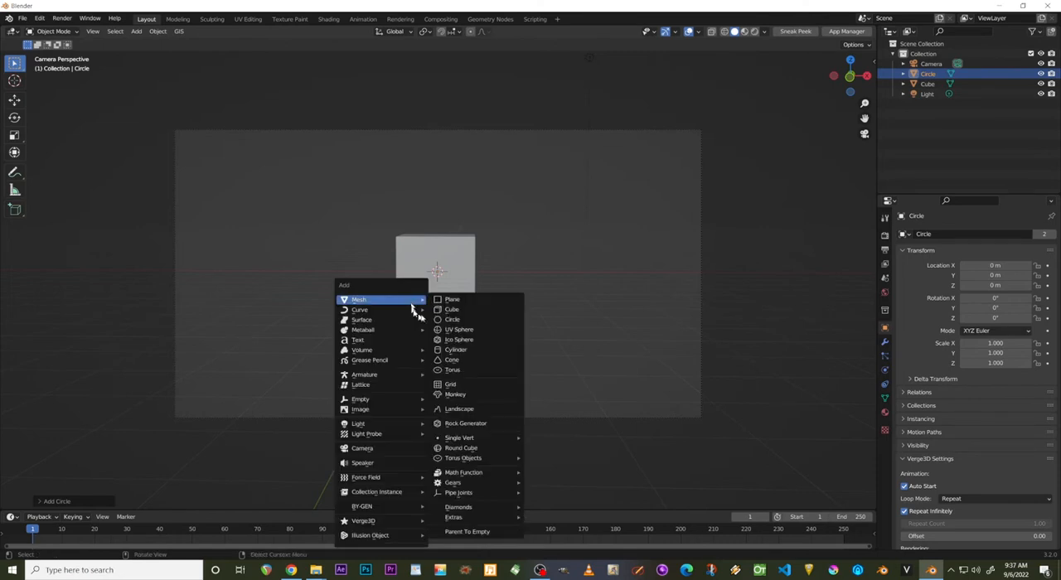
click(482, 349)
Add a cone mesh and a torus mesh at the world origin.
key(shift+a)
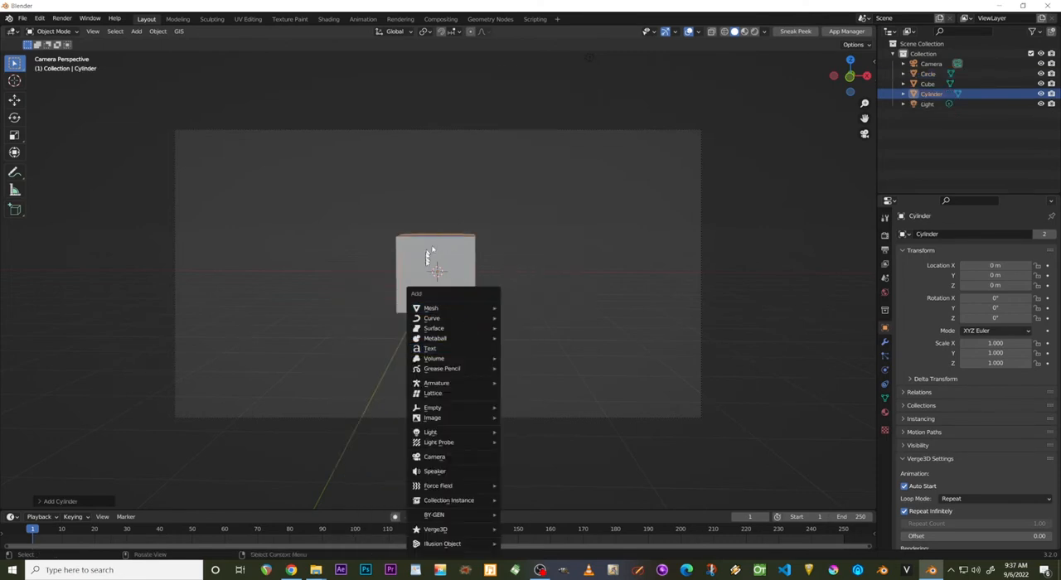
mouse_move(476, 307)
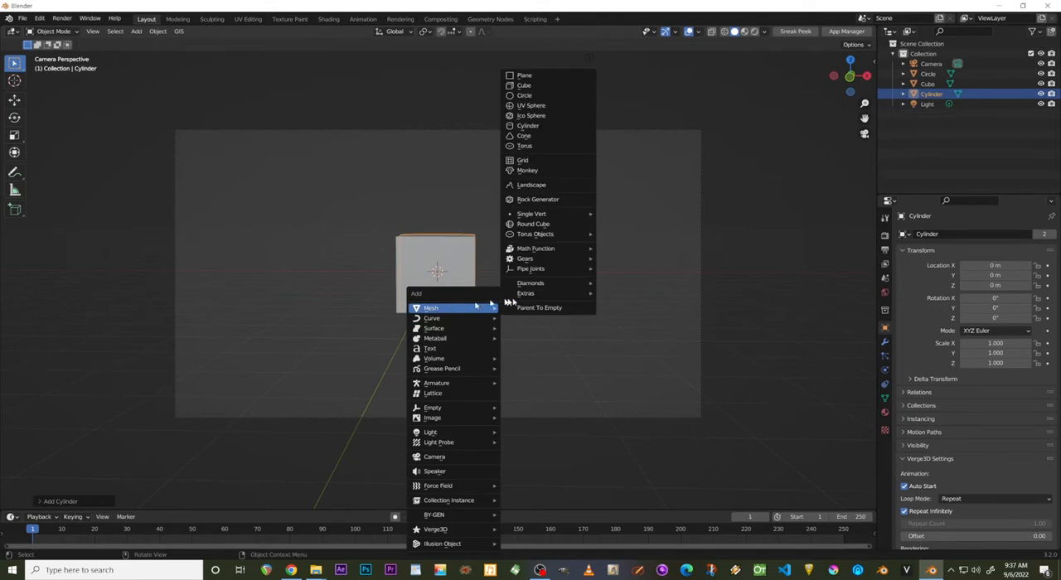
click(531, 136)
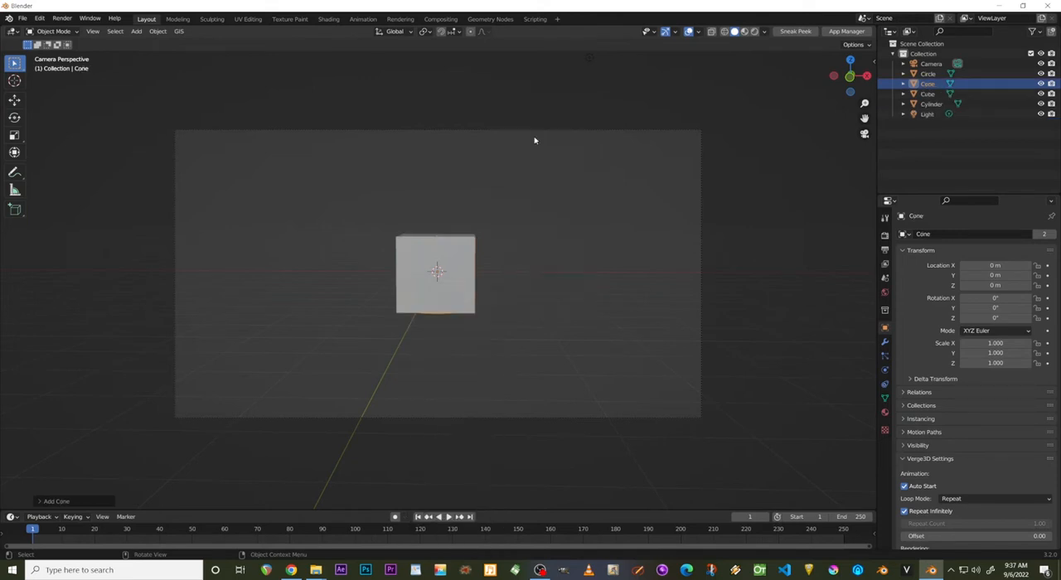
key(shift+a)
mouse_move(505, 260)
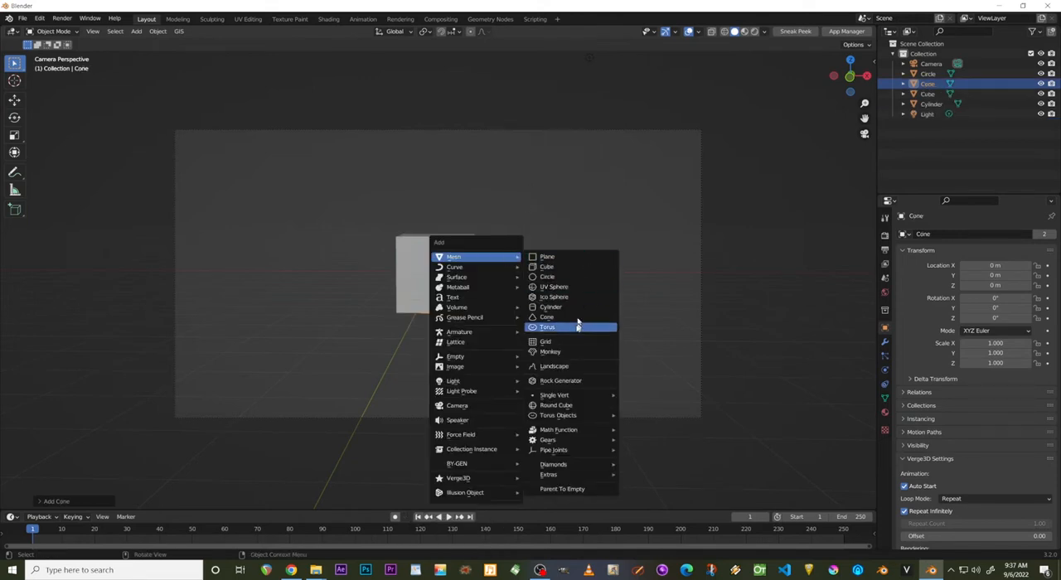
click(574, 329)
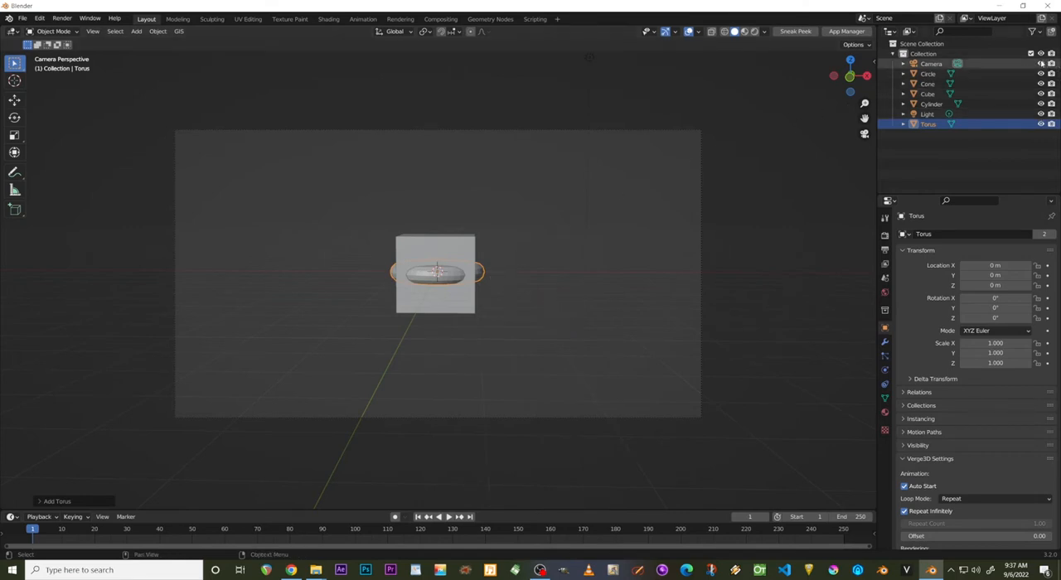
Hide every object in the collection, showing the torus on its own briefly before hiding it again.
drag(1040, 63, 1043, 124)
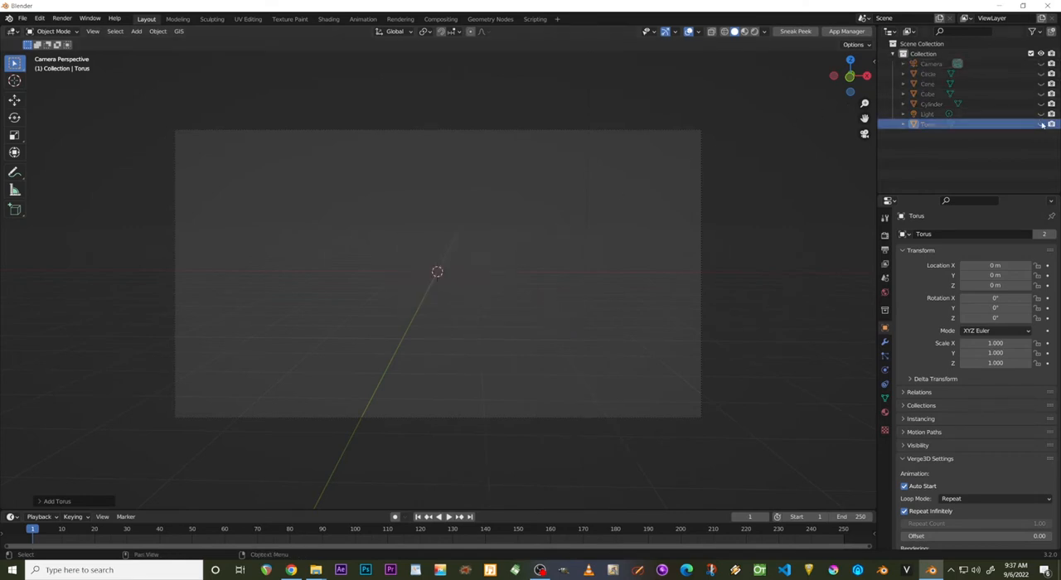
click(1039, 124)
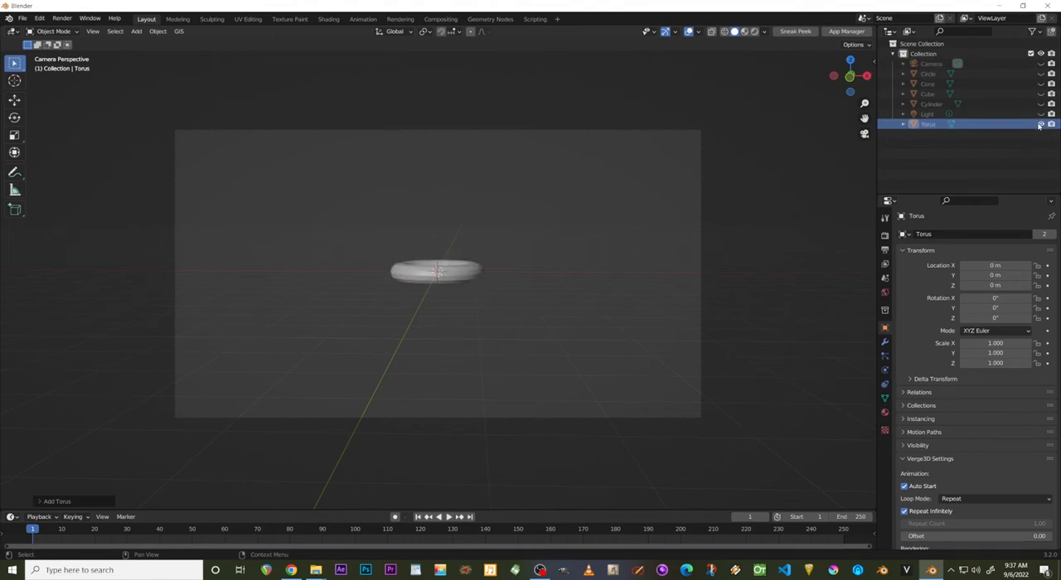
click(1040, 124)
click(1040, 124)
click(1040, 124)
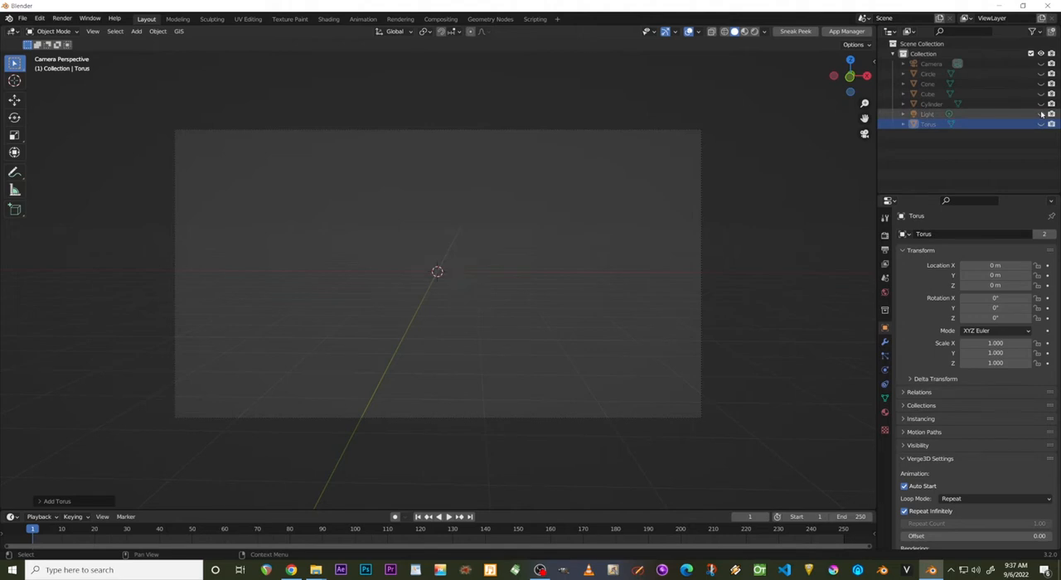
Show the cylinder, cube and cone one at a time, hiding each again after viewing it.
click(1030, 104)
click(1040, 104)
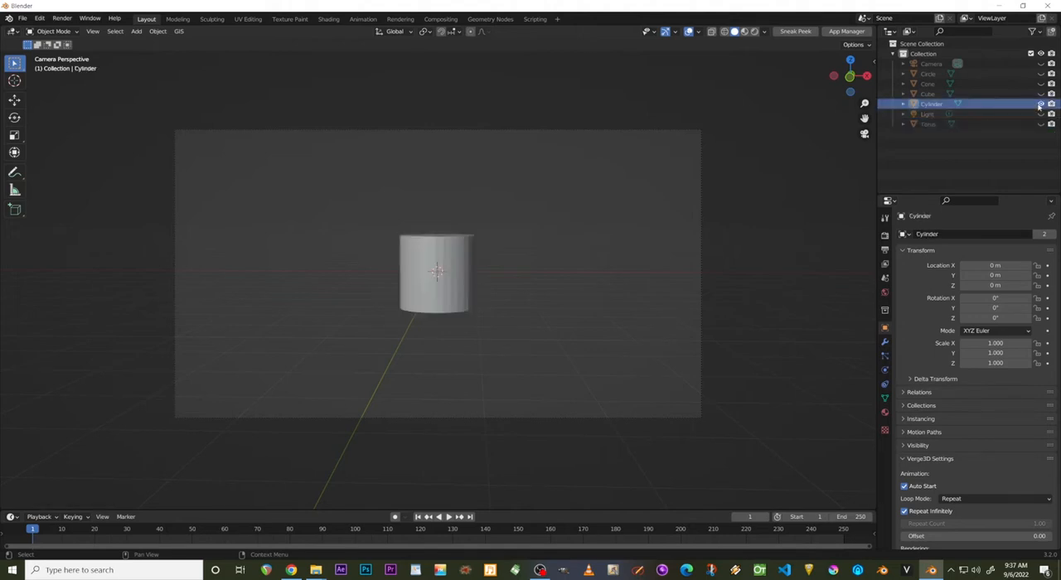
click(1040, 104)
click(1040, 93)
click(1040, 94)
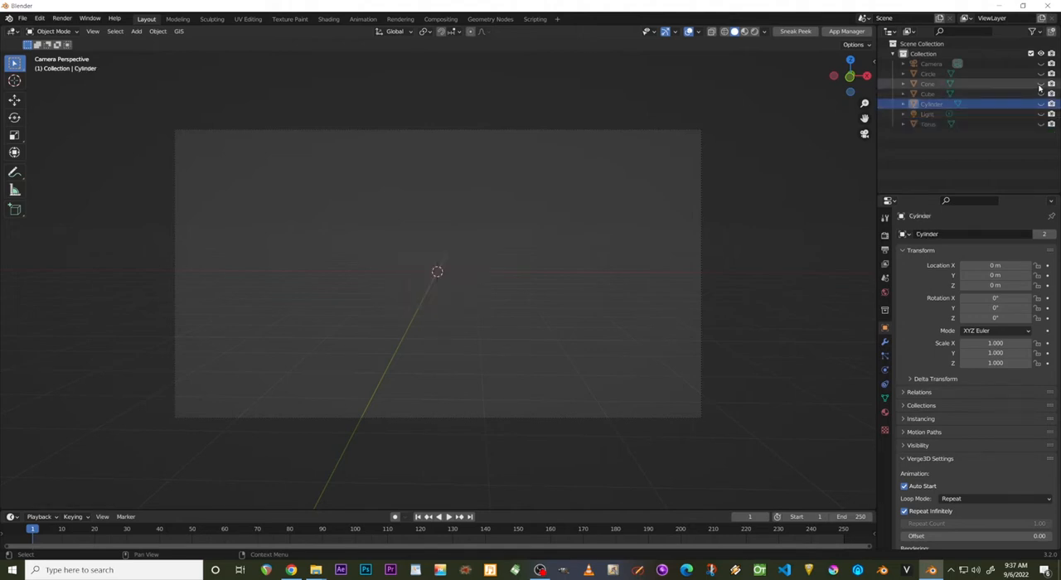
click(1040, 84)
click(1039, 84)
Unhide the circle and delete it from the scene.
click(1039, 73)
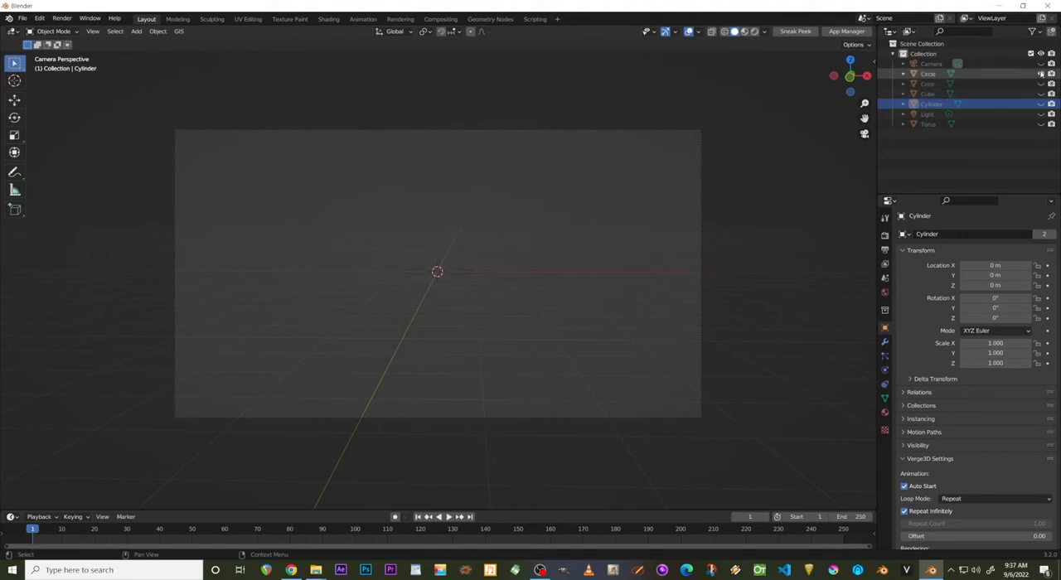
click(1040, 73)
click(1040, 73)
click(1015, 74)
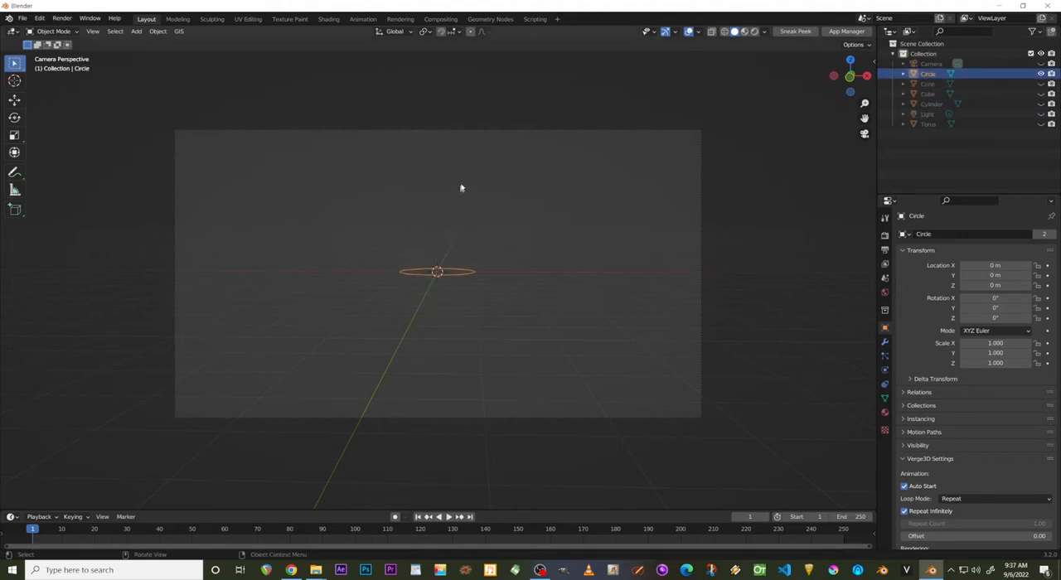
key(Delete)
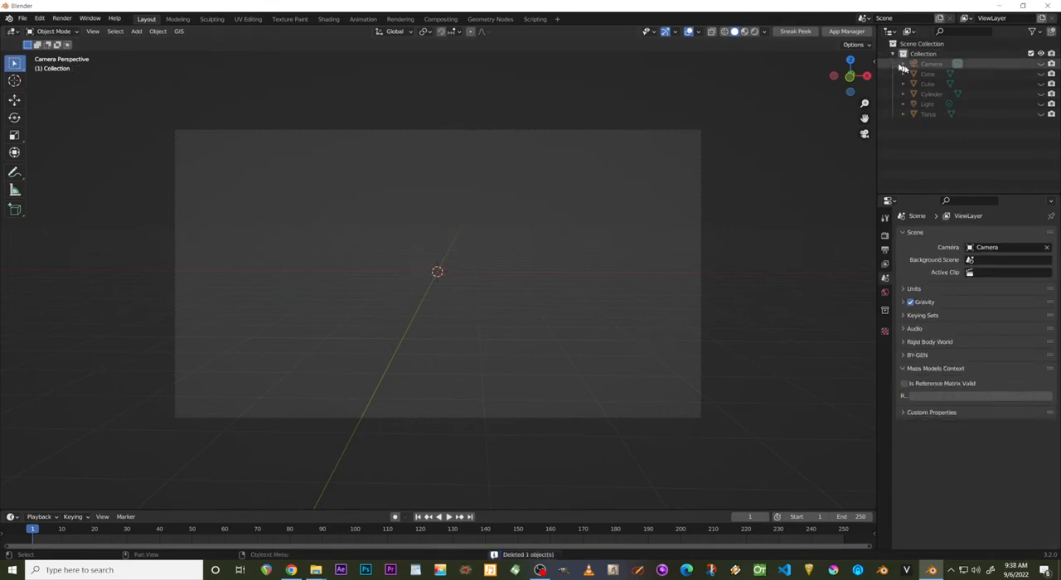
Add a UV sphere at the world origin and hide it in the viewport.
key(shift+a)
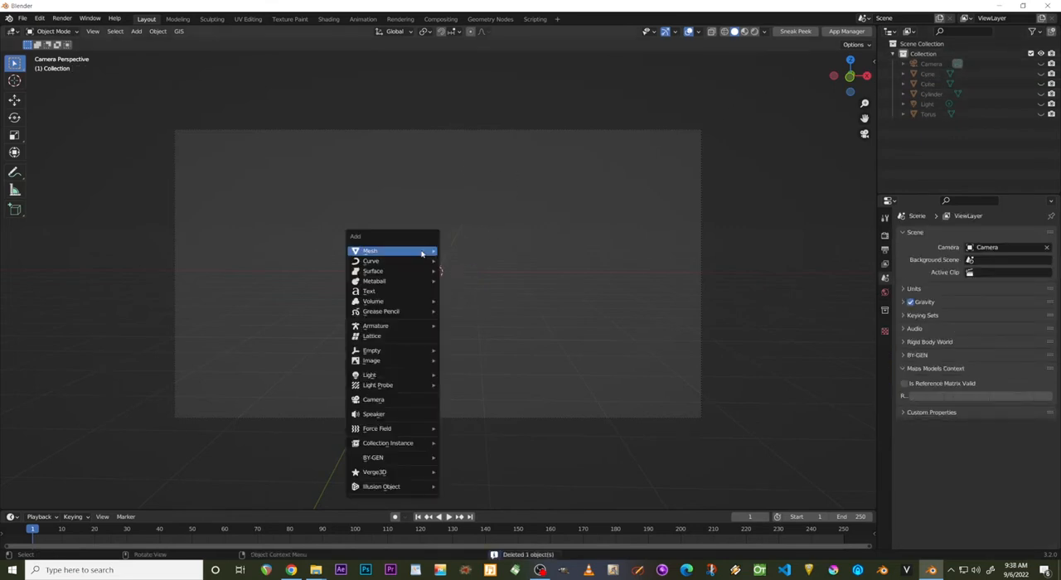
mouse_move(423, 251)
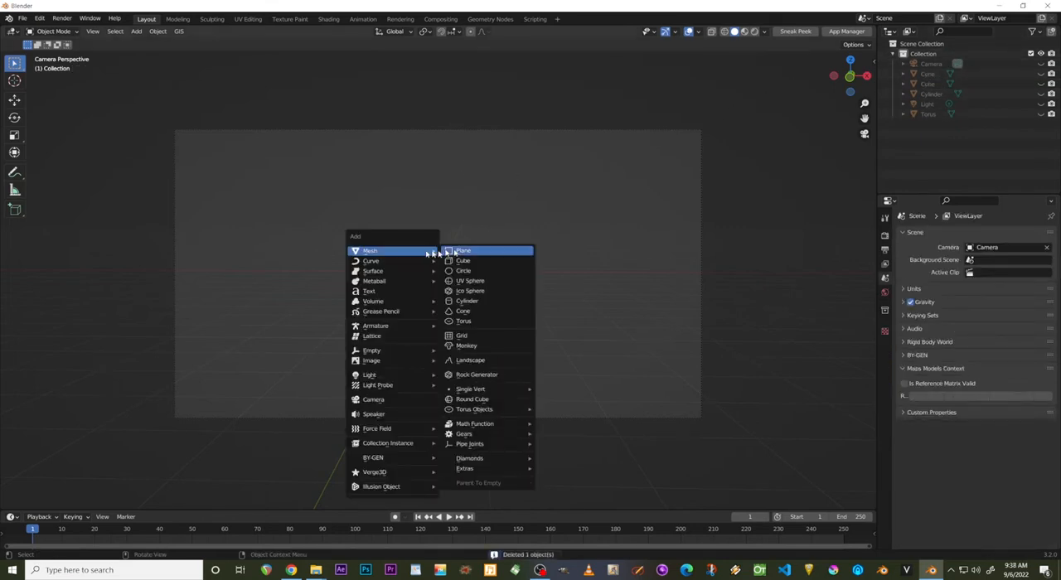
click(470, 282)
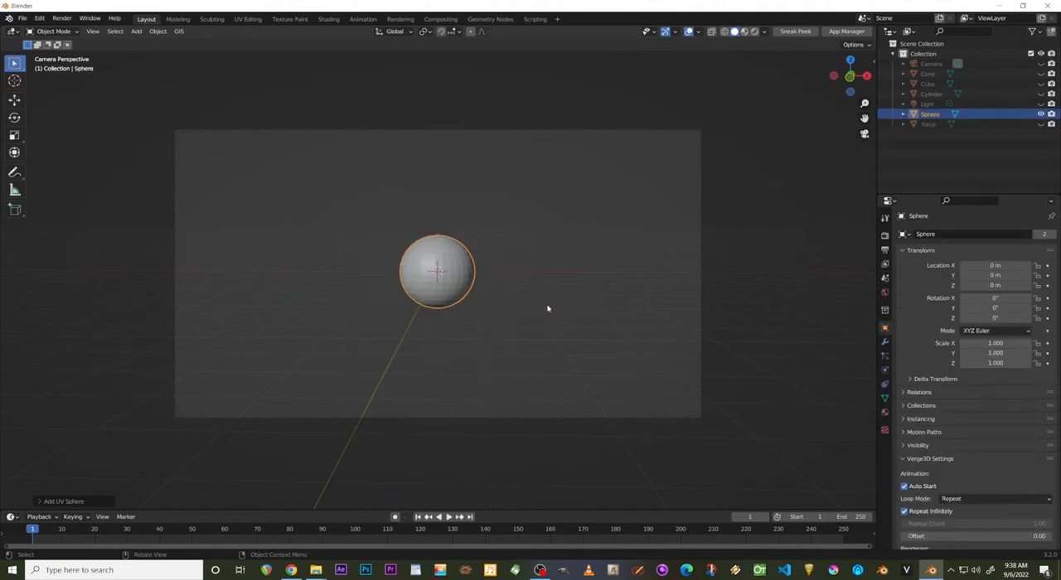
click(1040, 114)
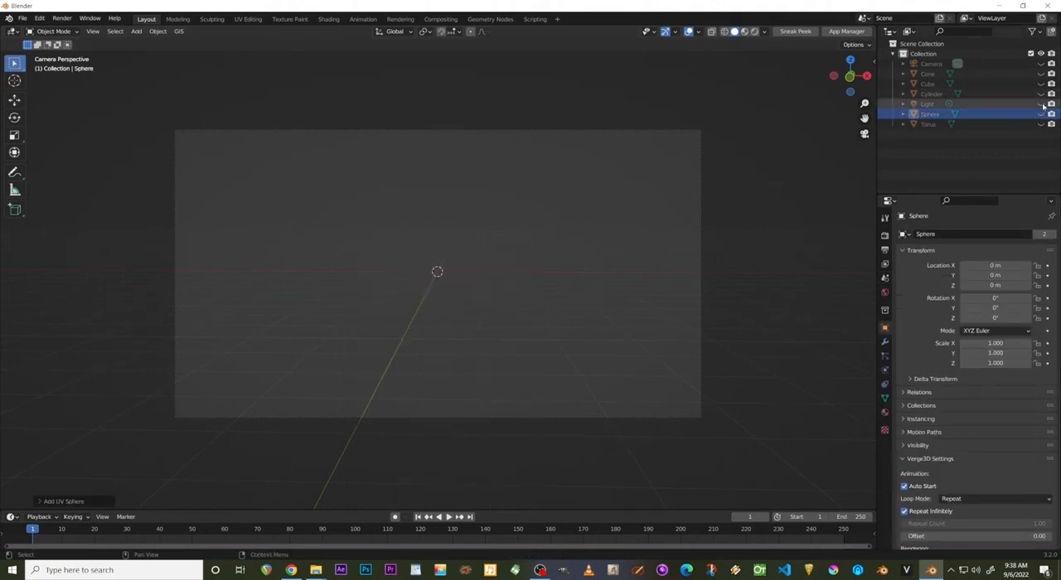
Toggle the visibility of the cylinder, cube and cone in turn to compare the basic shapes, leaving each hidden.
click(1041, 95)
click(1041, 94)
click(1040, 84)
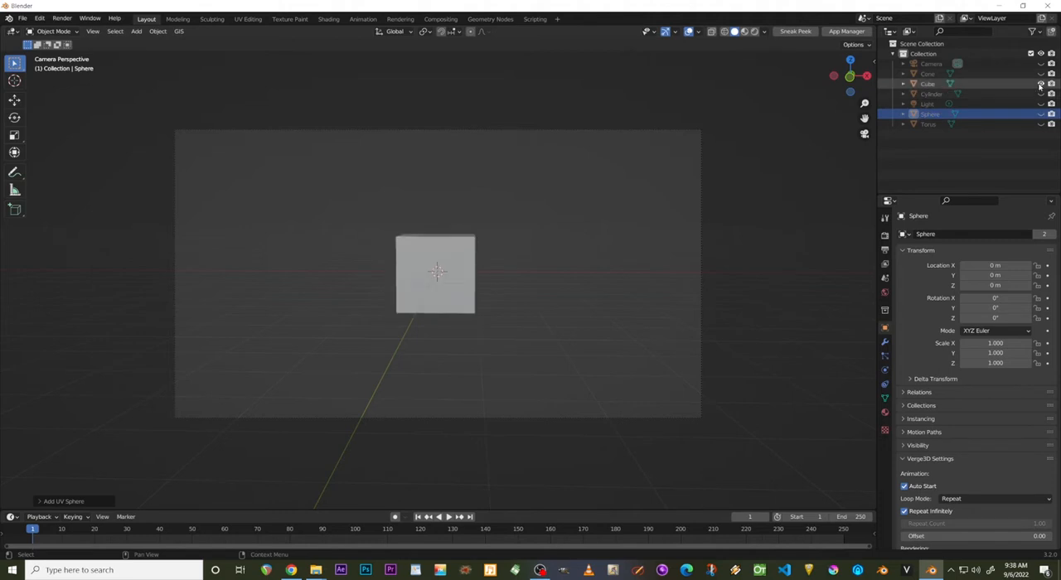
click(1041, 84)
click(1041, 74)
click(1041, 74)
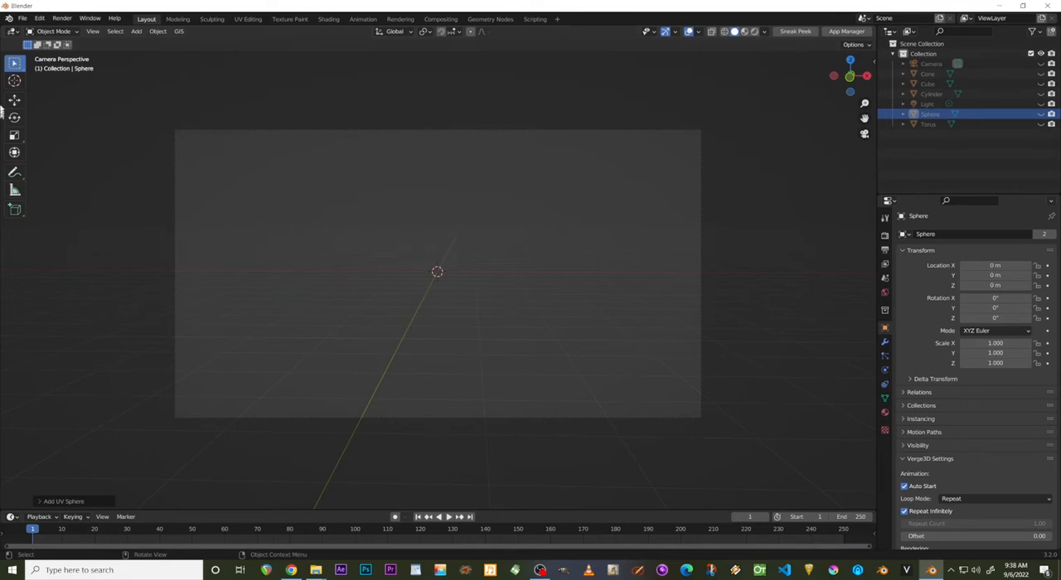
Place the 3D cursor about 3 m above the world origin and add a torus mesh there.
click(14, 80)
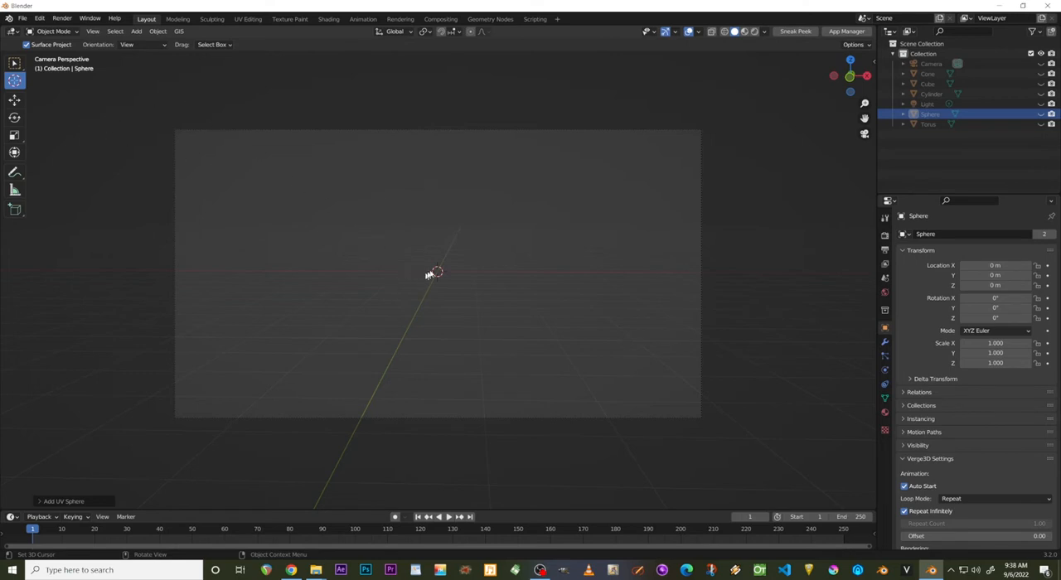
drag(428, 275, 431, 163)
key(shift+a)
mouse_move(475, 170)
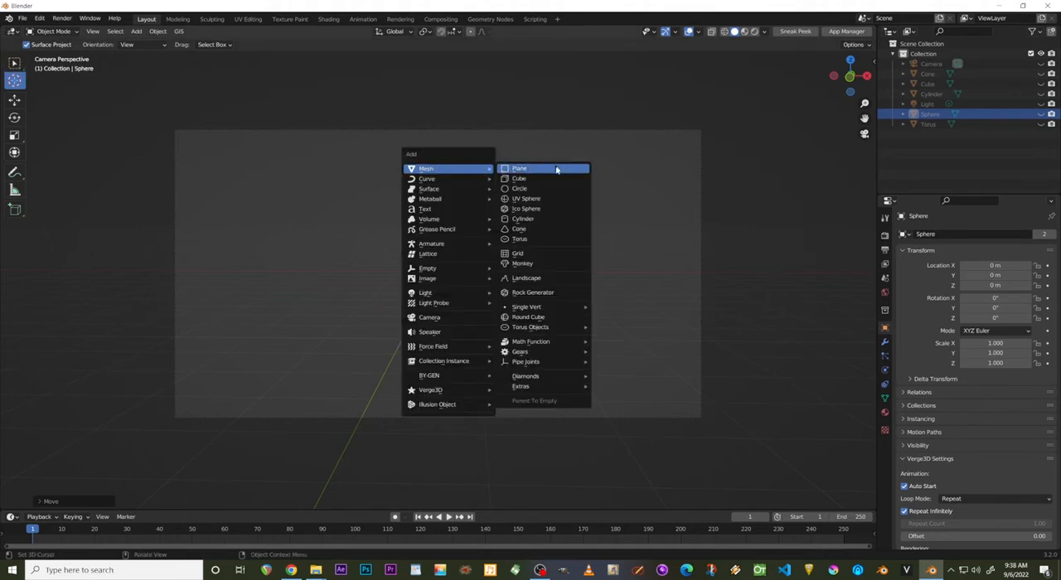
click(527, 238)
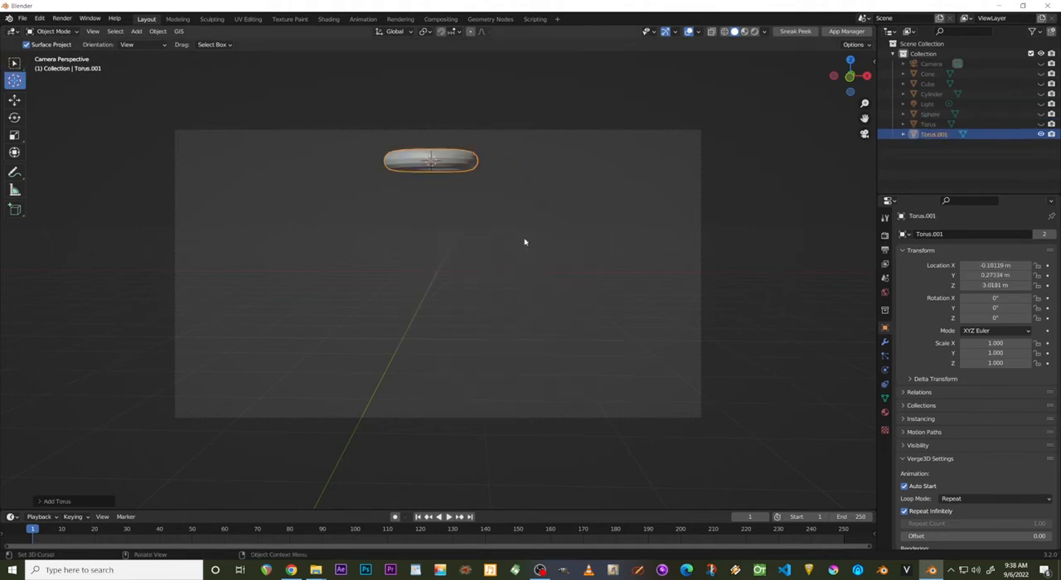
Add a cube mesh and a cone mesh at the raised 3D cursor.
key(shift+a)
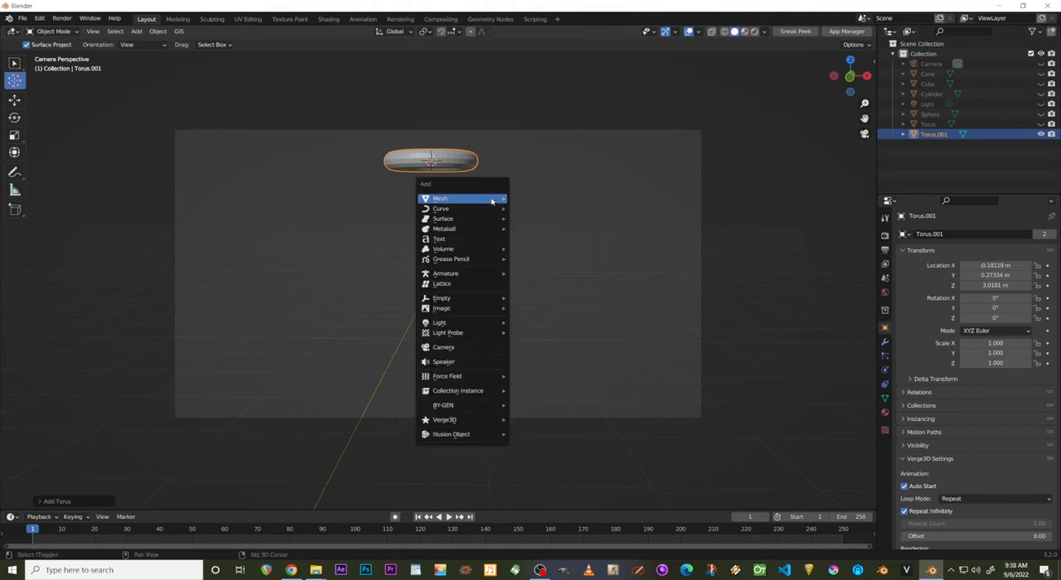
key(Escape)
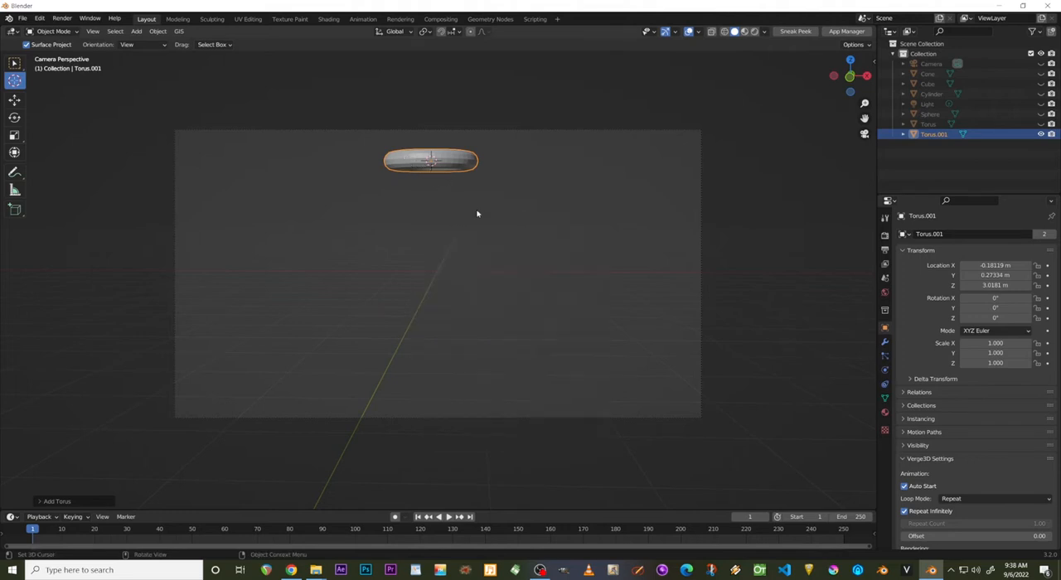
key(shift+a)
mouse_move(472, 207)
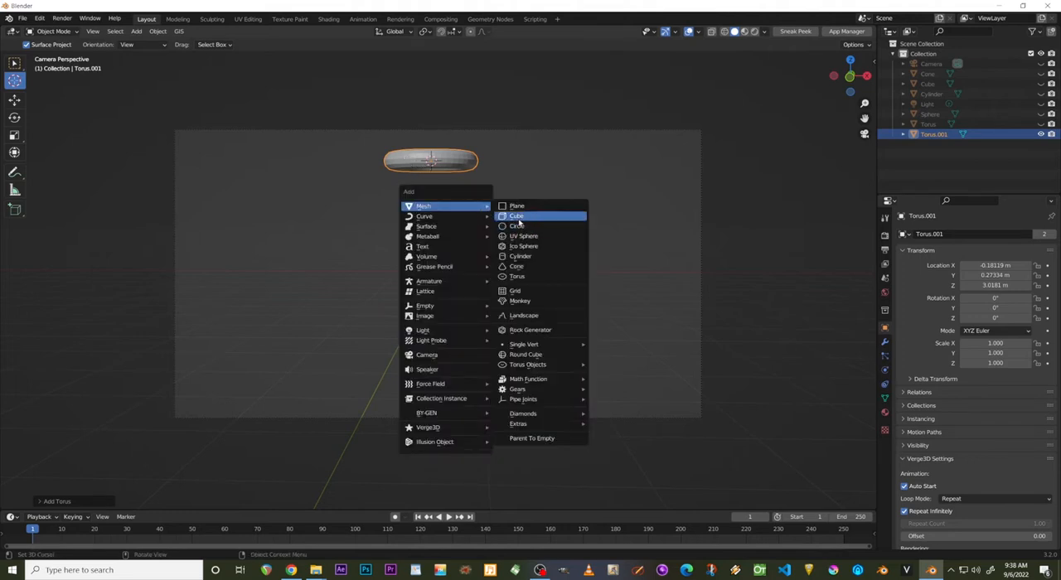
click(518, 216)
key(shift+a)
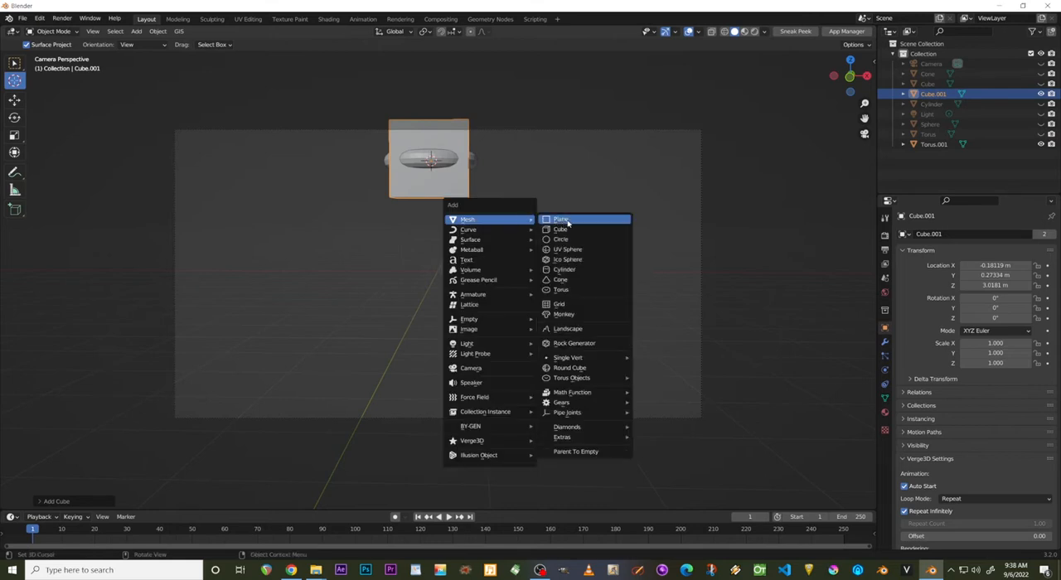
click(559, 279)
Add a UV sphere and a monkey mesh at the raised 3D cursor.
key(shift+a)
mouse_move(555, 266)
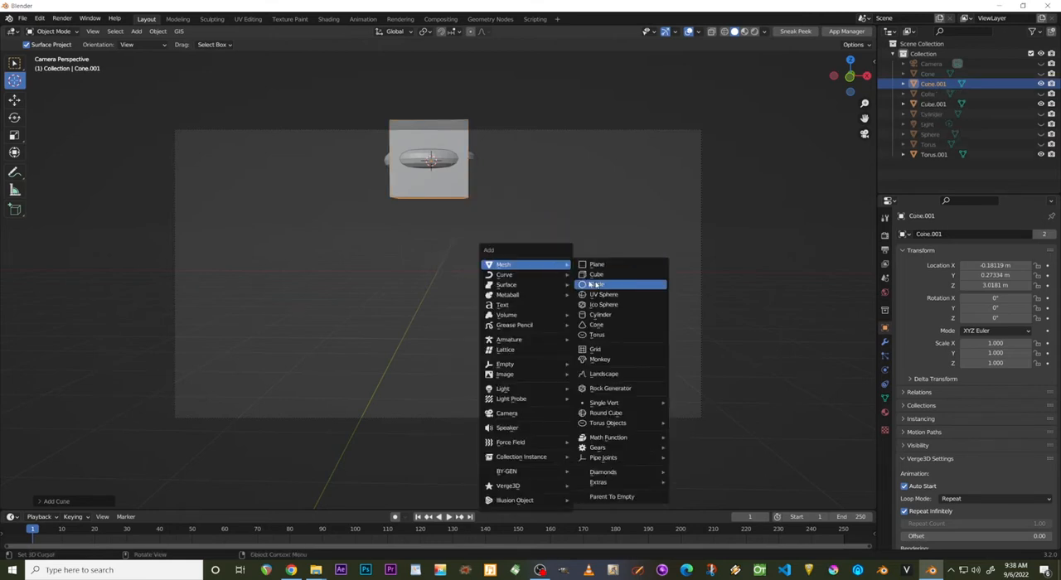
click(596, 295)
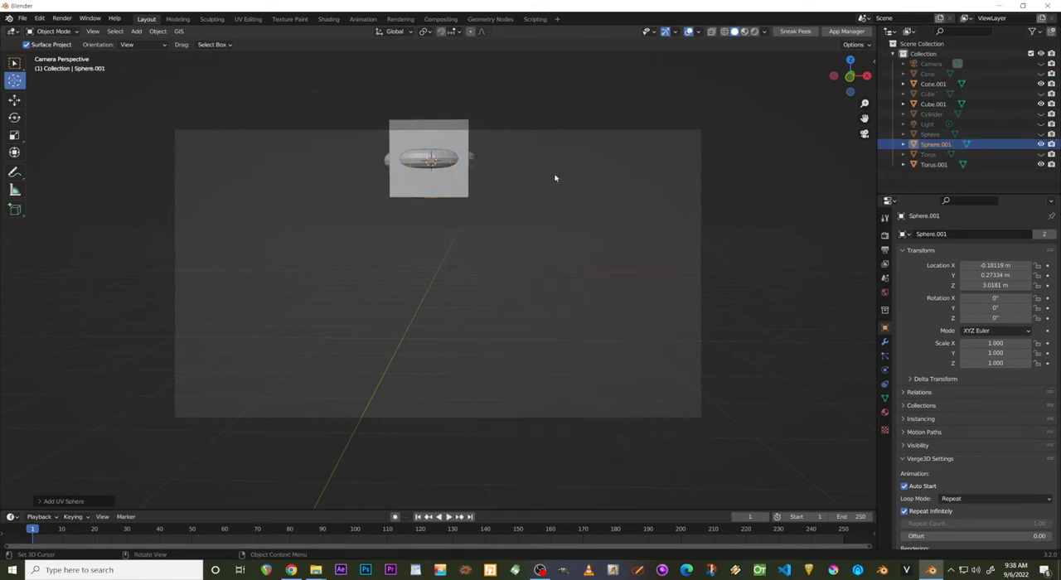
key(shift+a)
mouse_move(567, 217)
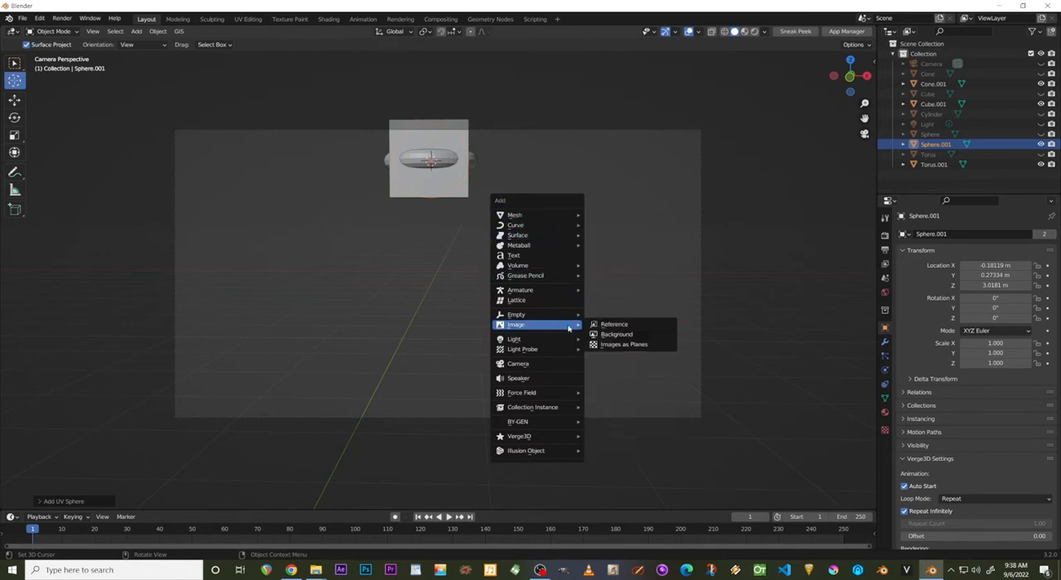
mouse_move(564, 266)
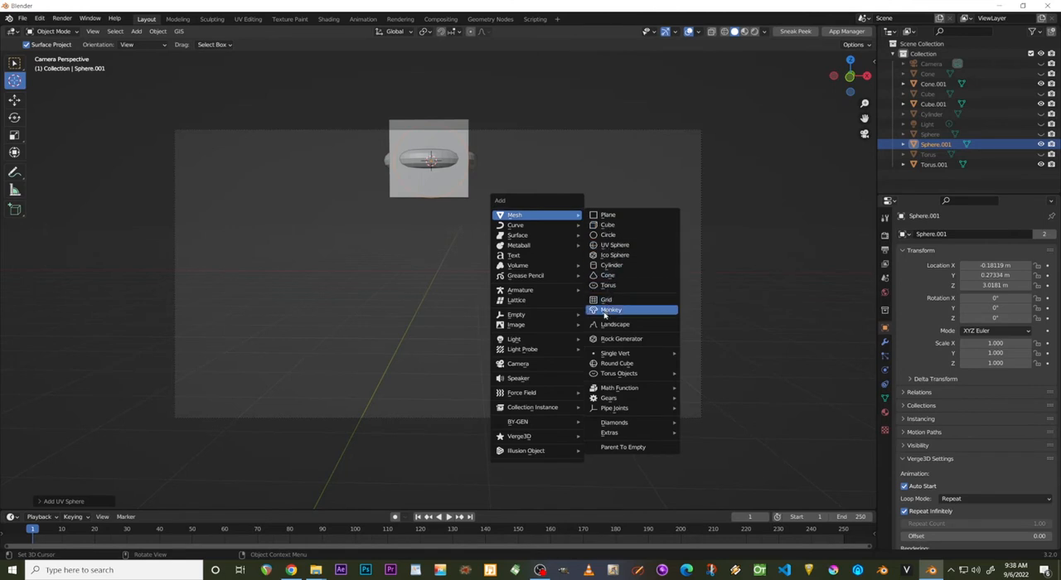
click(604, 310)
Add a gear mesh at the raised 3D cursor.
key(shift+a)
mouse_move(518, 221)
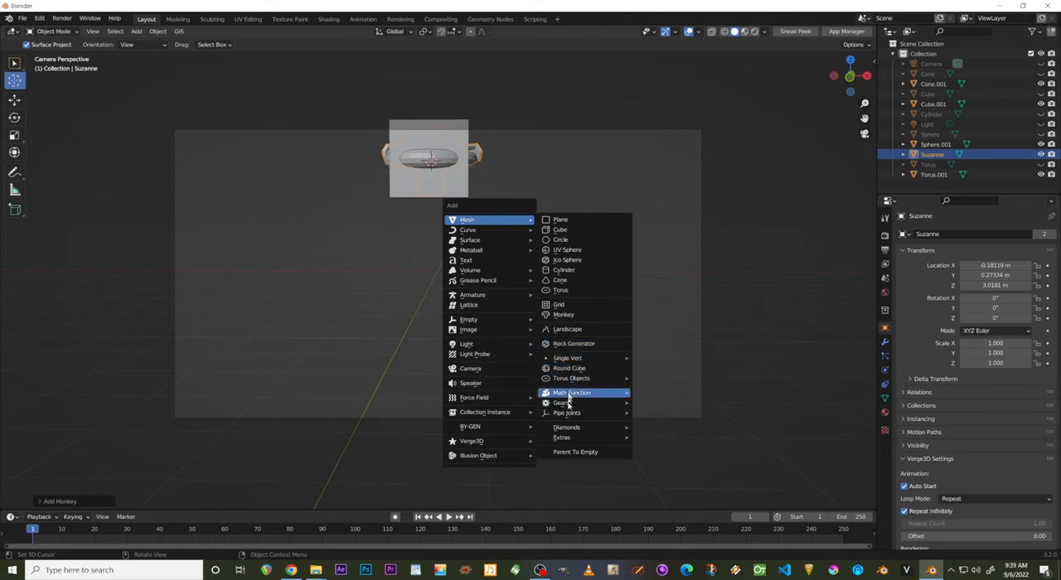
mouse_move(567, 404)
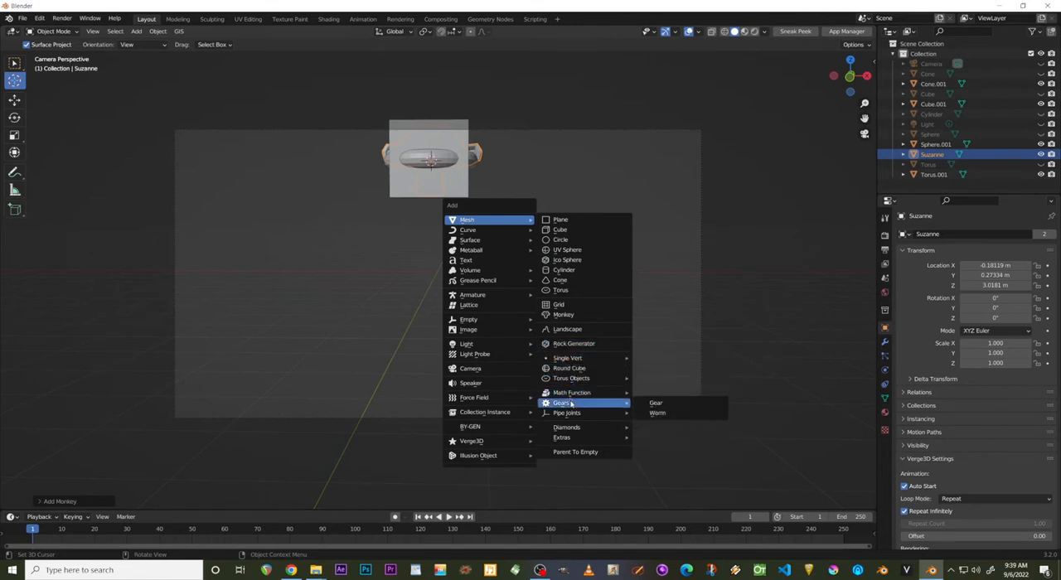
click(658, 405)
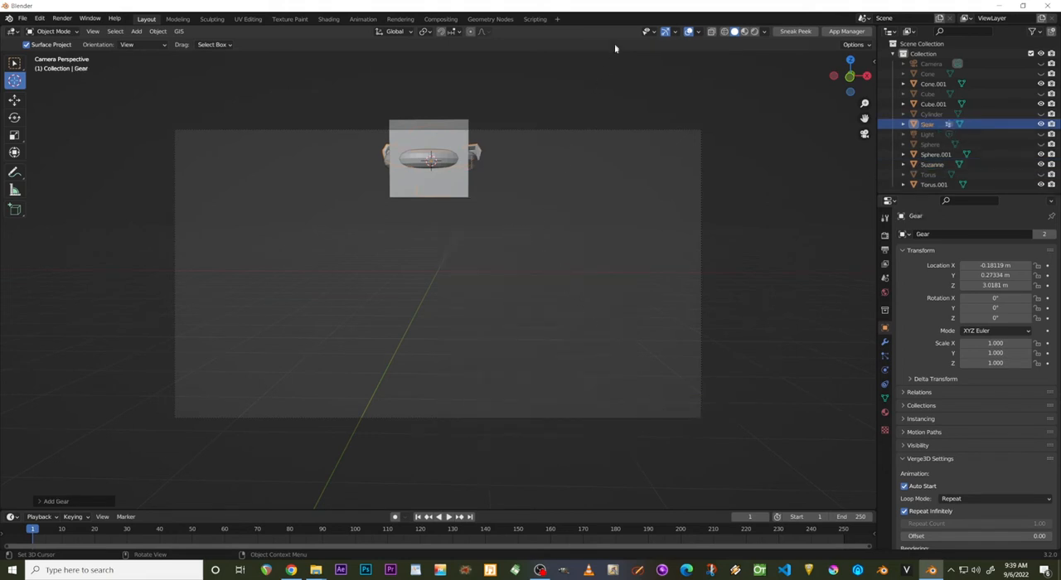
Rotate the gear about 69° around the Y axis and about 91° around the Z axis.
key(r)
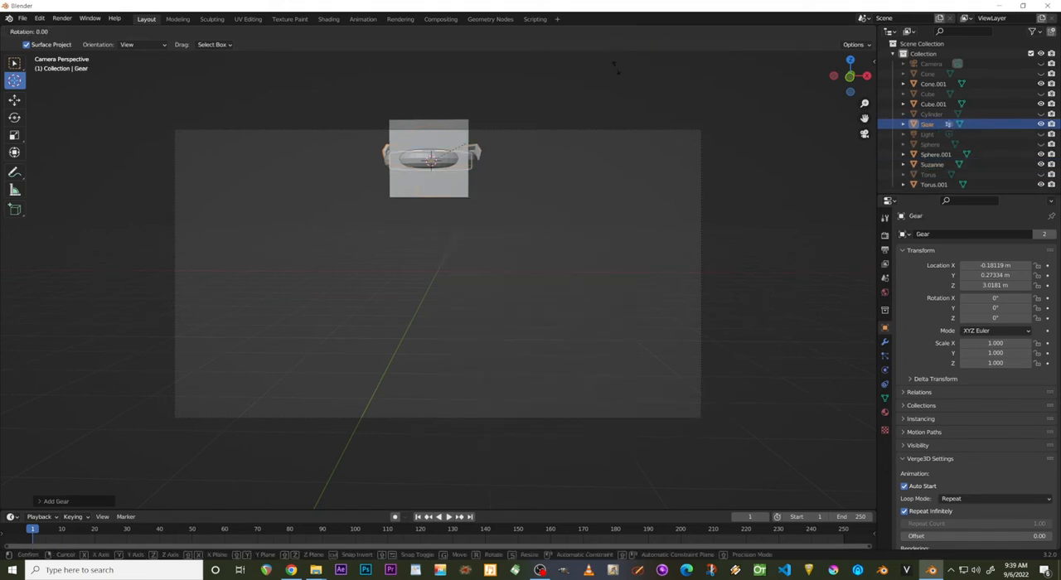
key(y)
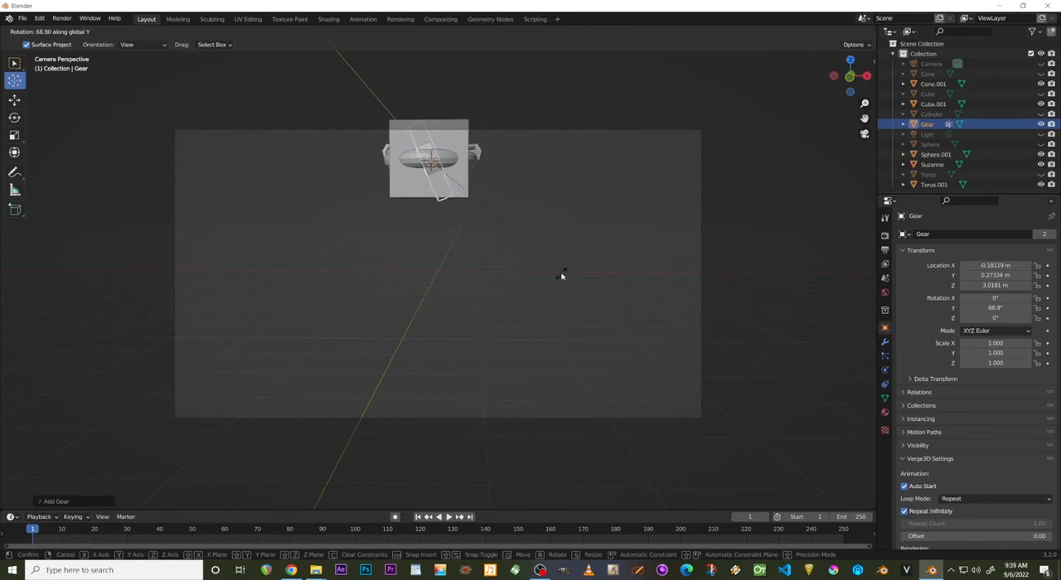
click(561, 276)
key(r)
key(z)
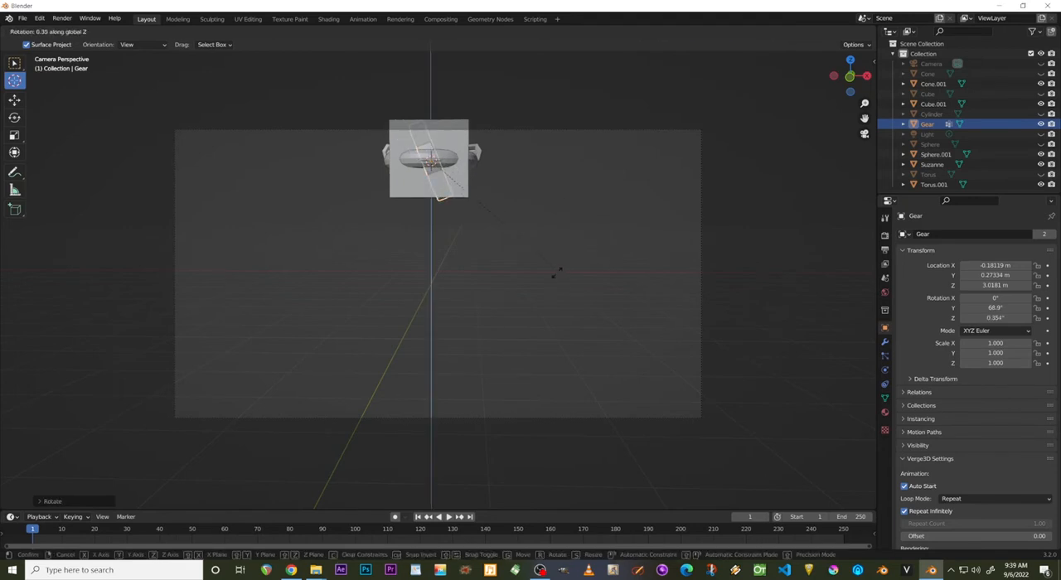
click(325, 276)
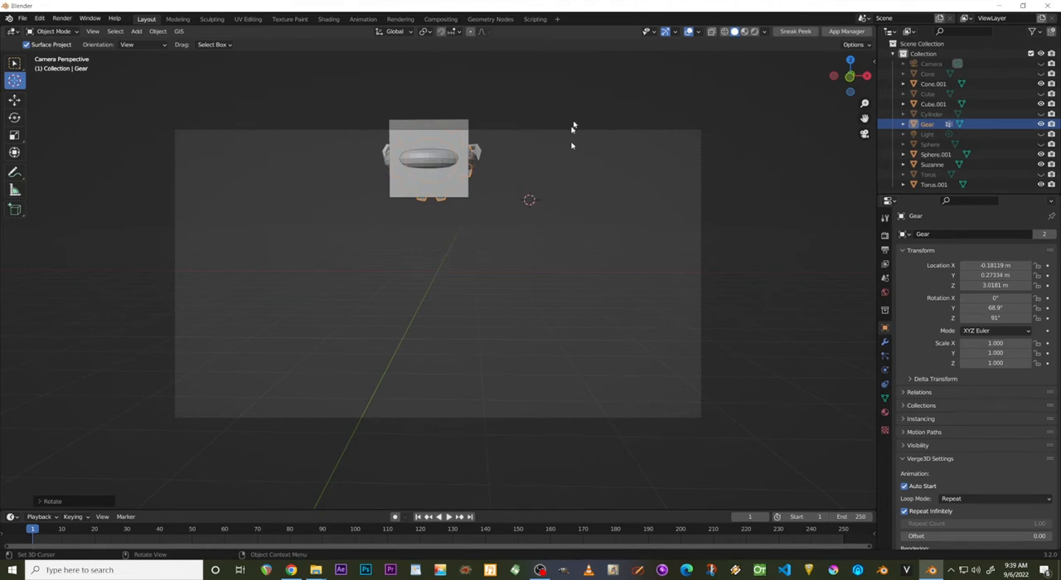
Reposition the 3D cursor over the raised objects and move all six of them into a new collection named Top Stuff.
shift+right_drag(535, 150, 430, 154)
click(14, 63)
drag(356, 153, 567, 199)
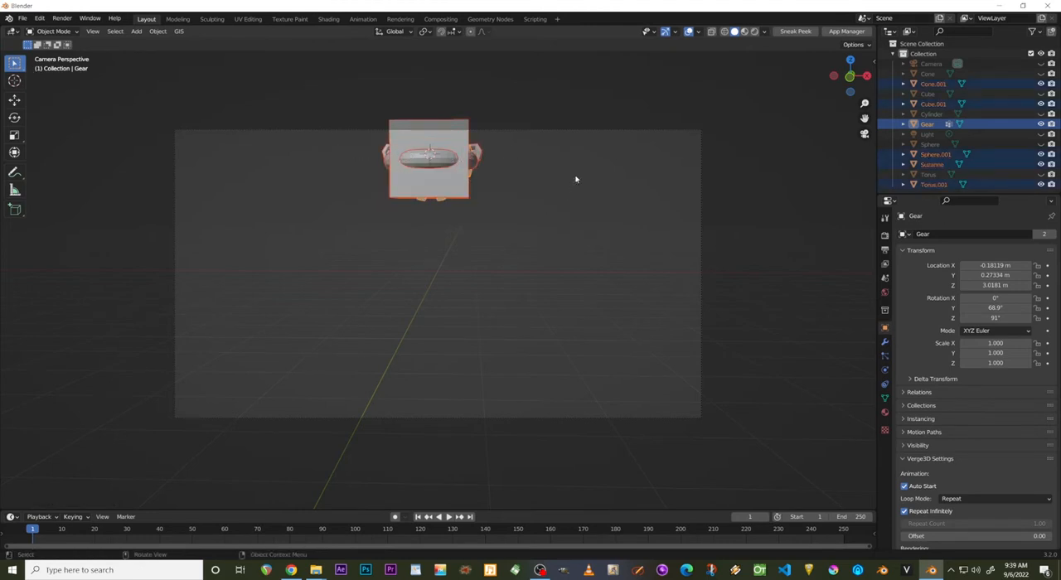
key(m)
click(558, 175)
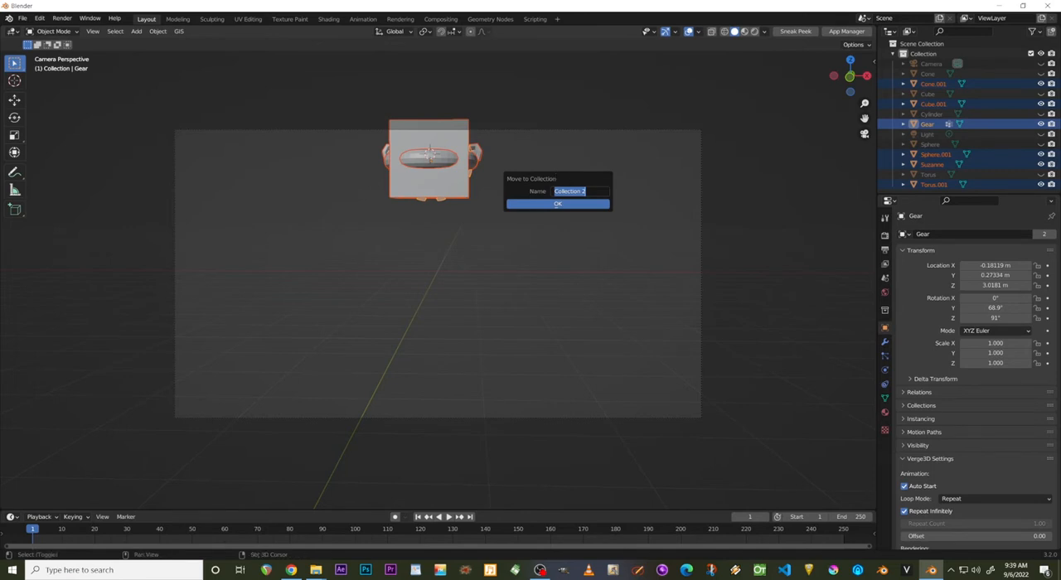
text(Top Stuff)
key(Return)
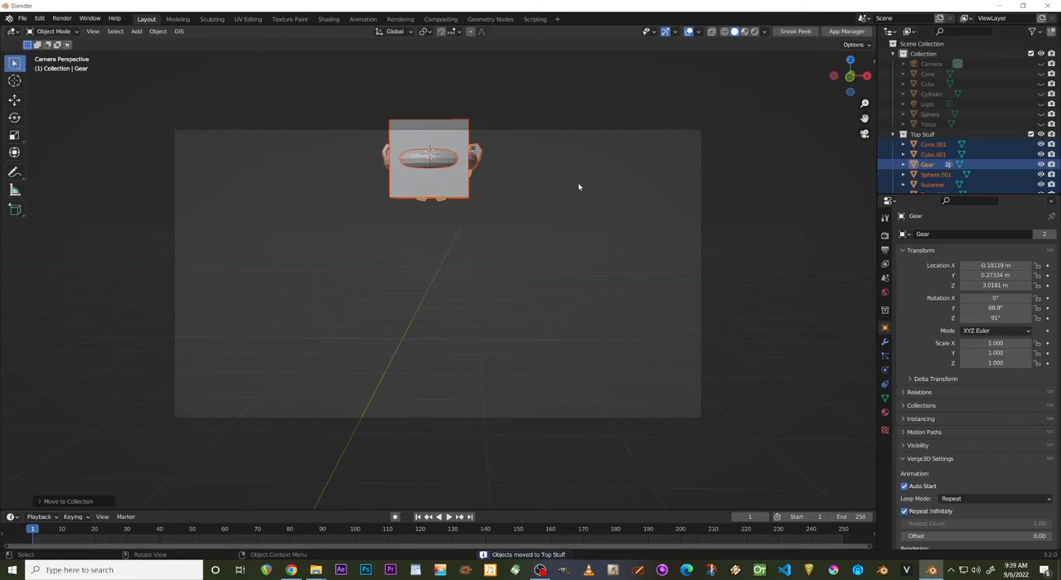
Toggle the visibility of the Top Stuff collection, leaving it hidden in the viewport.
click(1041, 134)
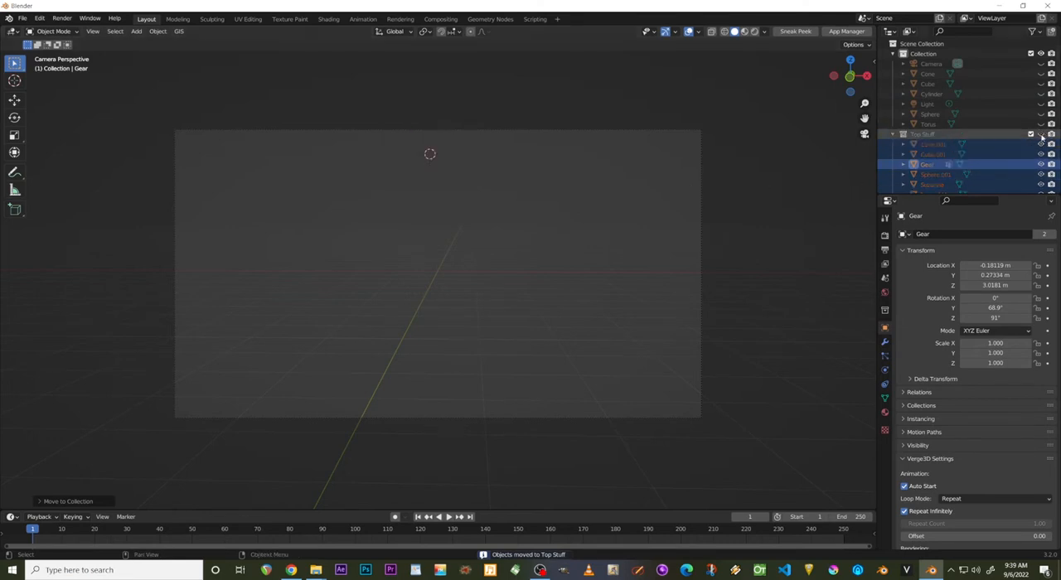
click(1041, 134)
click(1041, 134)
Unhide the torus, sphere, light, cylinder, cube, cone and camera in the original collection.
click(1040, 124)
click(1041, 113)
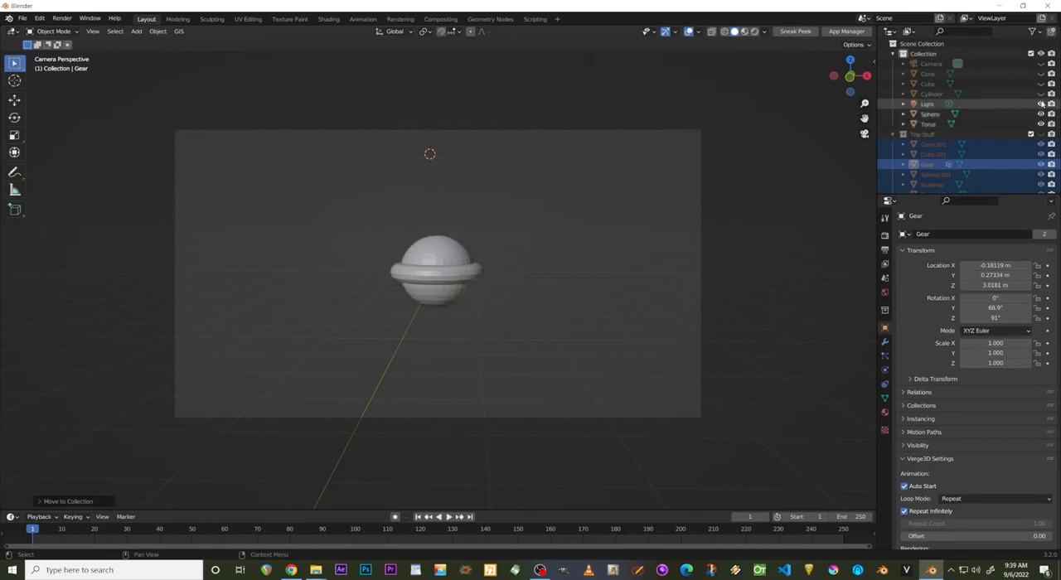
click(1041, 103)
click(1041, 94)
click(1040, 84)
click(1041, 74)
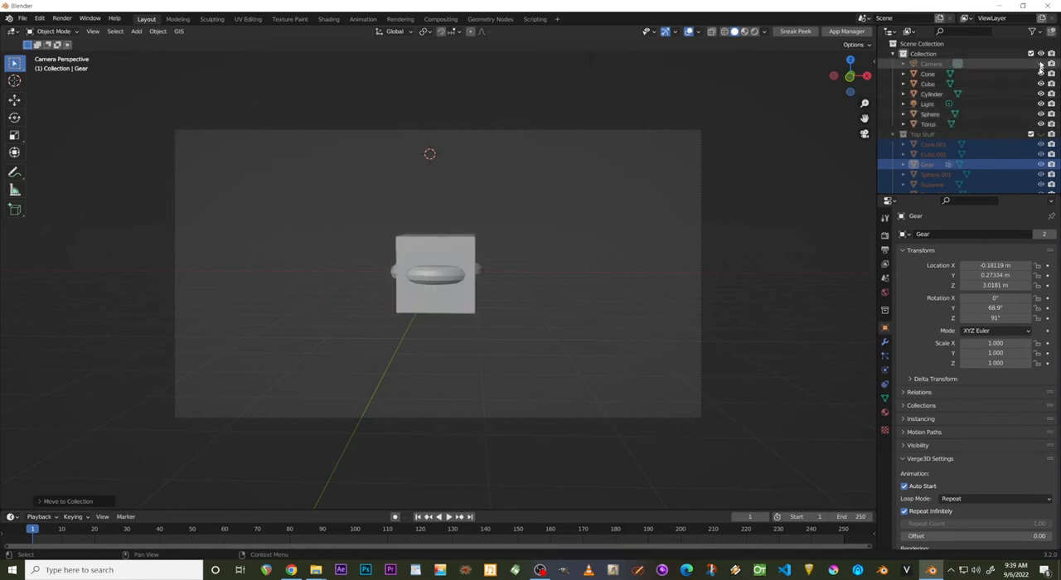
click(1040, 64)
Move the five mesh objects at the world origin into a new collection named Bottom Stuff.
click(569, 242)
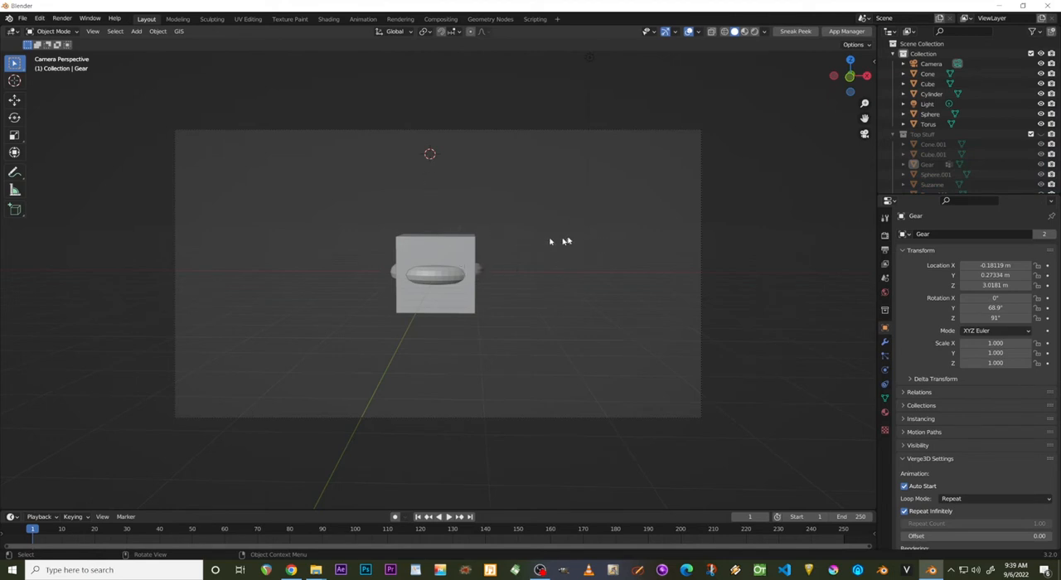
drag(561, 240, 315, 339)
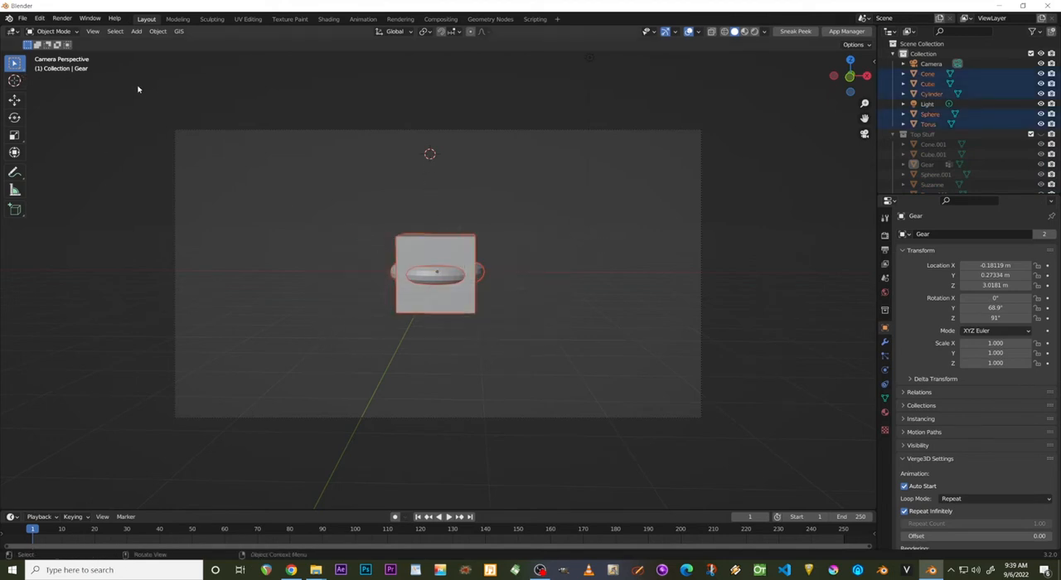
key(m)
click(349, 294)
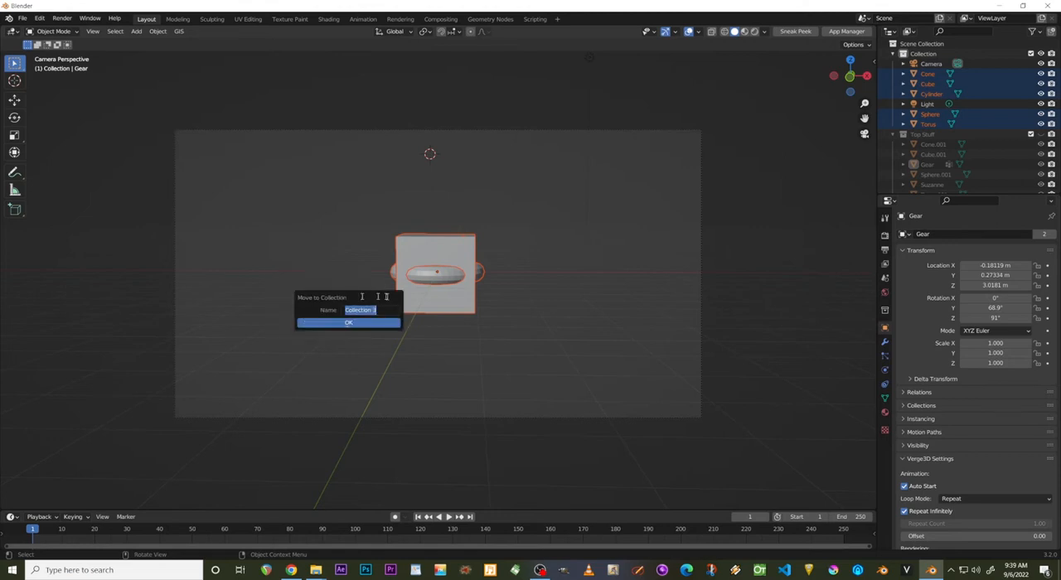
text(Bottom Stuff)
key(Return)
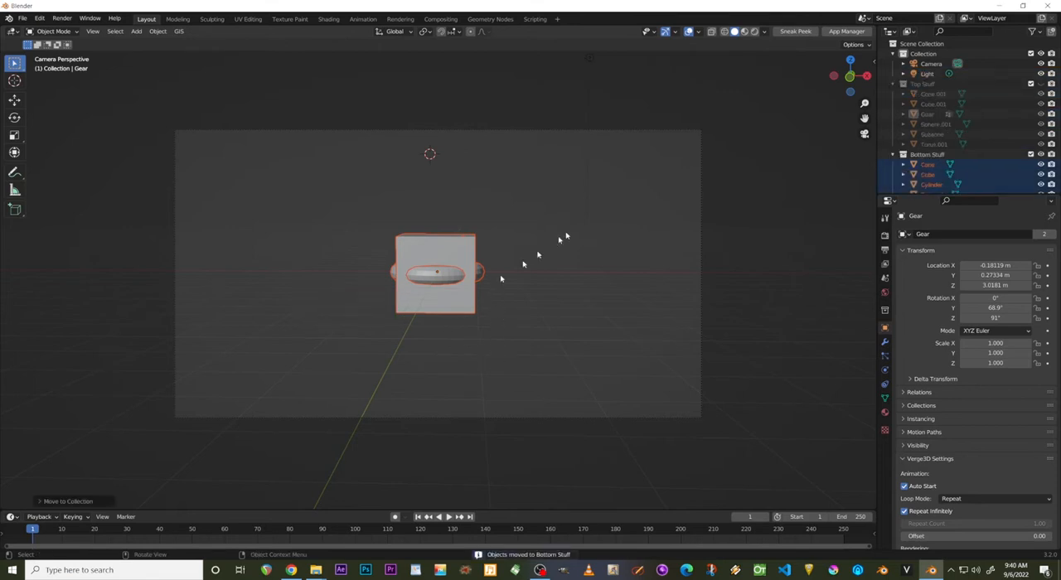
Show the FZRandomizer 3.0 settings beside the viewport and deselect all objects.
drag(875, 60, 752, 88)
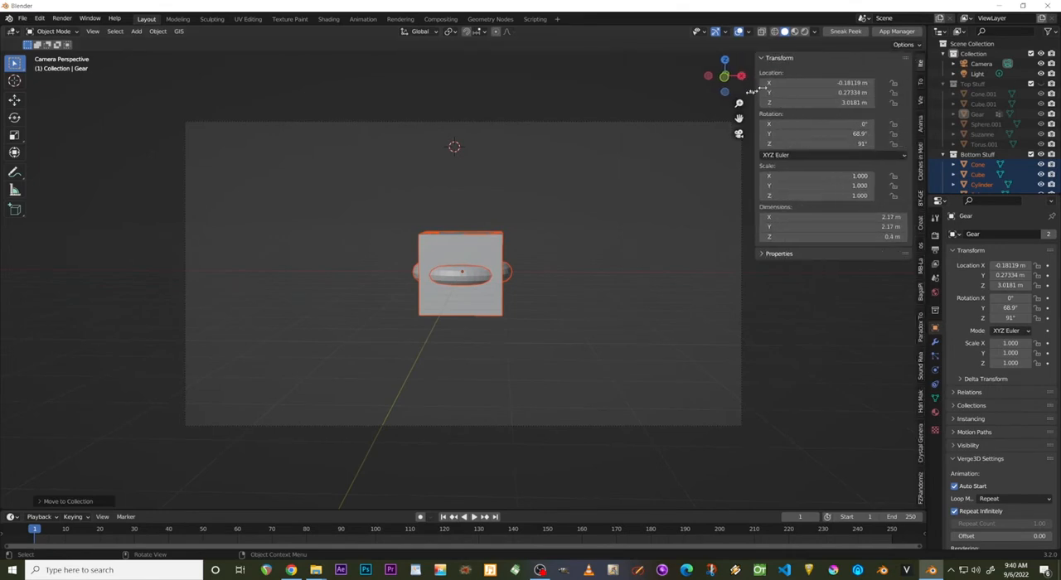
click(918, 489)
click(564, 75)
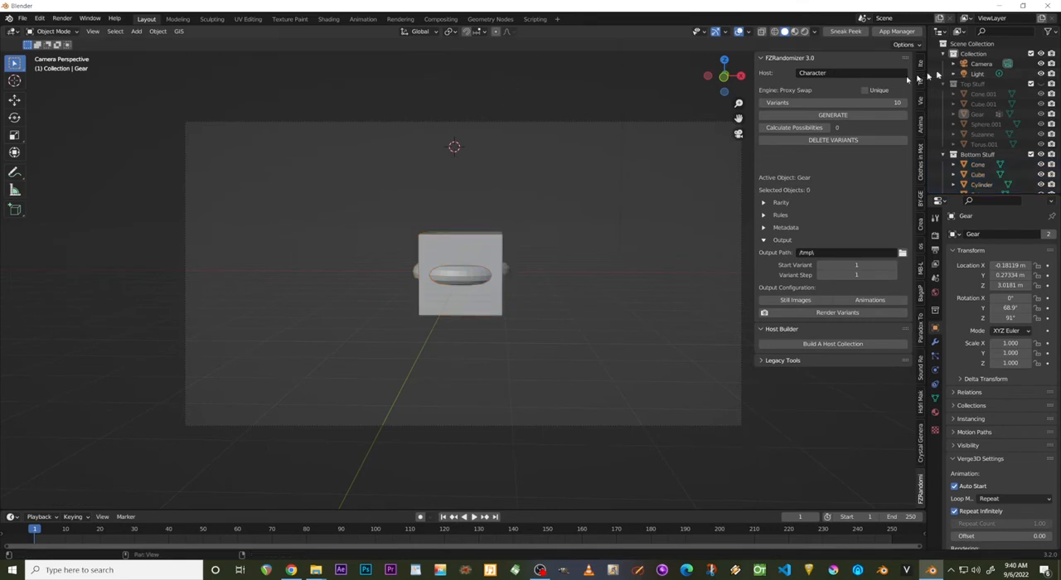
Set the randomizer's output path to "Ransom Test Renders" inside the Random Test folder on drive D.
click(901, 252)
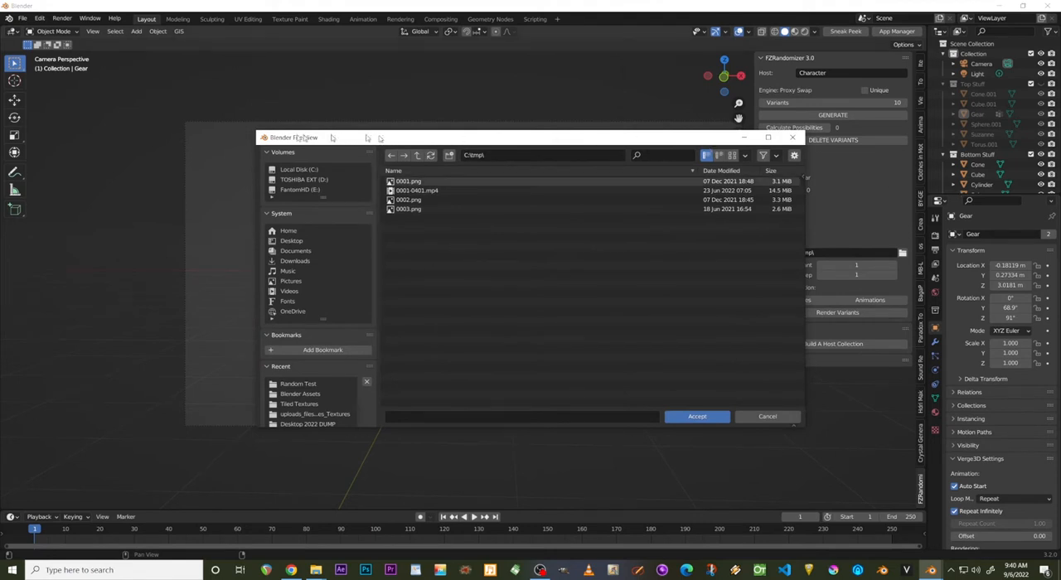
click(302, 179)
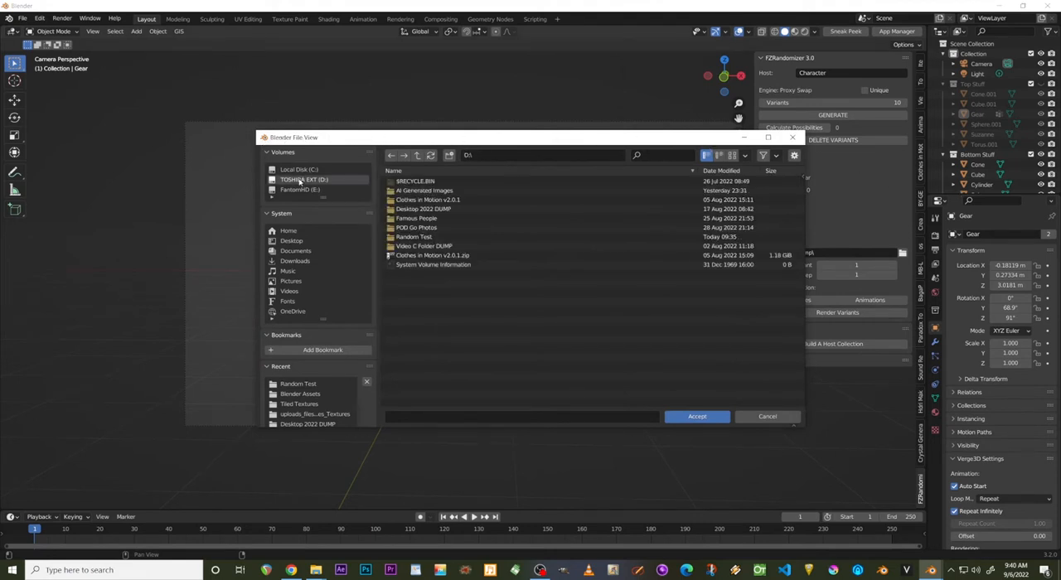
double_click(423, 237)
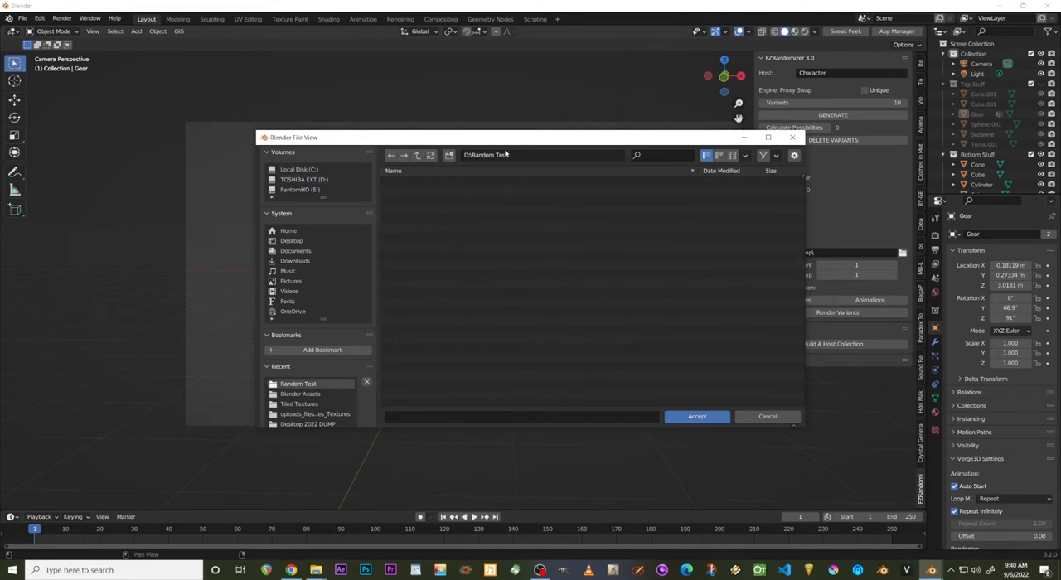
click(462, 415)
text(Ransom Test Renders)
click(710, 420)
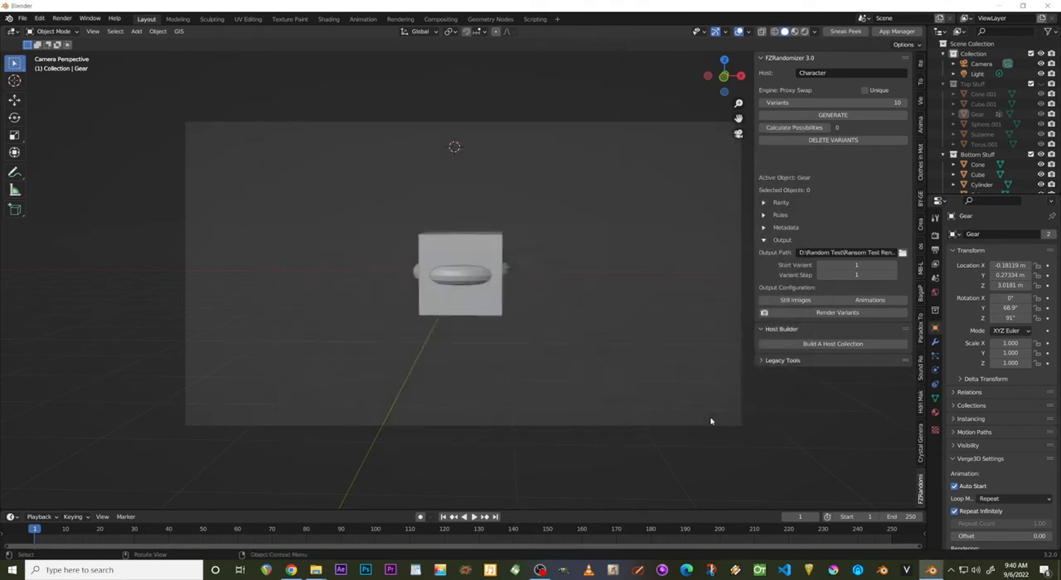
Start building a host collection and name the host Awesome Stuff Random.
click(824, 347)
click(807, 357)
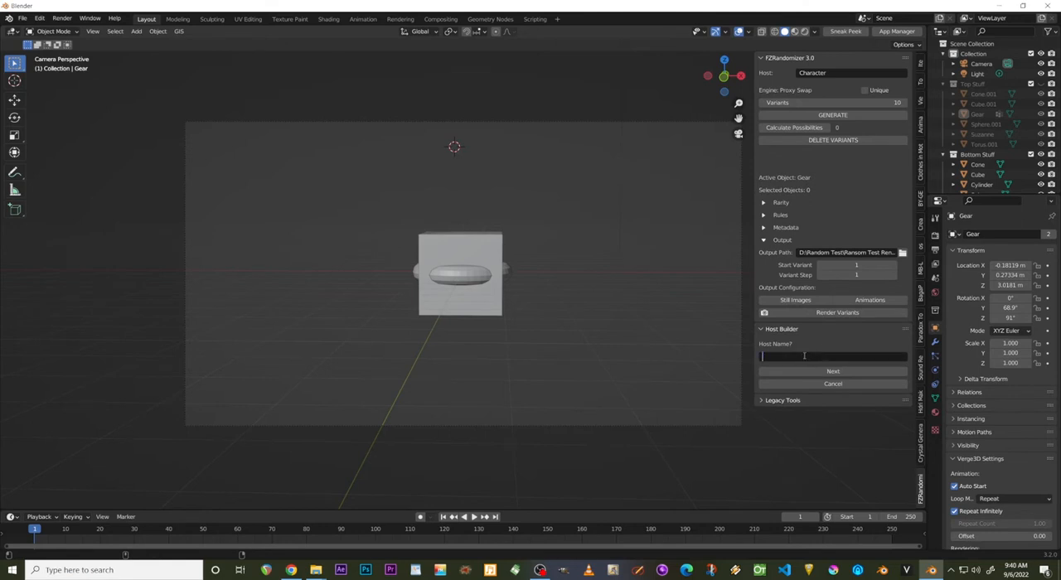
text(Awesome Stuff Random)
click(824, 371)
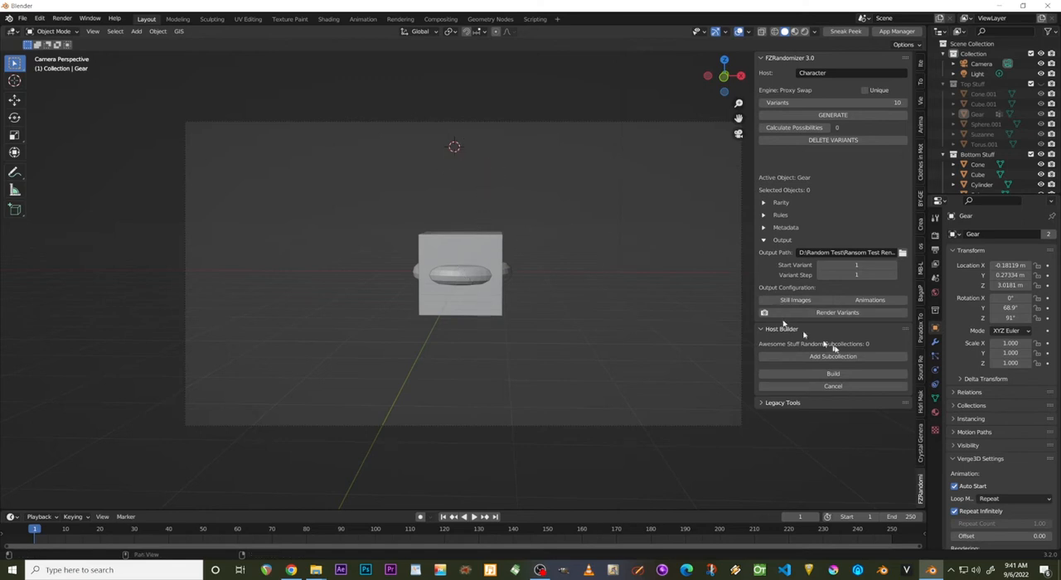
Add two subcollections named Top and Bottom to the host and build the host collection.
click(820, 357)
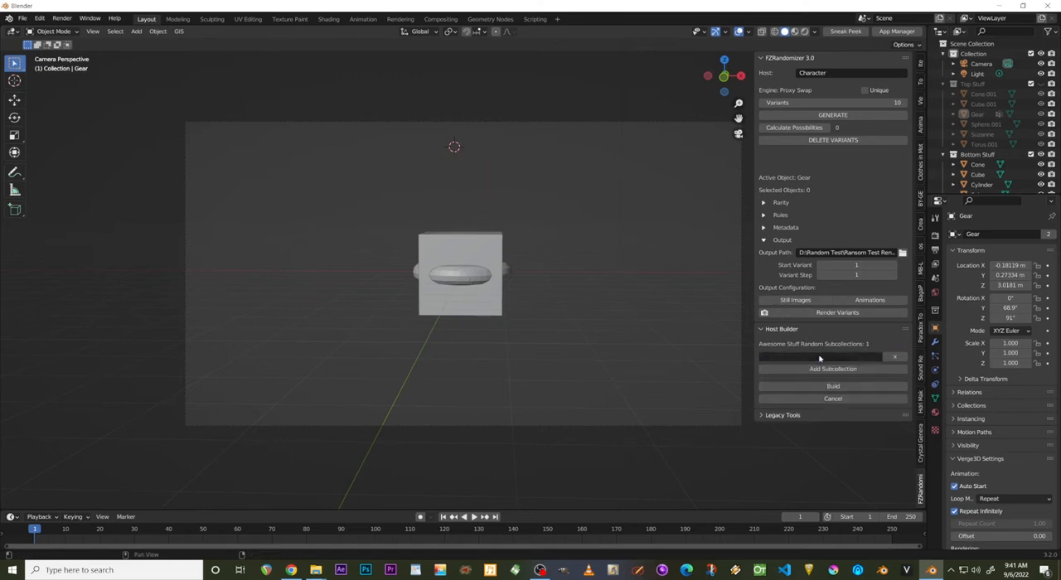
click(820, 357)
text(Top)
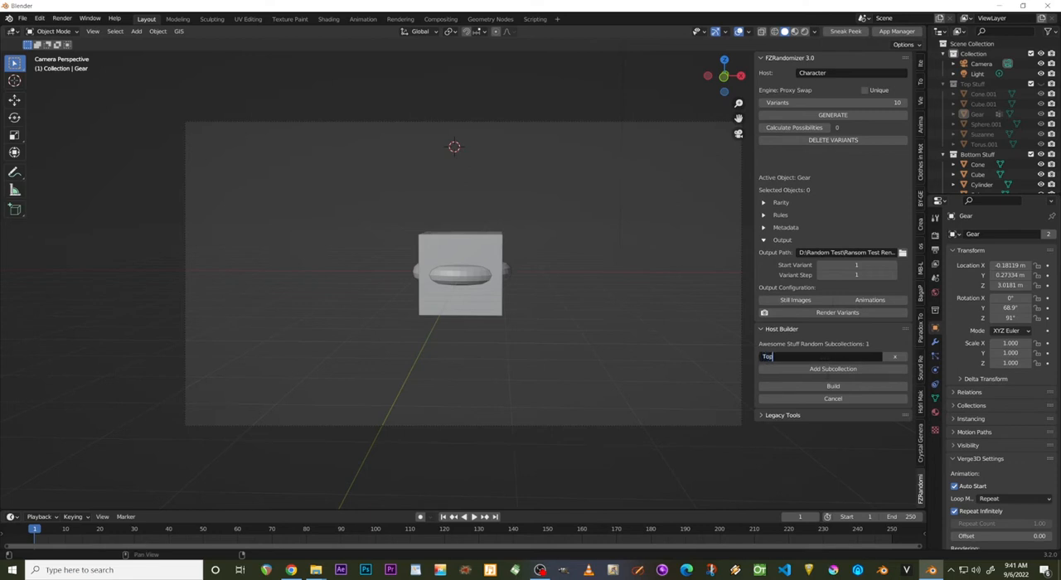
key(Return)
click(828, 375)
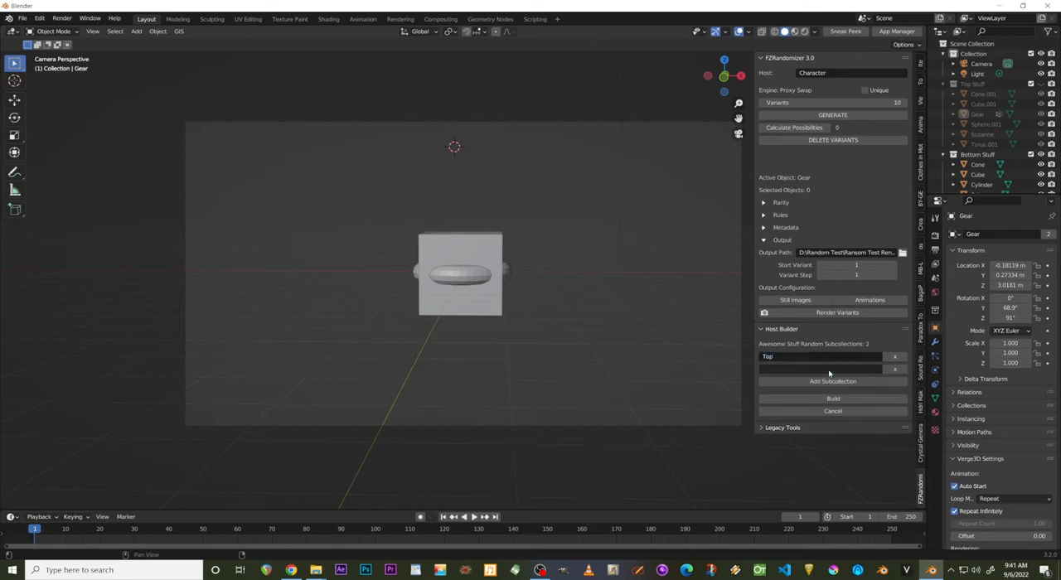
click(829, 370)
text(Bottom)
key(Return)
click(802, 400)
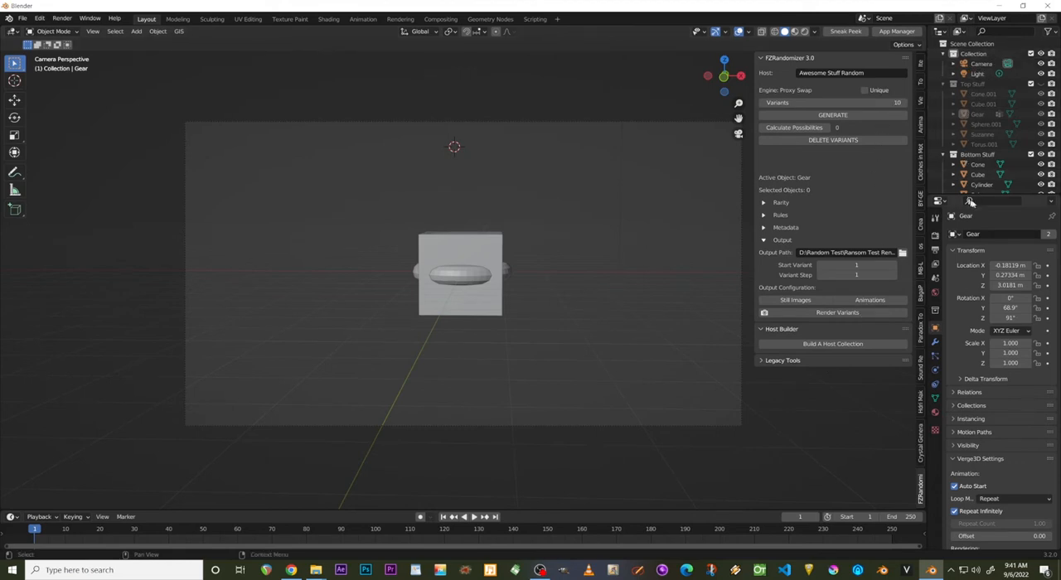
Enlarge the outliner to reveal the new host collection and make its Top subcollection active.
drag(955, 194, 955, 346)
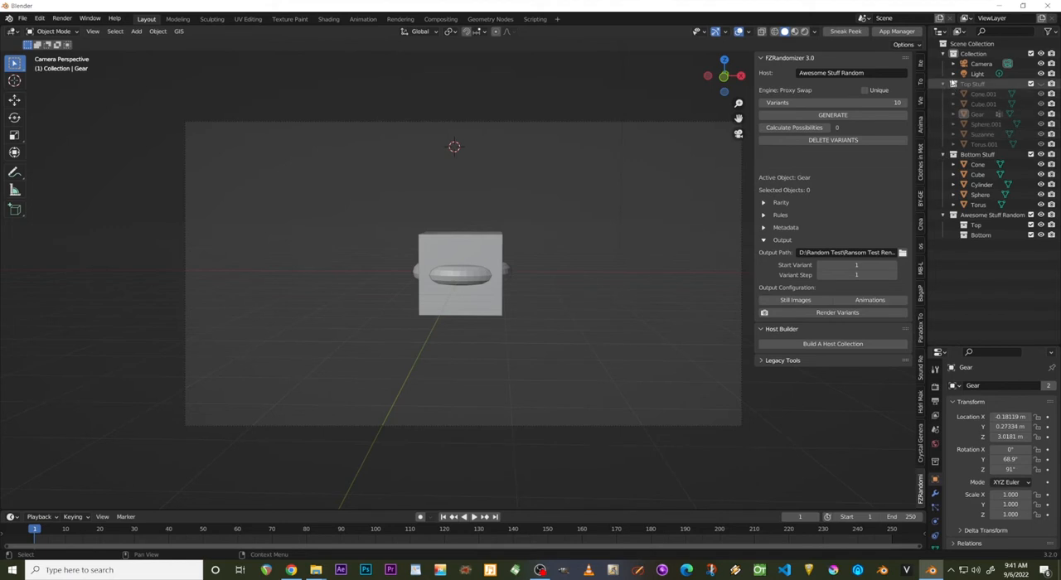
click(977, 226)
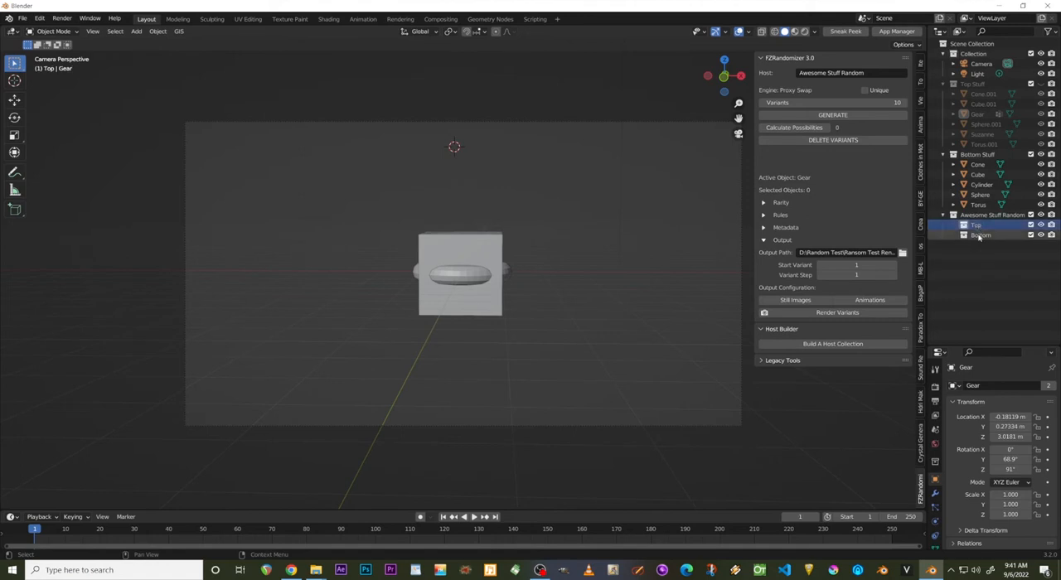
Move all six Top Stuff objects, Cone.001 through Torus.001, into the Top subcollection of Awesome Stuff Random.
click(978, 236)
click(975, 225)
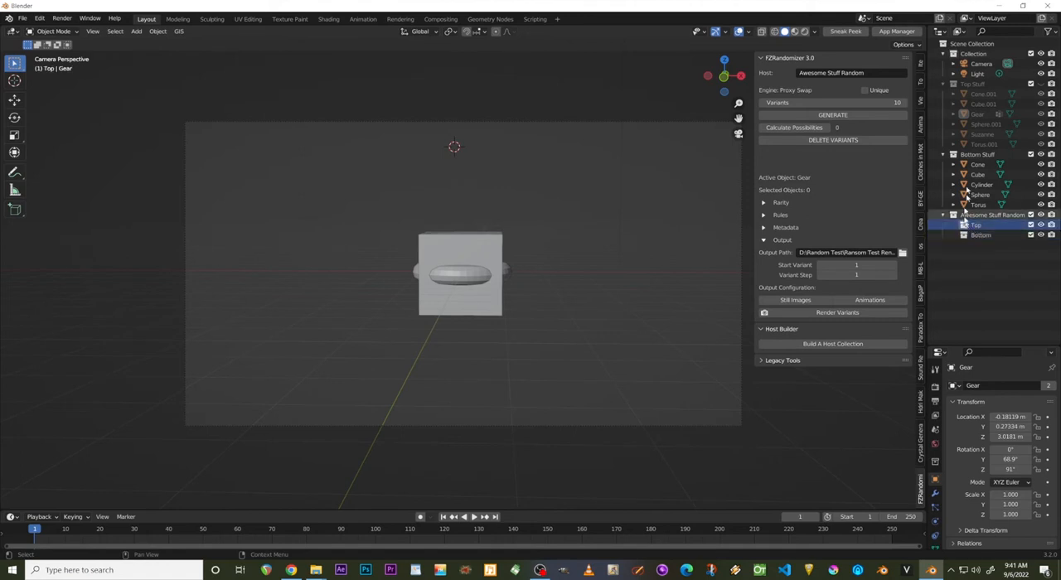
click(967, 94)
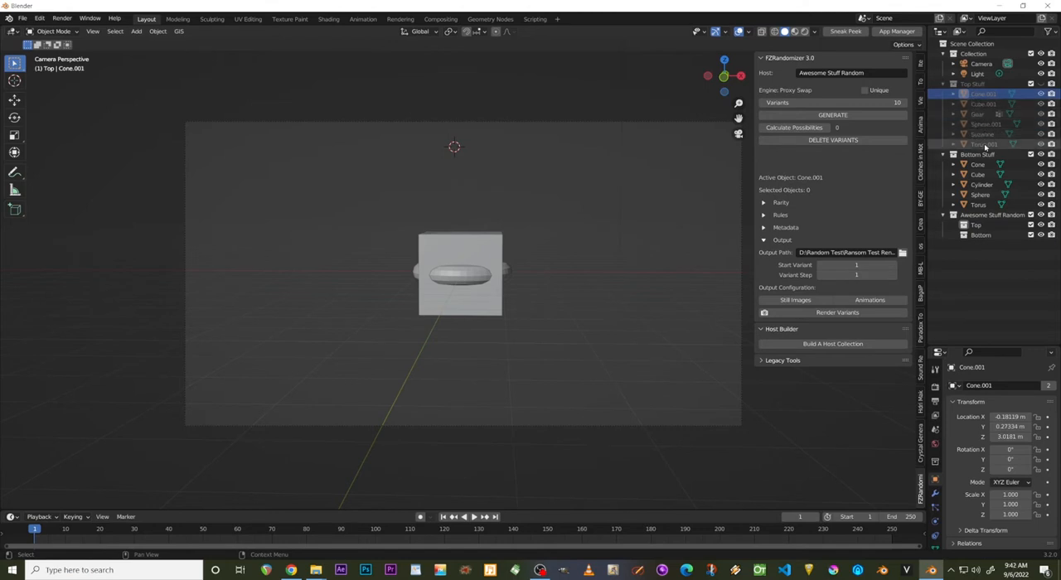
shift+click(984, 145)
drag(983, 145, 978, 230)
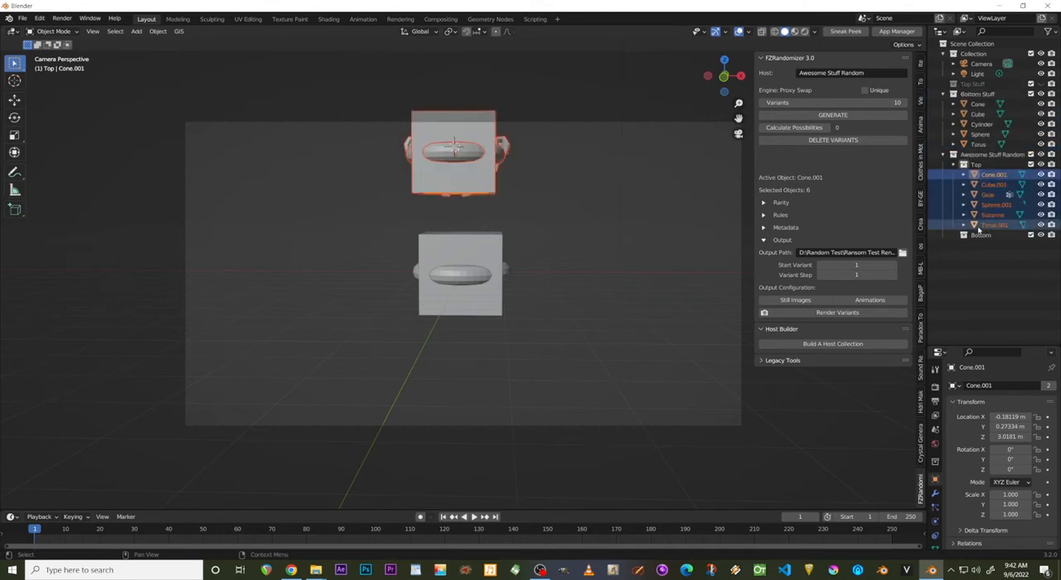
Move all five Bottom Stuff objects, Cone through Torus, into the Bottom subcollection of Awesome Stuff Random.
click(978, 104)
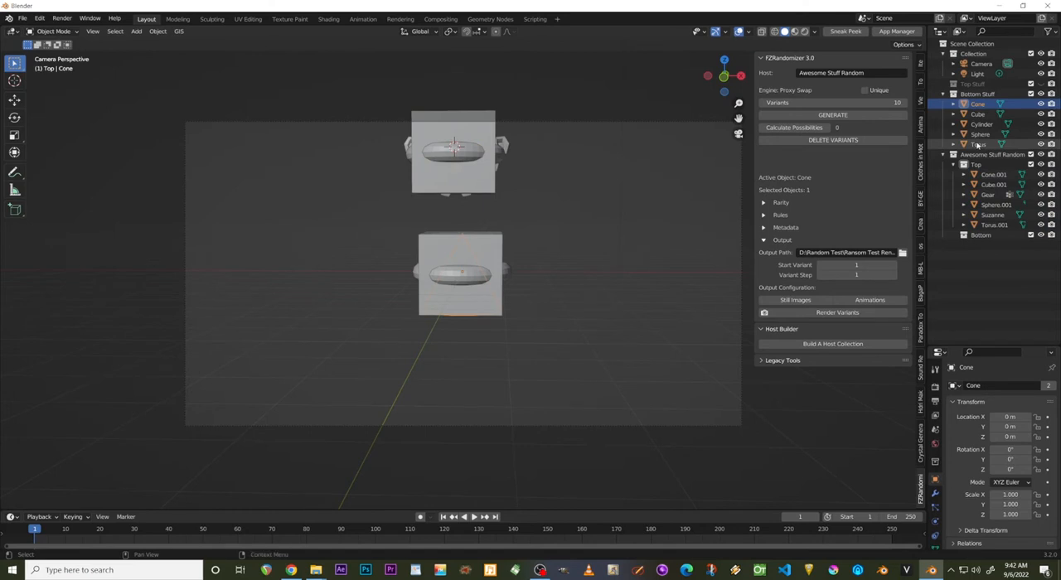
shift+click(978, 144)
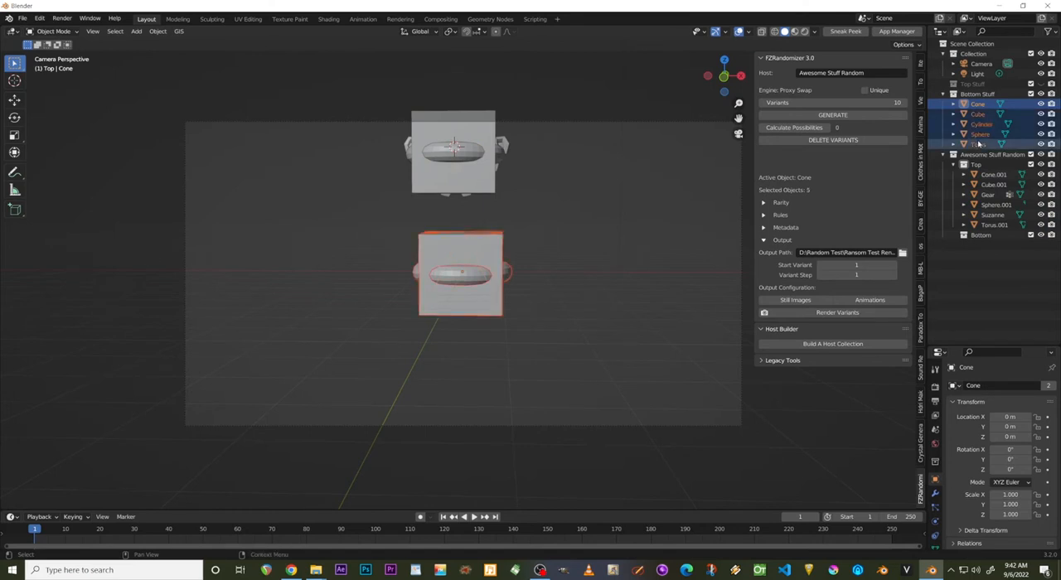
drag(978, 145, 974, 239)
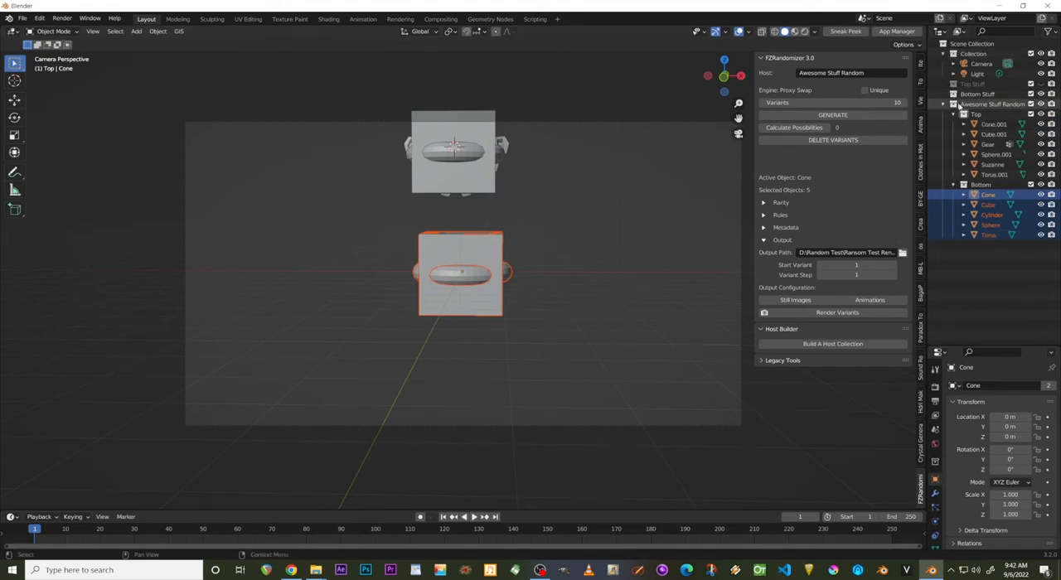
Delete the emptied Bottom Stuff and Top Stuff collections and collapse the Awesome Stuff Random collection.
click(977, 94)
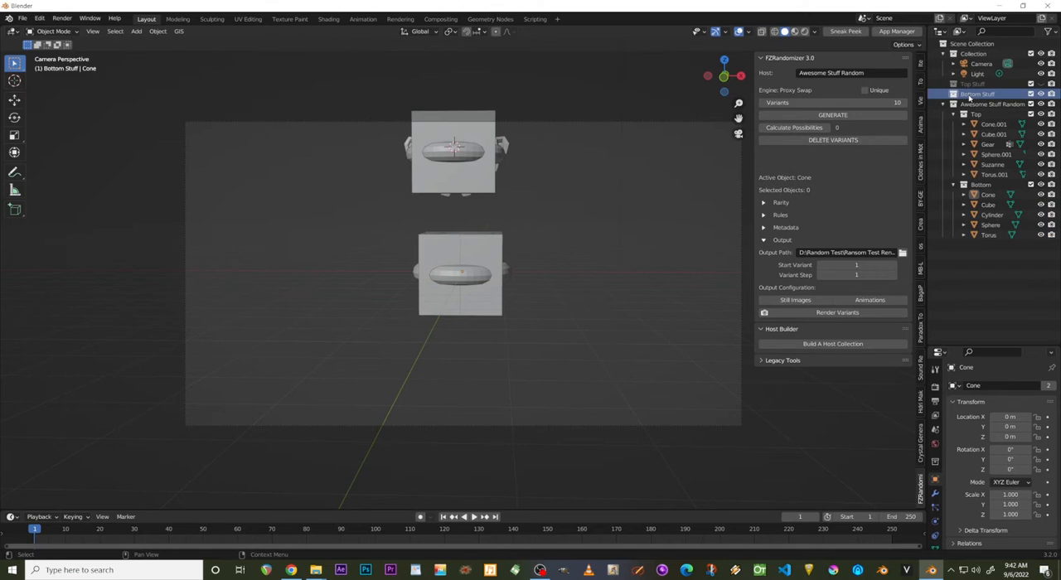
key(x)
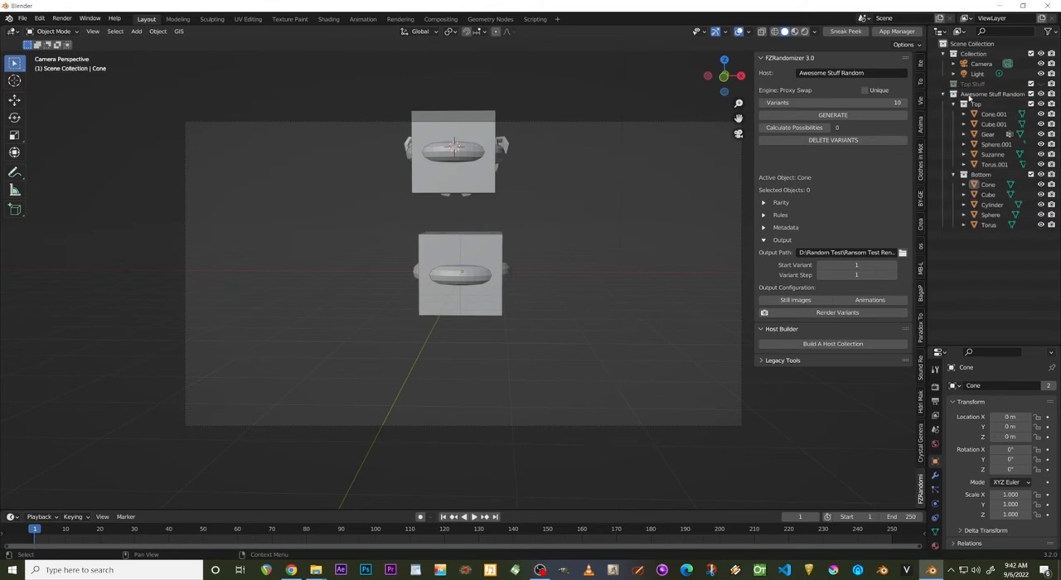
click(971, 85)
key(x)
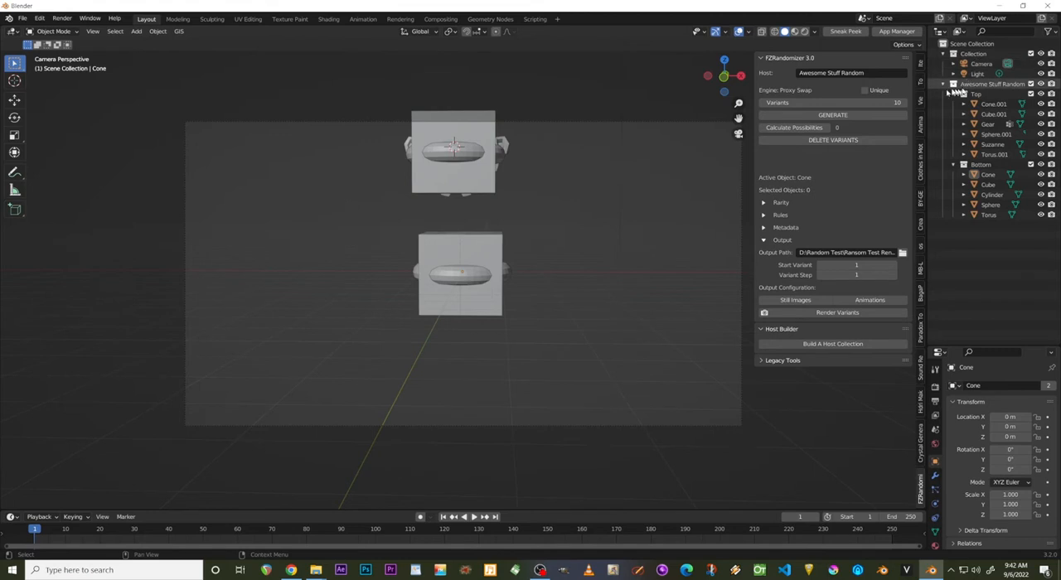
scroll(532, 176, up, 2)
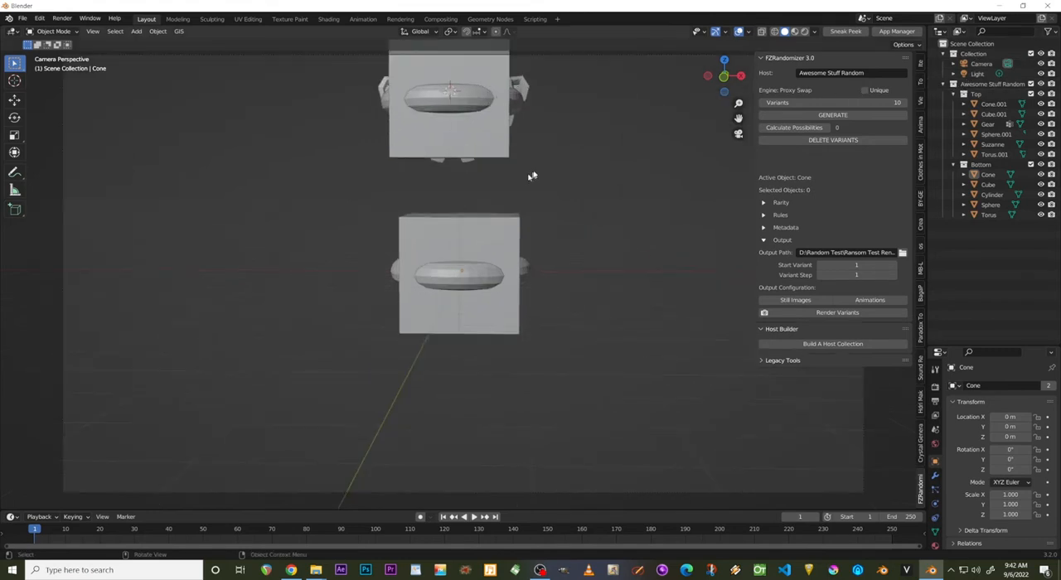
scroll(532, 176, down, 3)
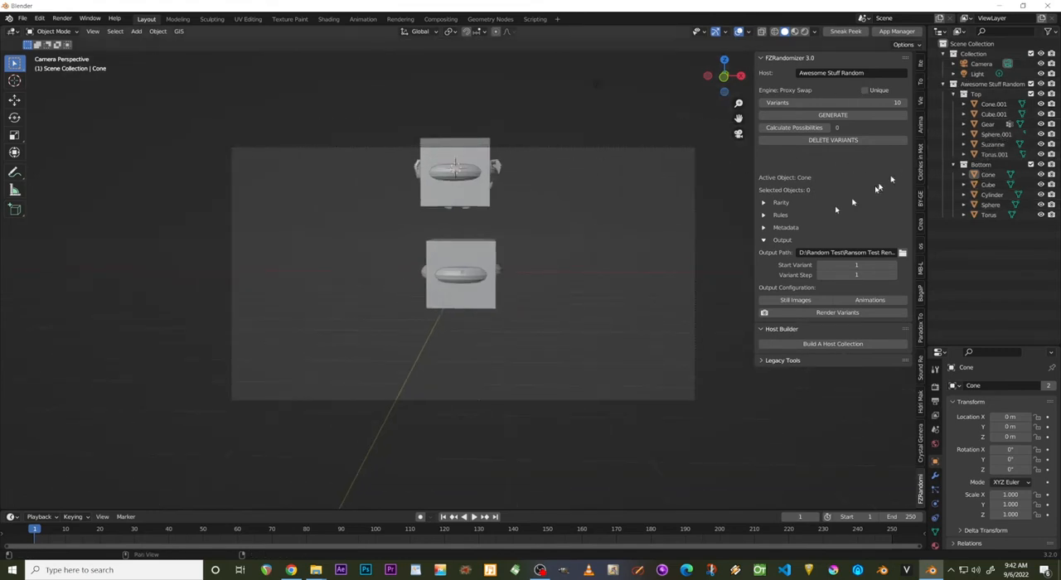
click(943, 85)
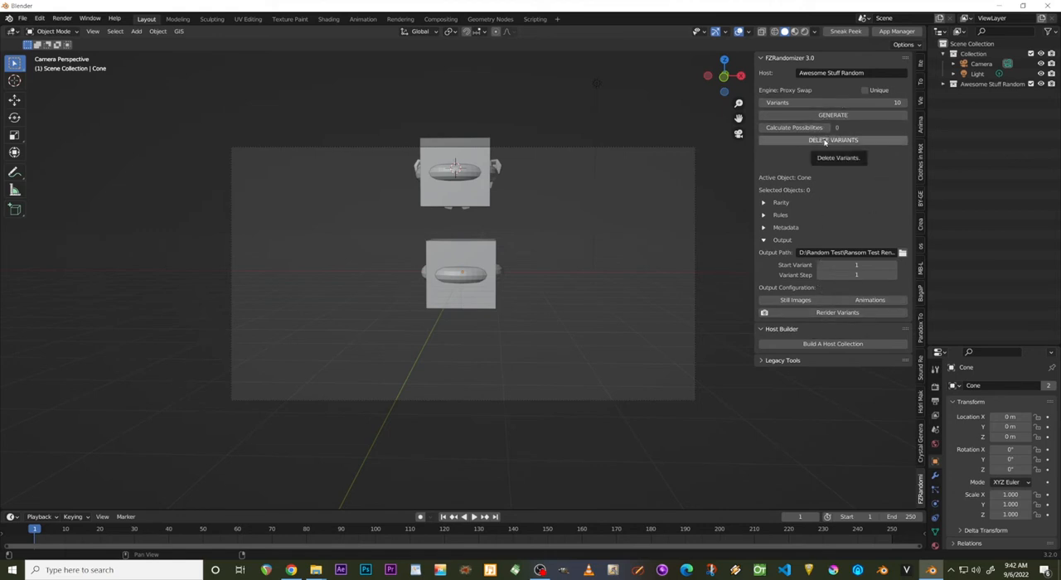
Leave the camera view and display the scene in rendered viewport shading.
middle_click(507, 241)
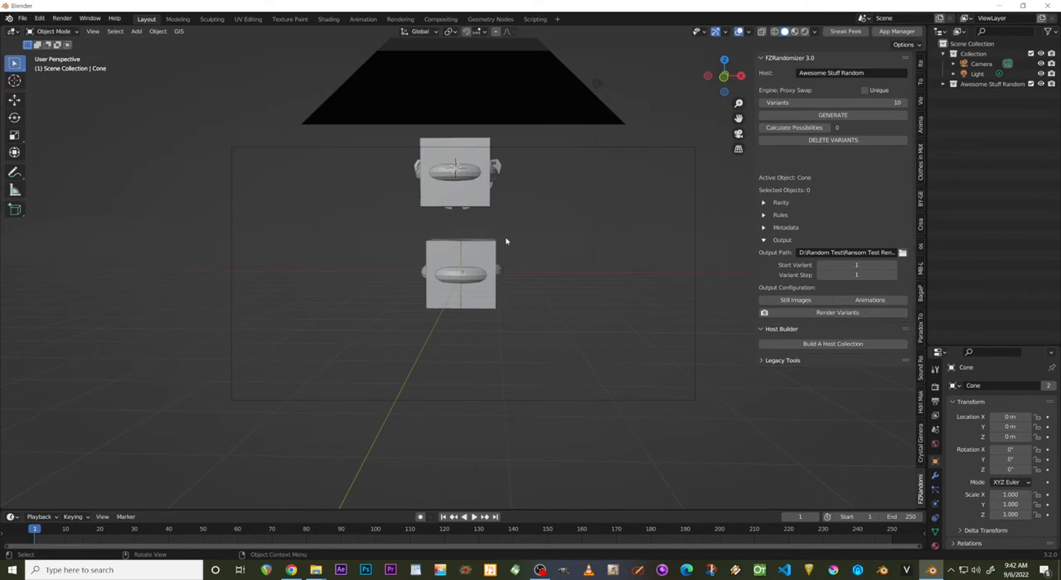
click(804, 32)
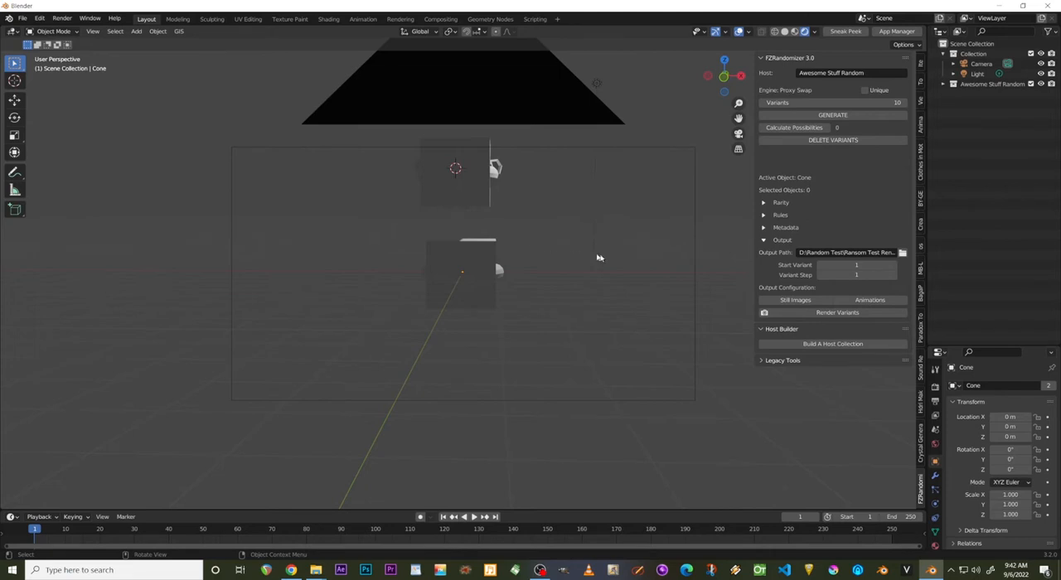
scroll(590, 269, down, 3)
middle_drag(590, 269, 476, 290)
scroll(475, 290, up, 3)
scroll(476, 290, down, 3)
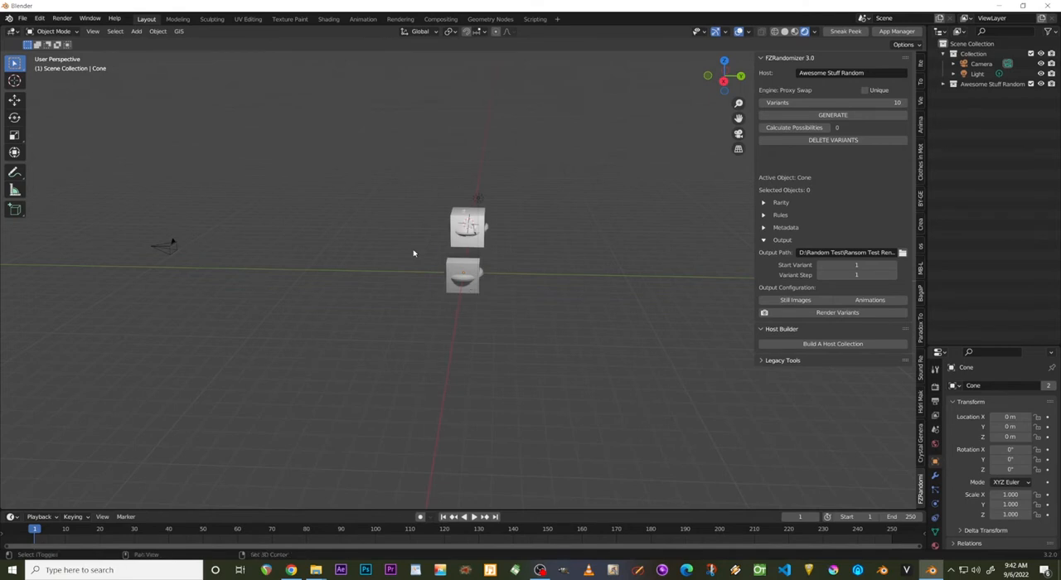
Add a mesh plane and scale it up uniformly to about 13.6.
key(shift+a)
mouse_move(413, 249)
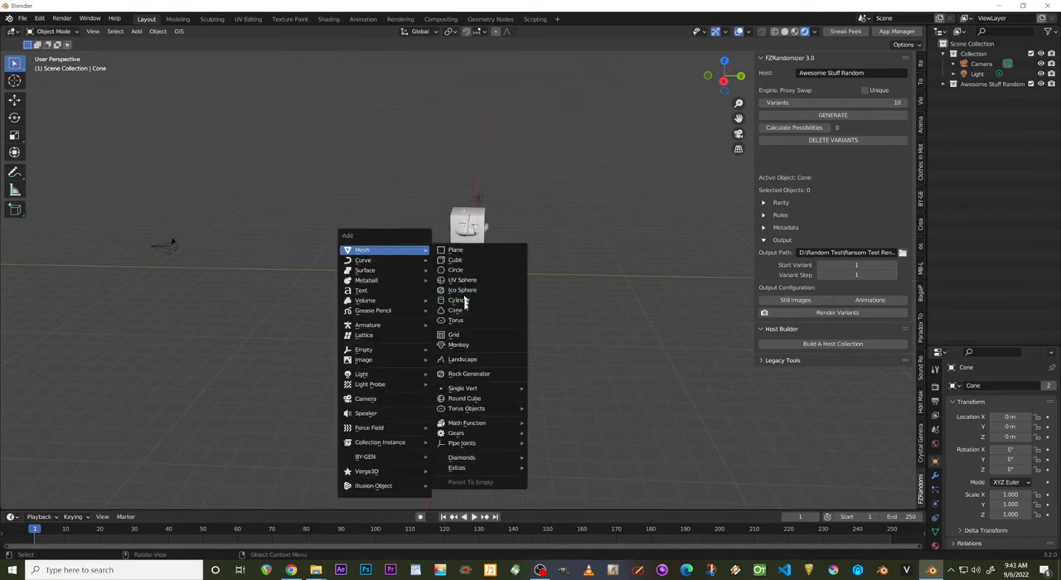
click(461, 250)
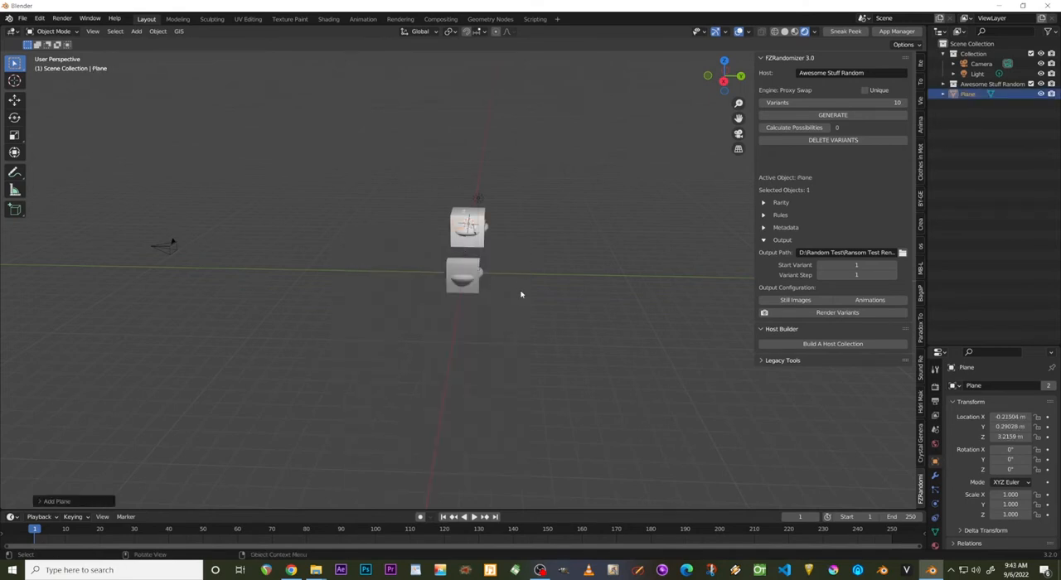
key(s)
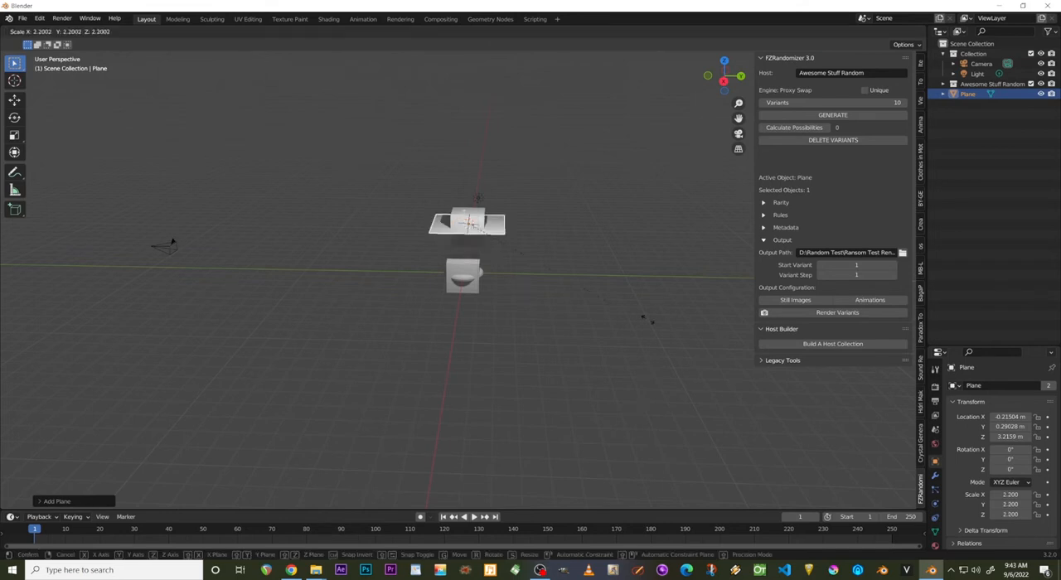
click(717, 331)
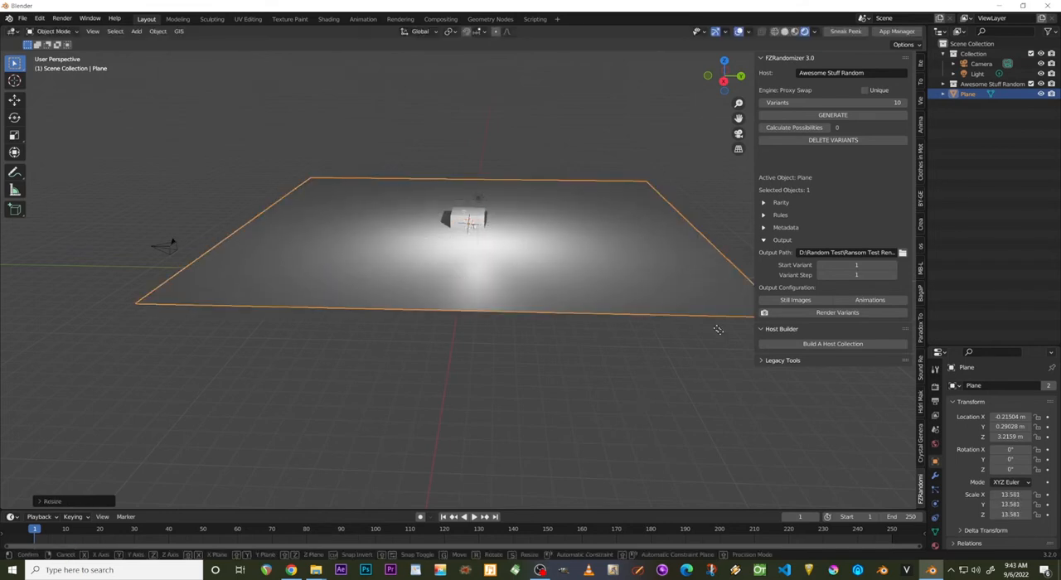
Lower the plane about 4.9 m along Z as a floor beneath the objects, and check it from the camera.
key(g)
key(z)
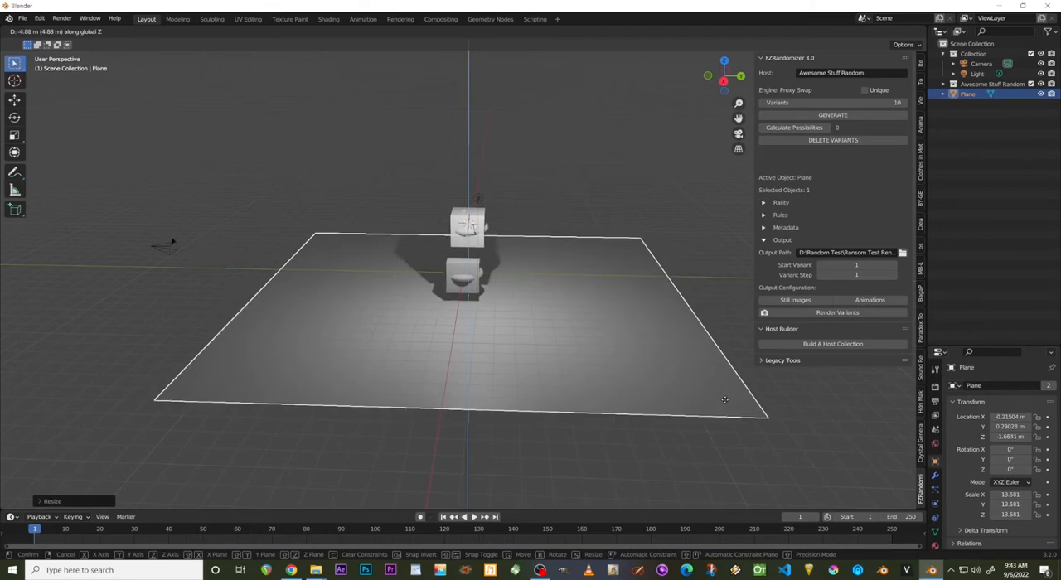
click(700, 377)
key(KP_0)
scroll(572, 313, up, 3)
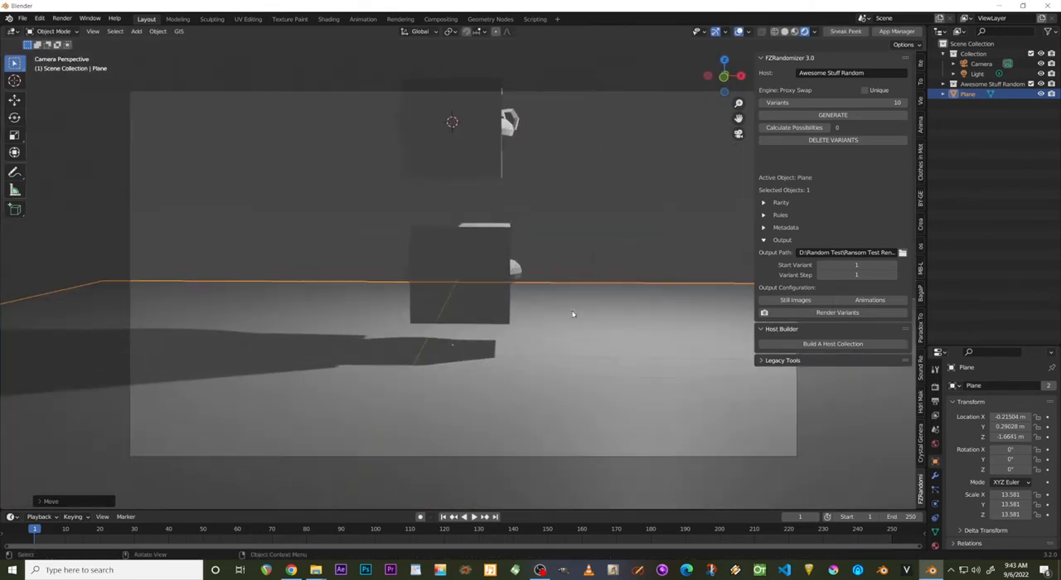
scroll(573, 313, down, 3)
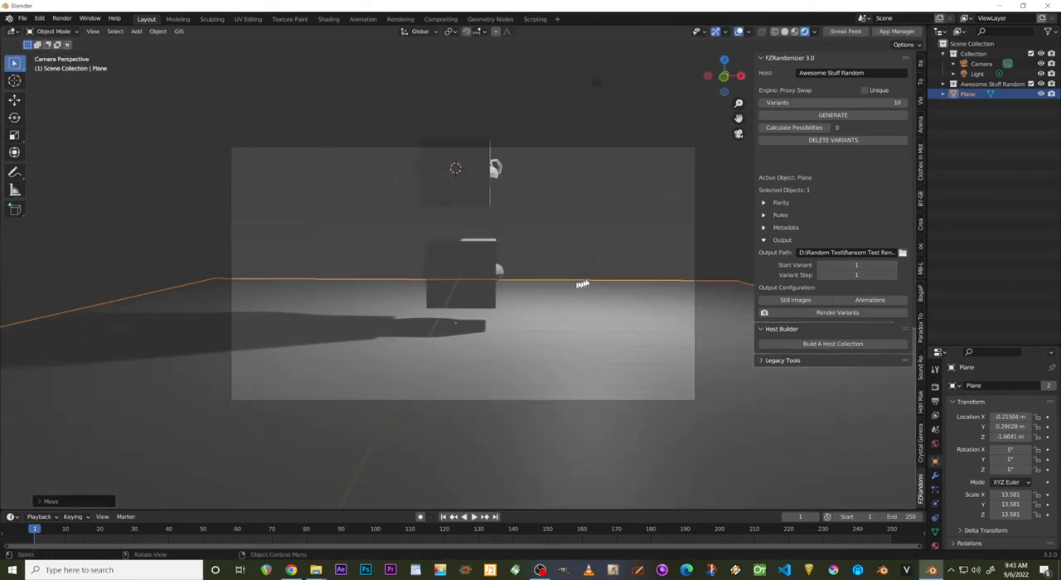
click(721, 232)
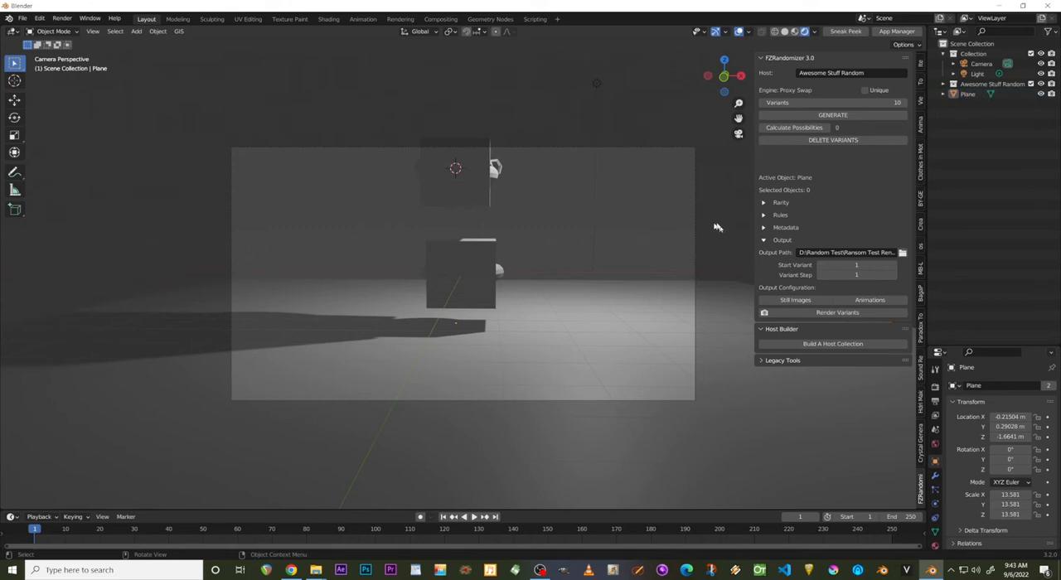
Duplicate the light horizontally and place the copy near the plane's negative X and Y corner, at about X -5.6 m, Y -8.9 m.
middle_drag(557, 254, 508, 190)
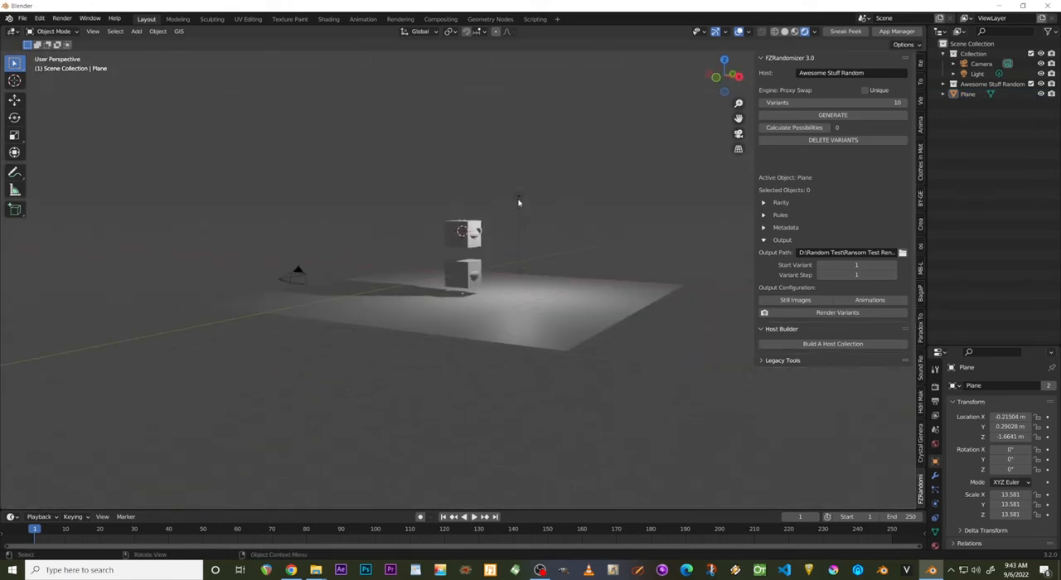
click(518, 199)
key(KP_7)
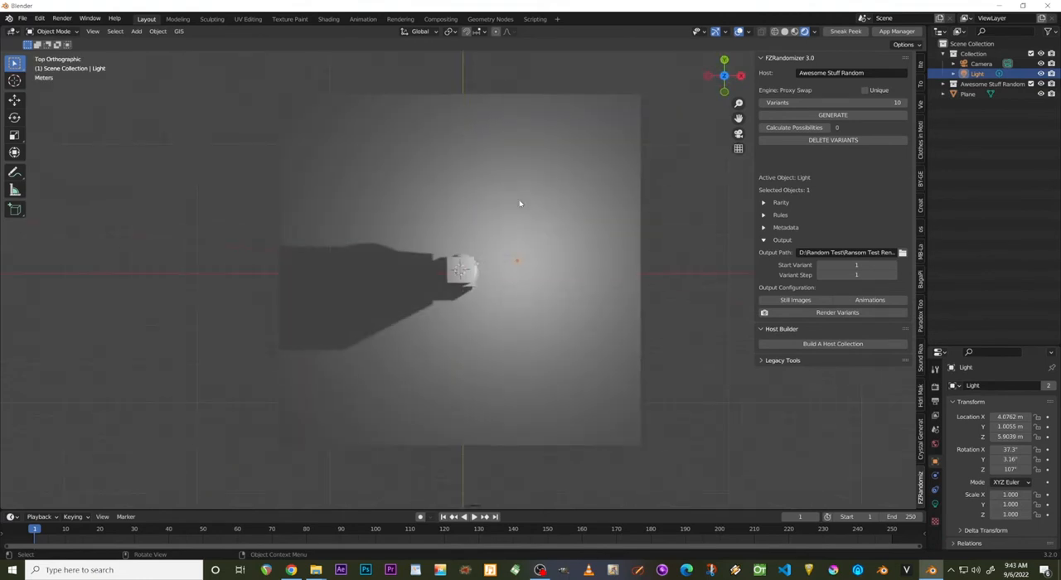
key(shift+s)
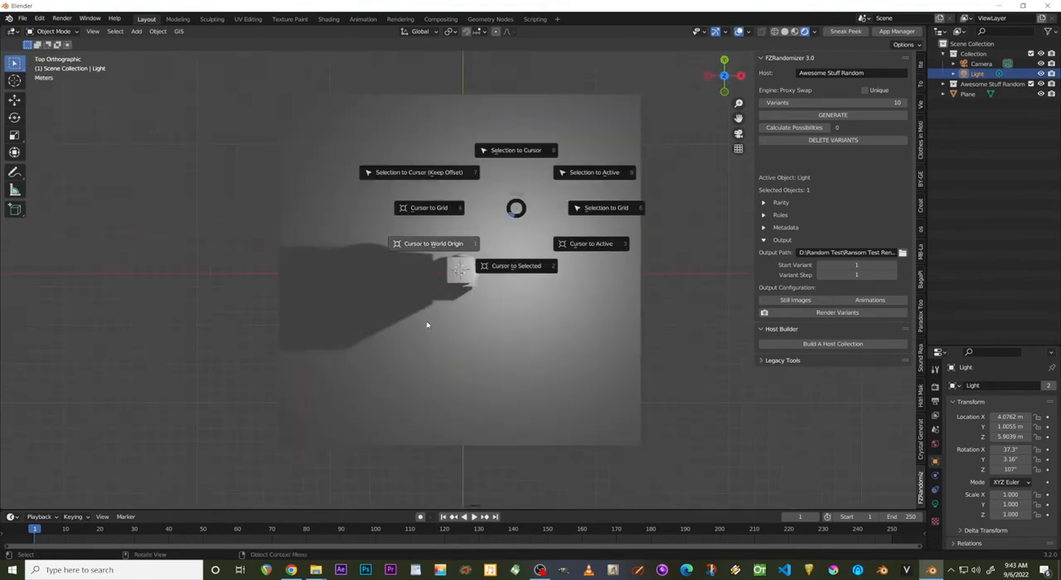
click(466, 291)
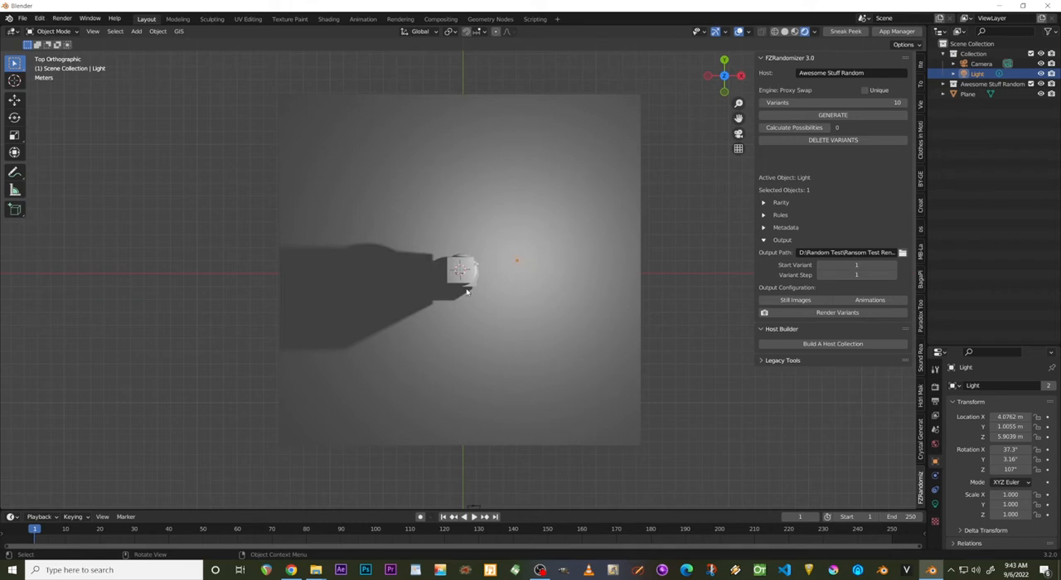
key(shift+d)
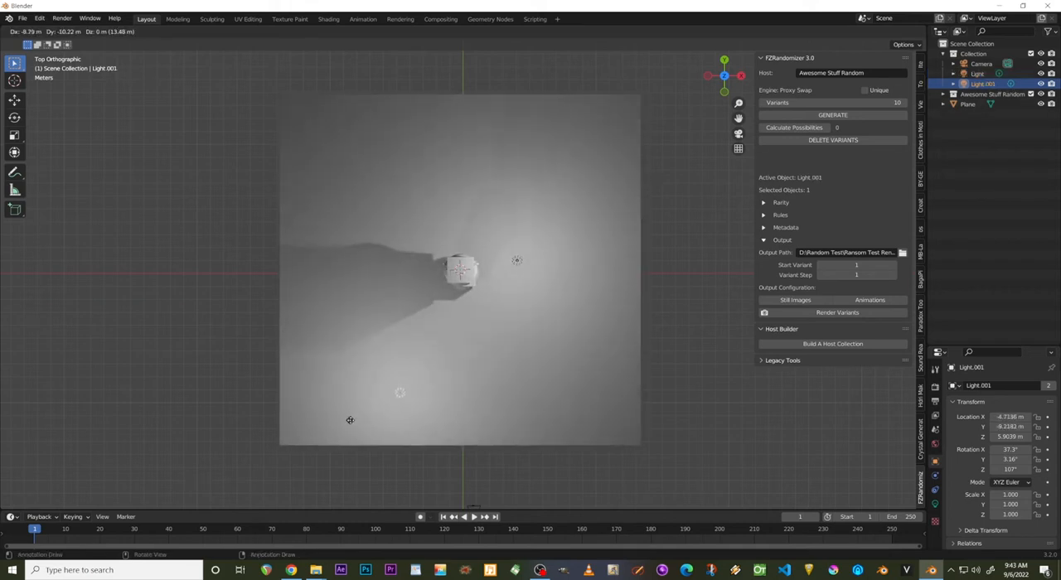
click(339, 420)
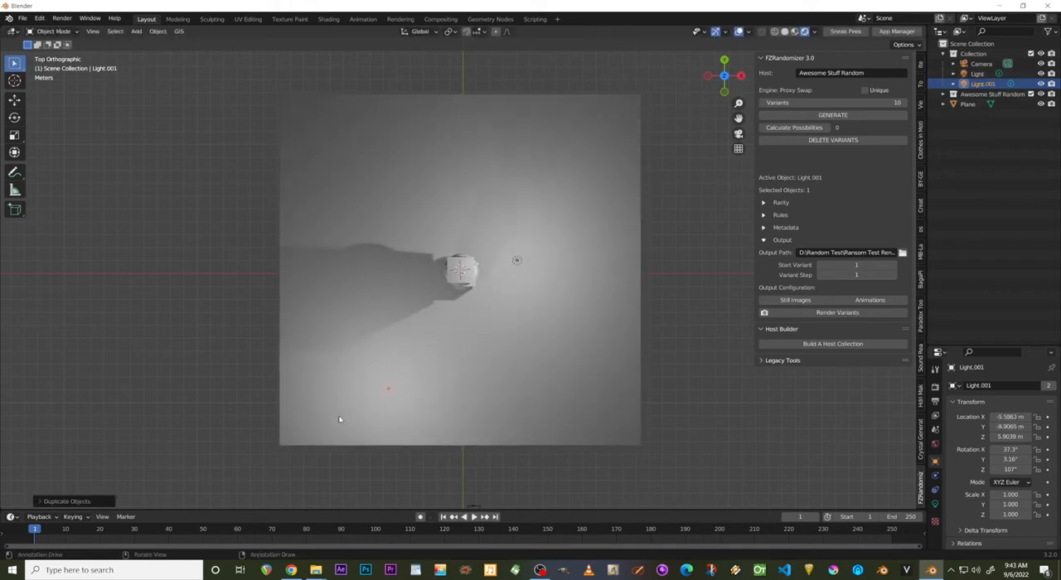
Set the duplicated light's color to magenta.
click(934, 503)
click(1005, 443)
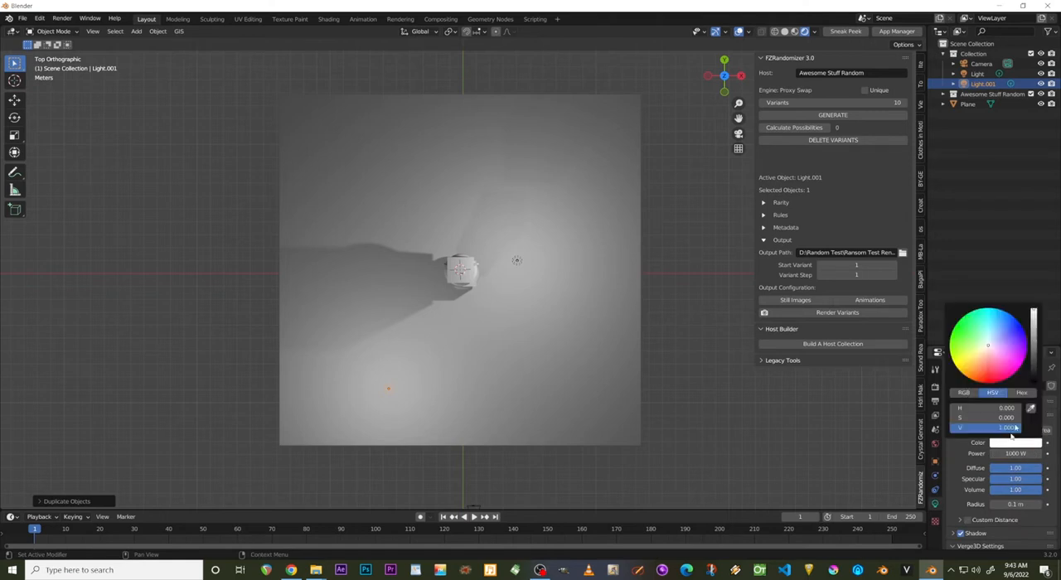
click(1019, 358)
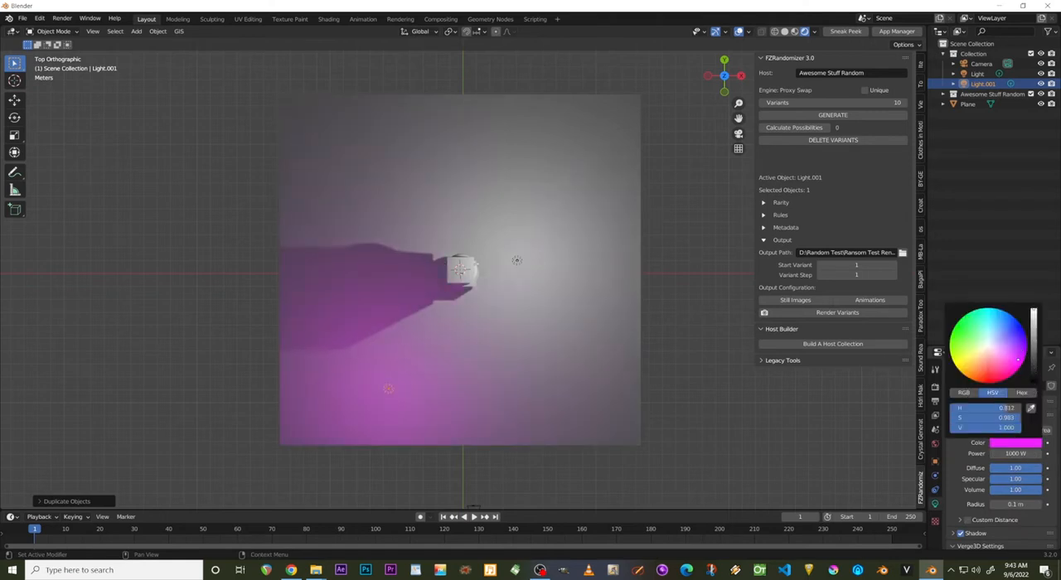
Set the original light's color to a fully saturated blue with hue about 0.672, judging it from the camera view.
click(520, 262)
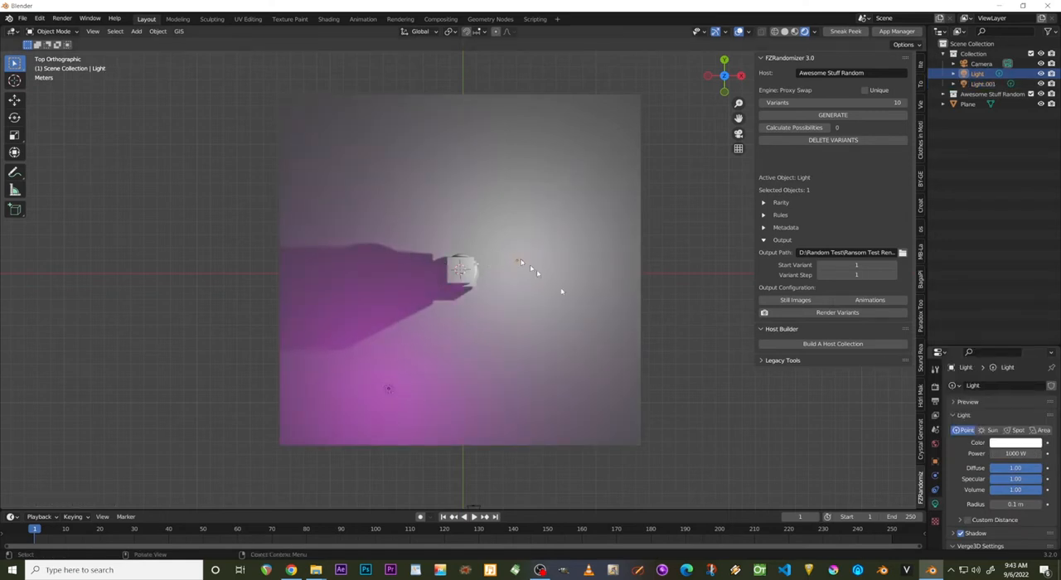
click(1017, 443)
drag(1011, 333, 1004, 323)
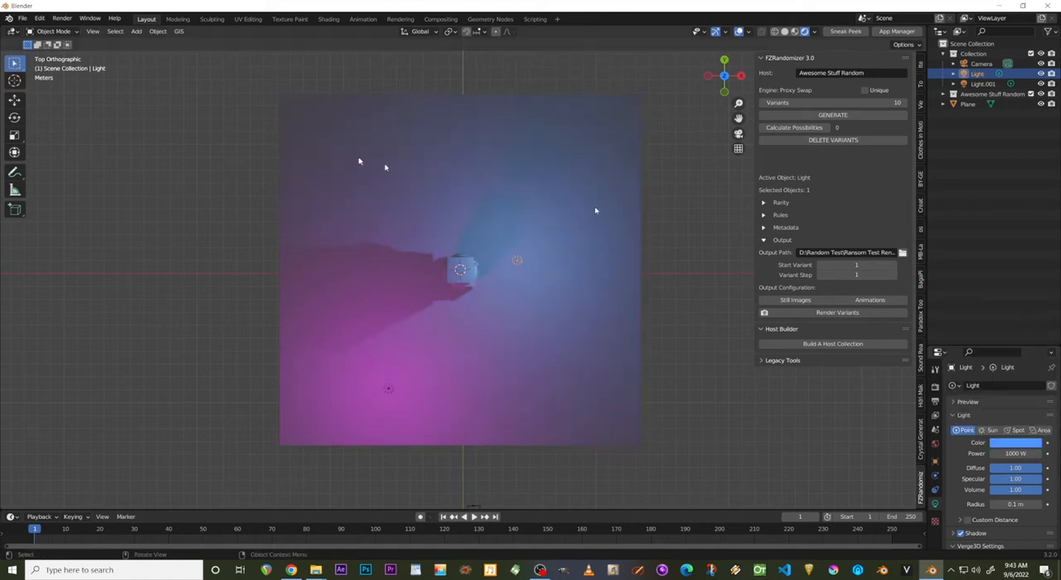
key(KP_0)
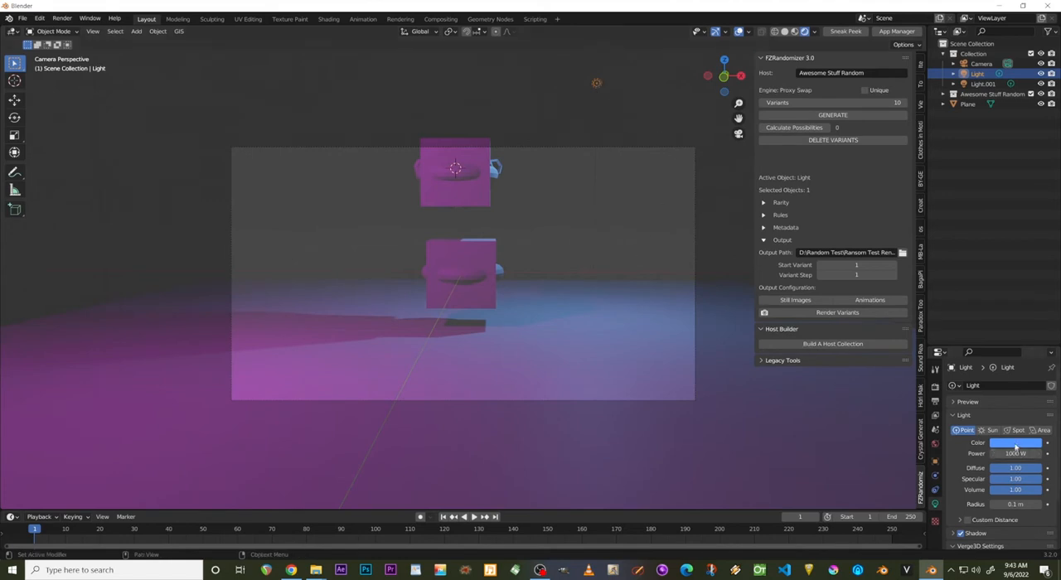
click(1014, 442)
click(1022, 336)
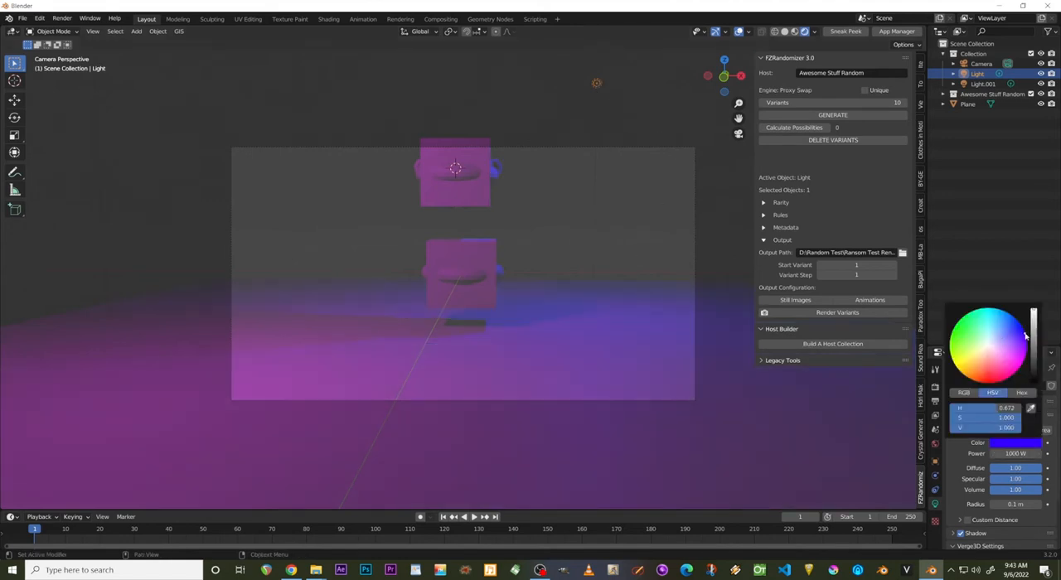
Set the blue light's power to 100000 W and check the brighter lighting through the camera.
click(1027, 454)
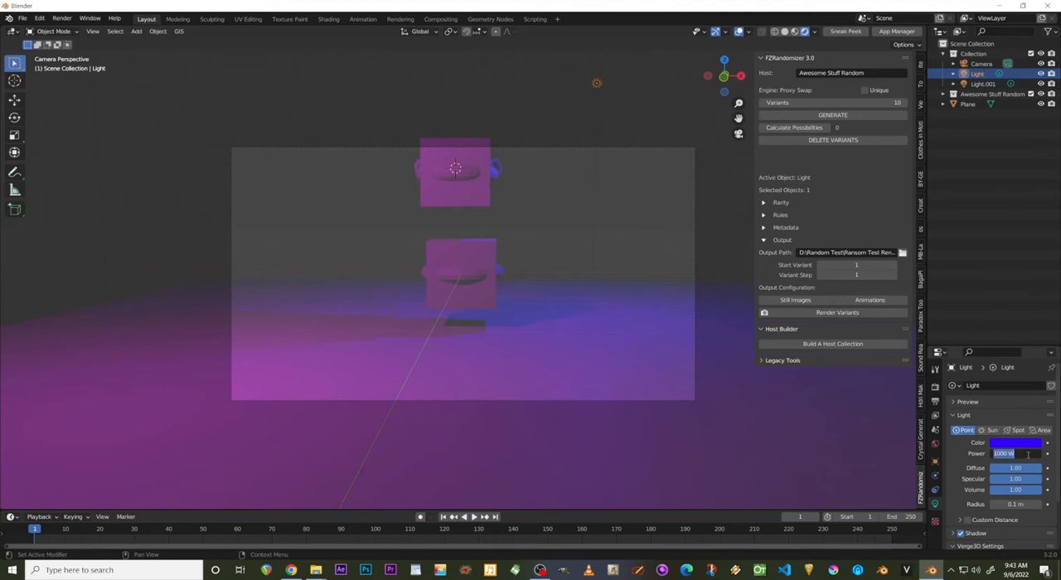
text(100000)
key(Return)
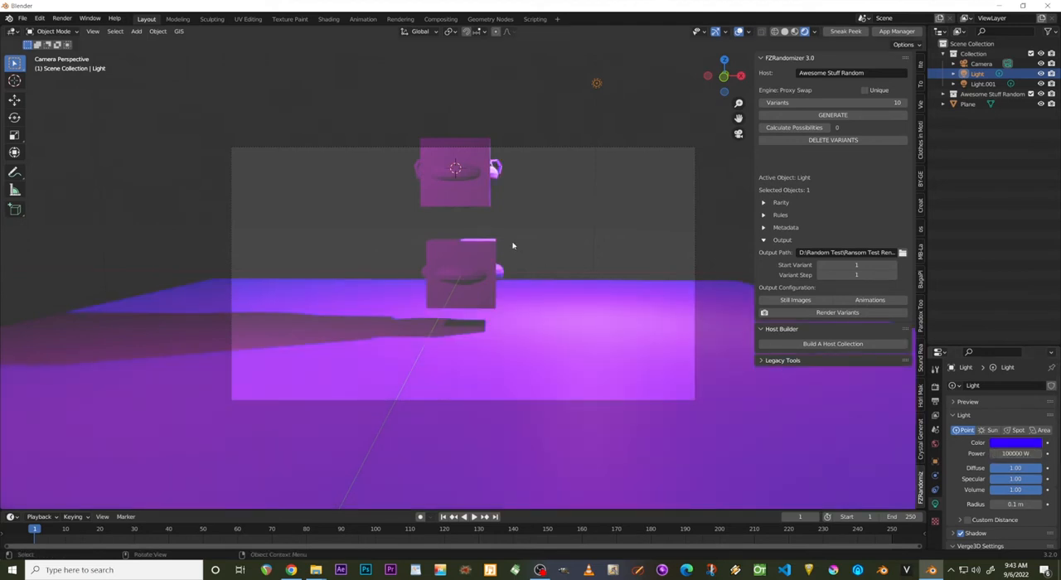
scroll(512, 245, down, 2)
scroll(512, 248, up, 5)
scroll(512, 249, down, 2)
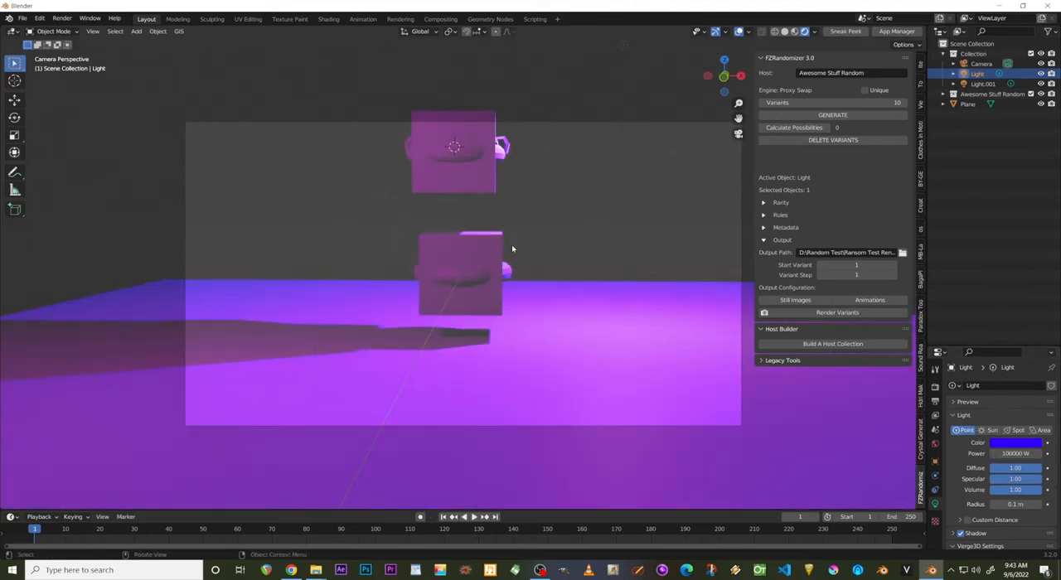
scroll(512, 249, down, 2)
scroll(509, 199, up, 3)
scroll(508, 199, down, 2)
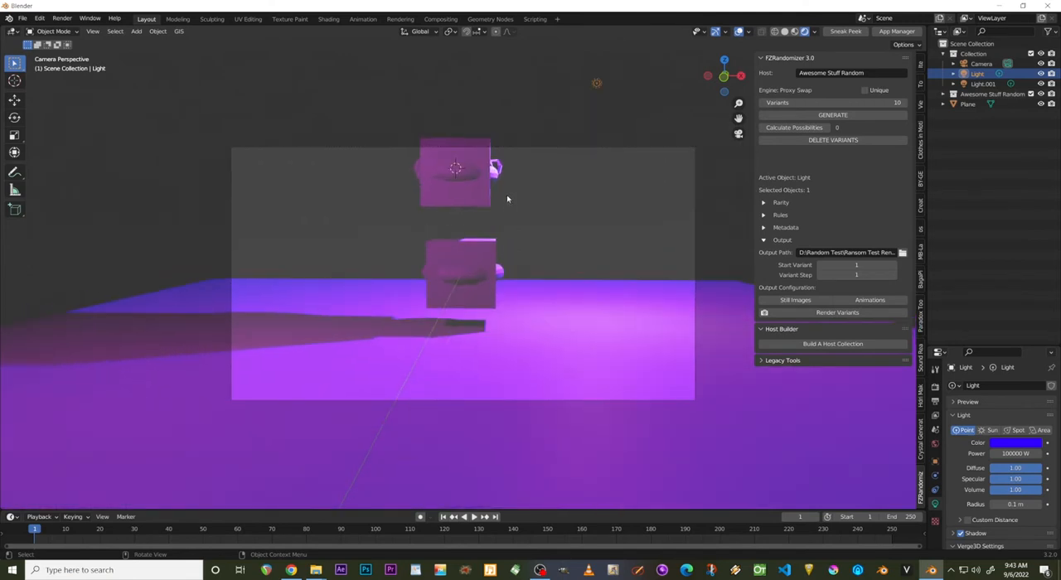
Give the upper cube, Cube.001, a new material with an orange-red base color.
click(474, 155)
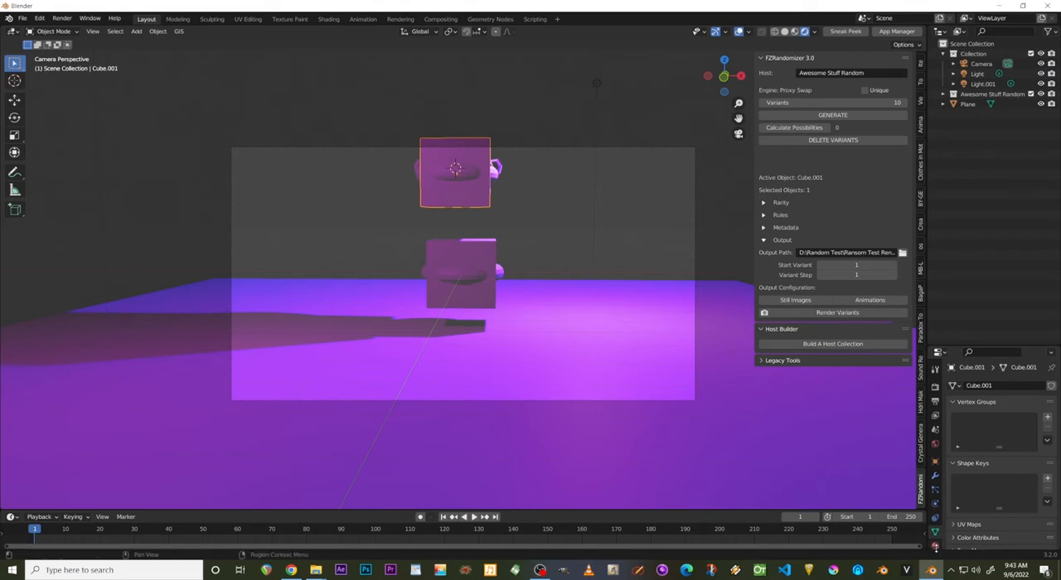
click(935, 545)
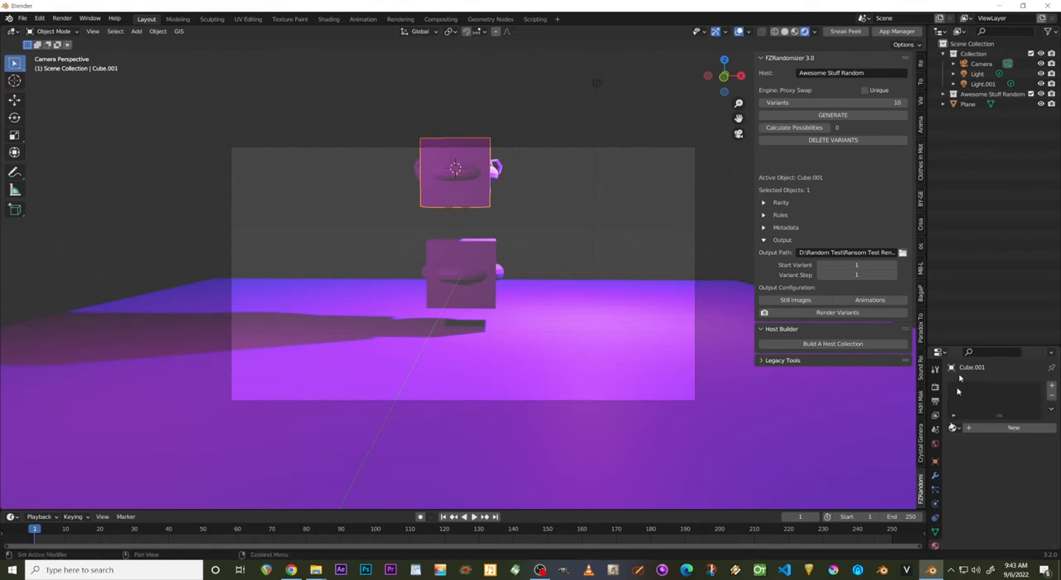
click(988, 429)
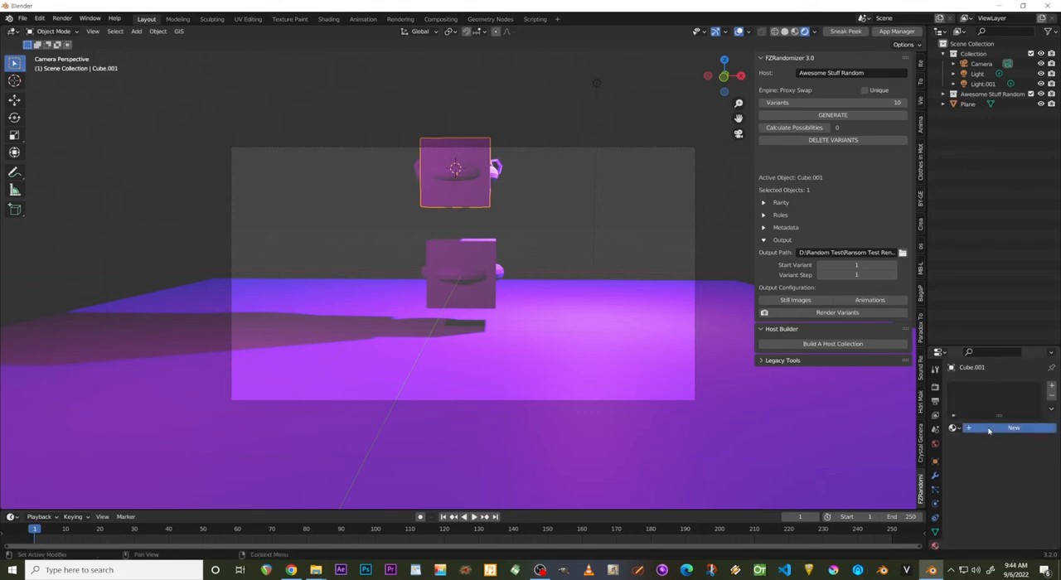
click(1009, 532)
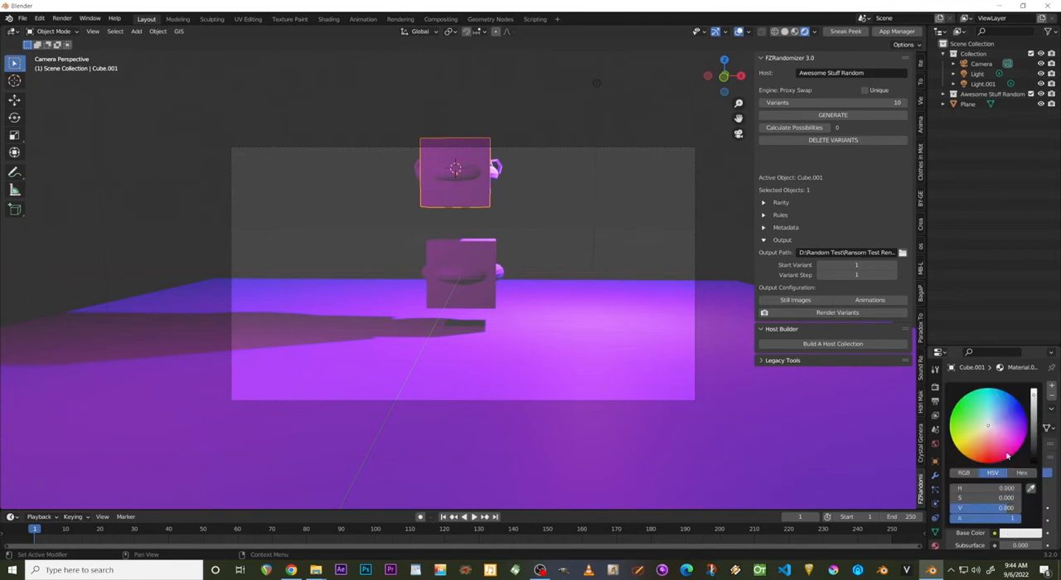
click(1007, 455)
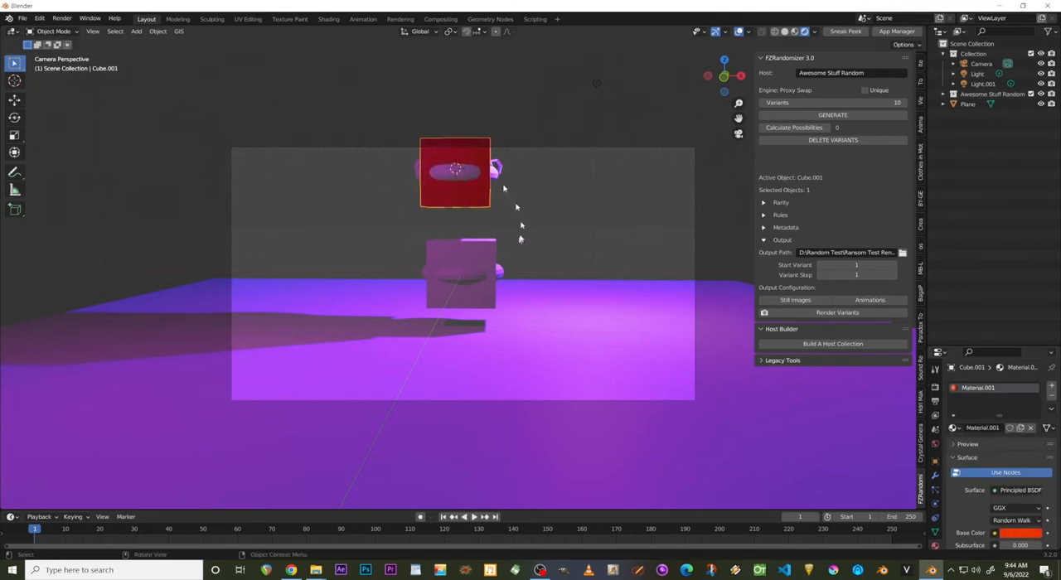
Give the upper torus, Torus.001, a new material with an orange-yellow base color.
click(448, 174)
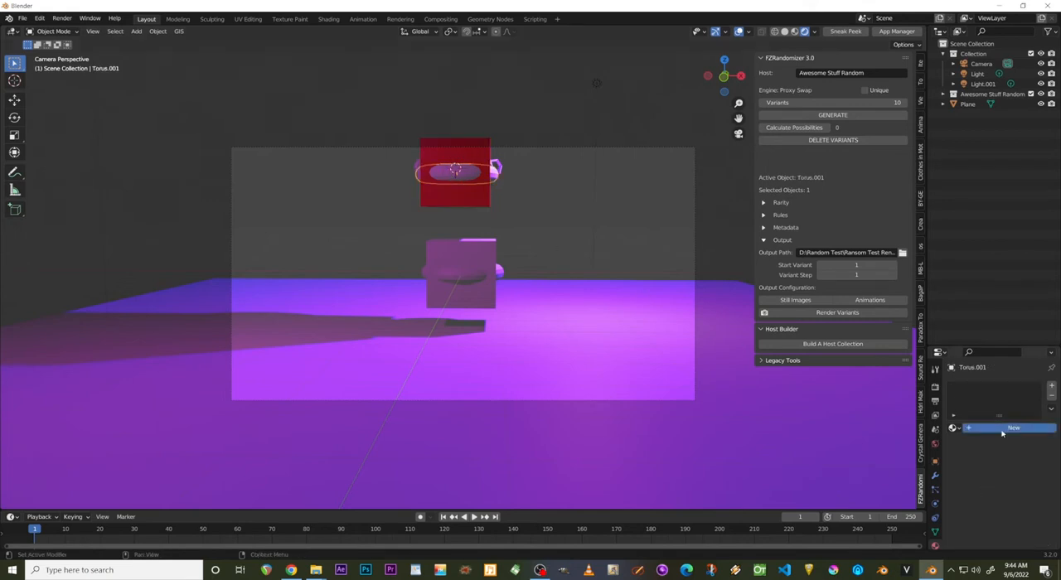
click(1013, 534)
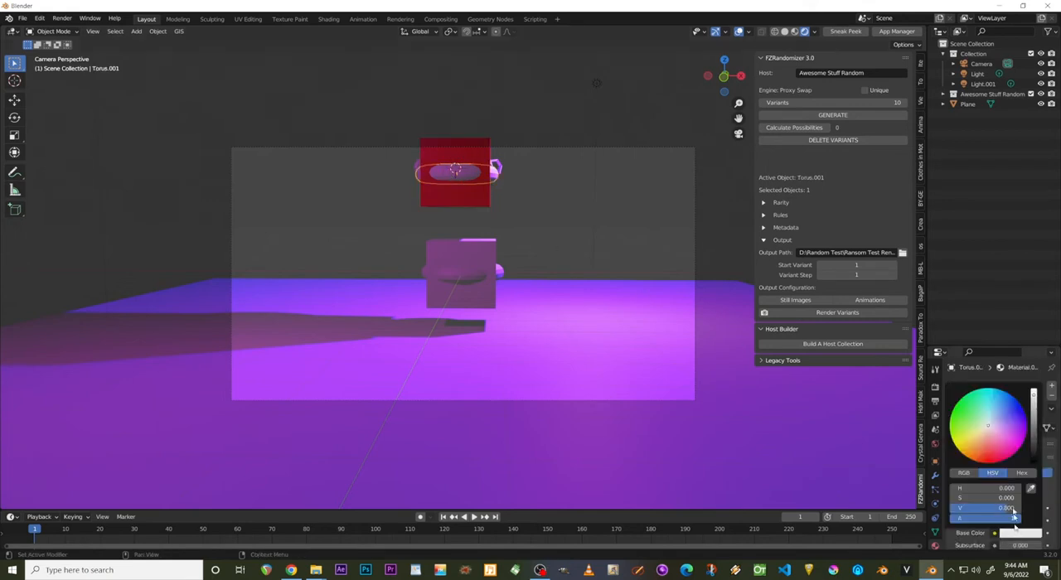
click(1008, 441)
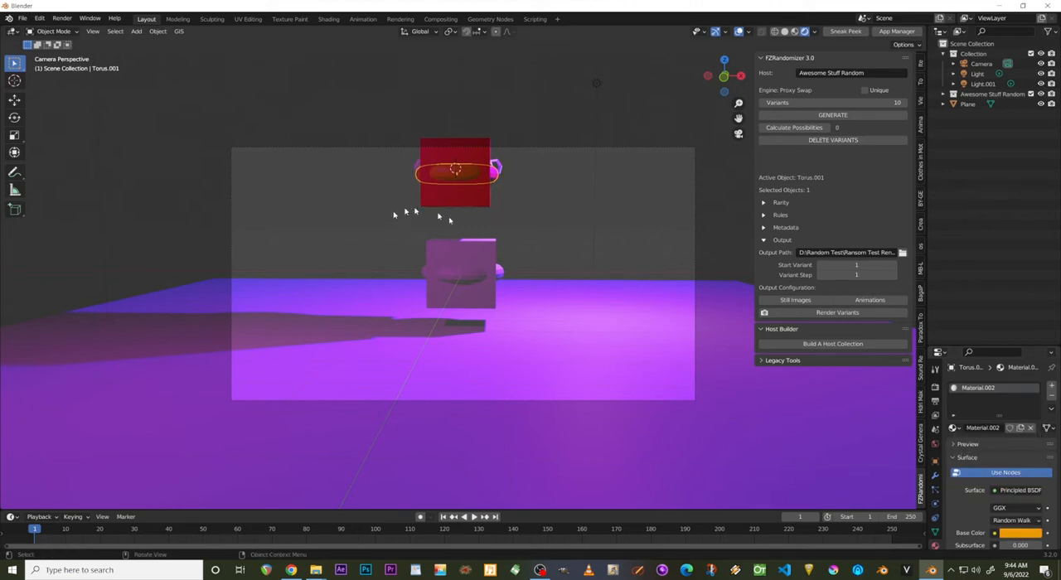
Set the lower cube's material base color to a fully saturated blue with hue about 0.657.
click(475, 247)
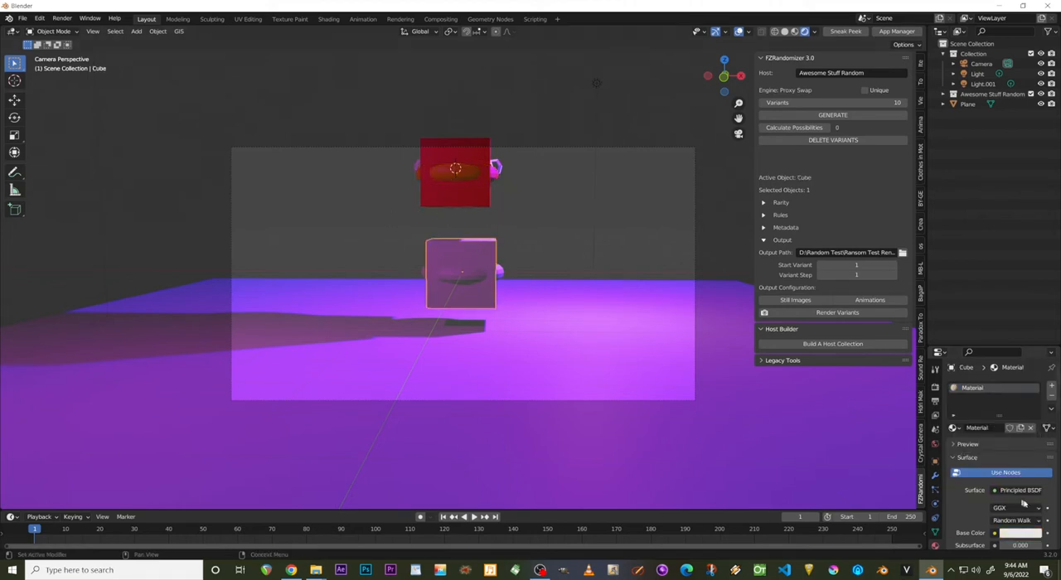
click(1016, 534)
click(1001, 412)
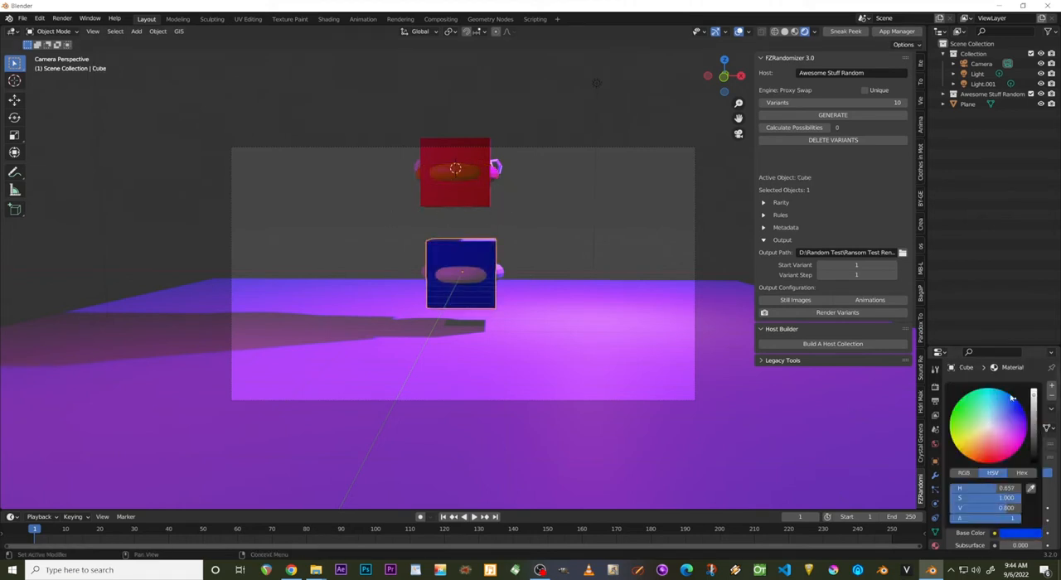
Expand the Awesome Stuff Random collection and hide all objects of its Bottom collection in the viewport.
middle_drag(599, 215, 474, 178)
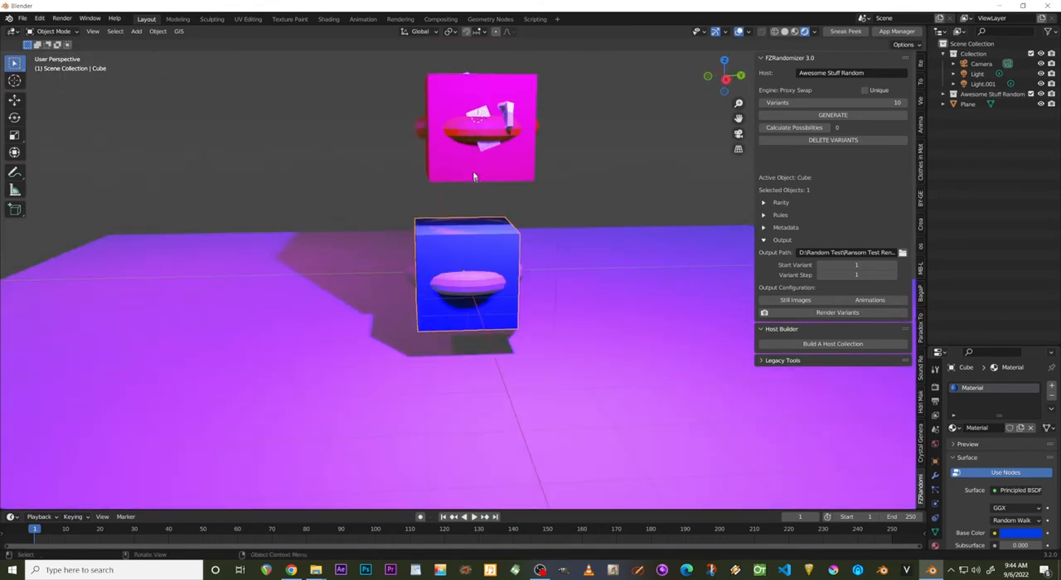
click(953, 93)
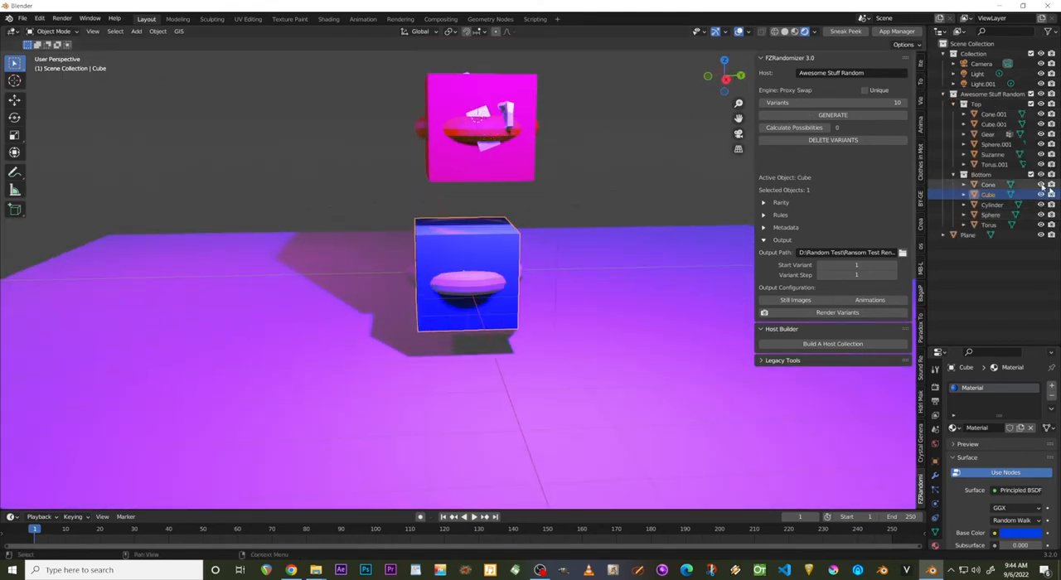
drag(1041, 194, 1042, 225)
Show the Torus in the Bottom collection and assign it the existing blue material named Material.
click(991, 225)
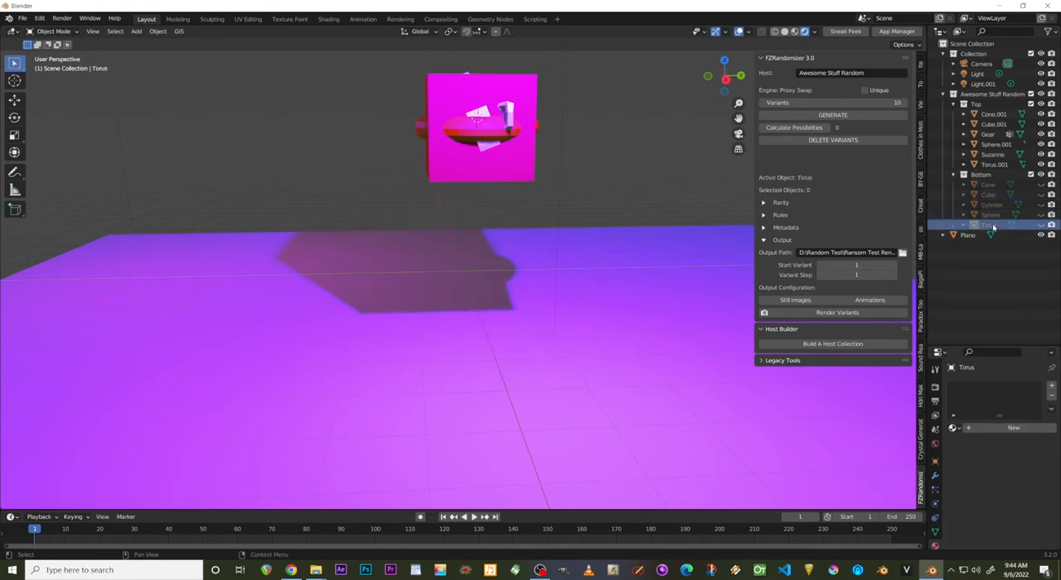
click(1041, 225)
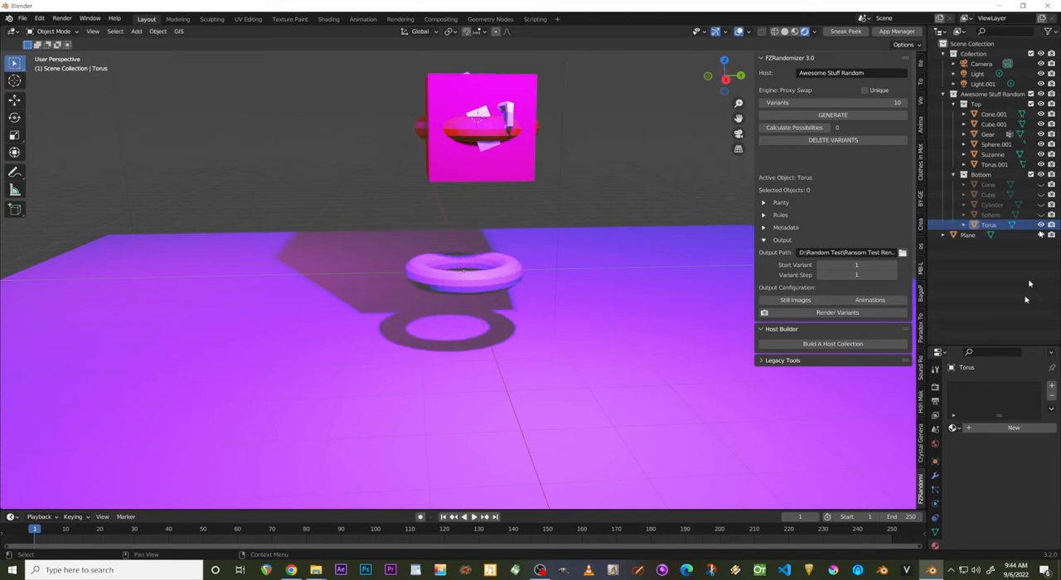
click(953, 428)
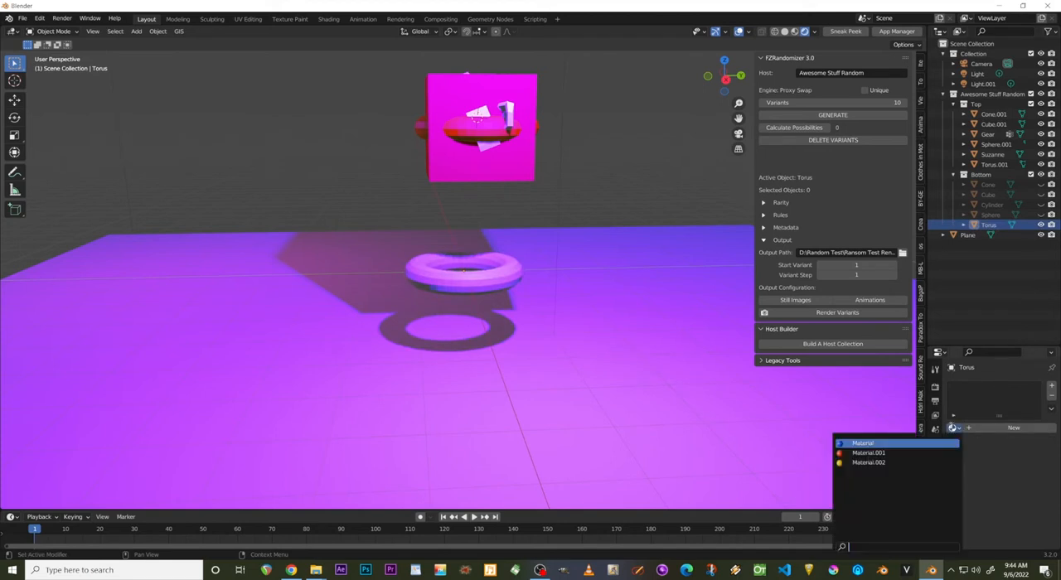
click(910, 445)
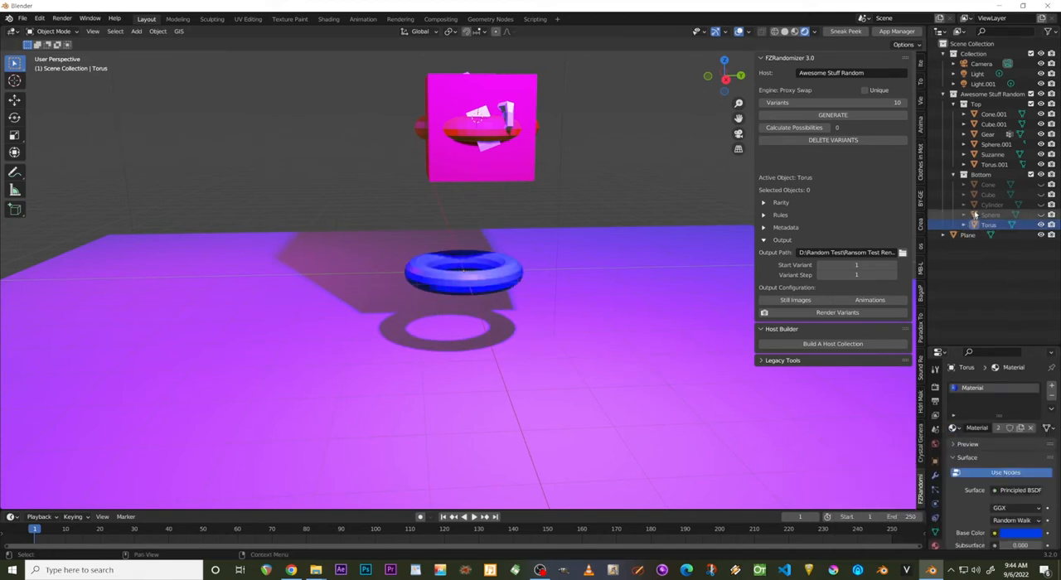
Hide the bottom Torus, show the Sphere, and switch the still active Torus to Material.001.
click(1041, 225)
click(1041, 215)
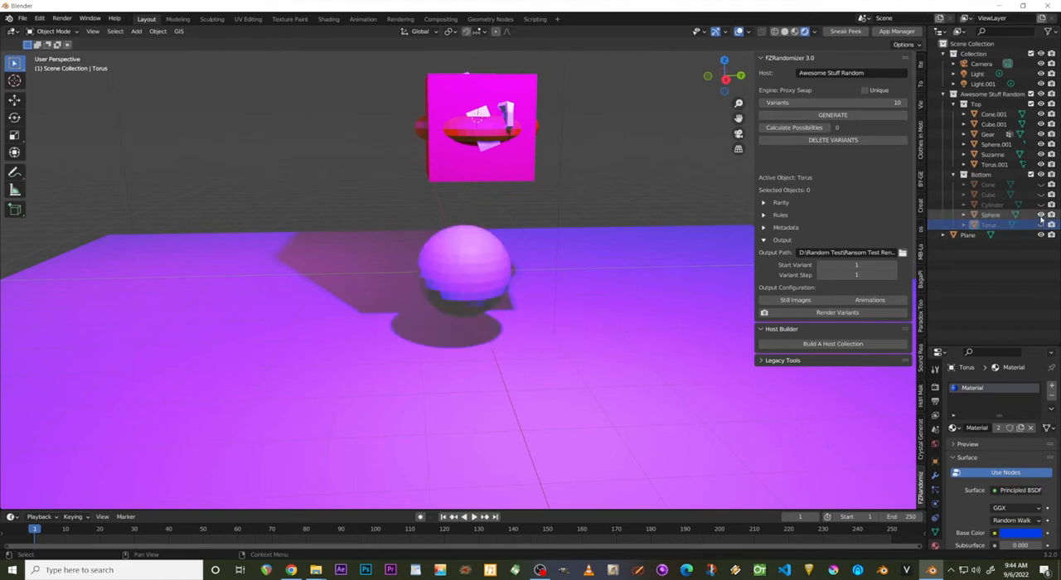
click(953, 427)
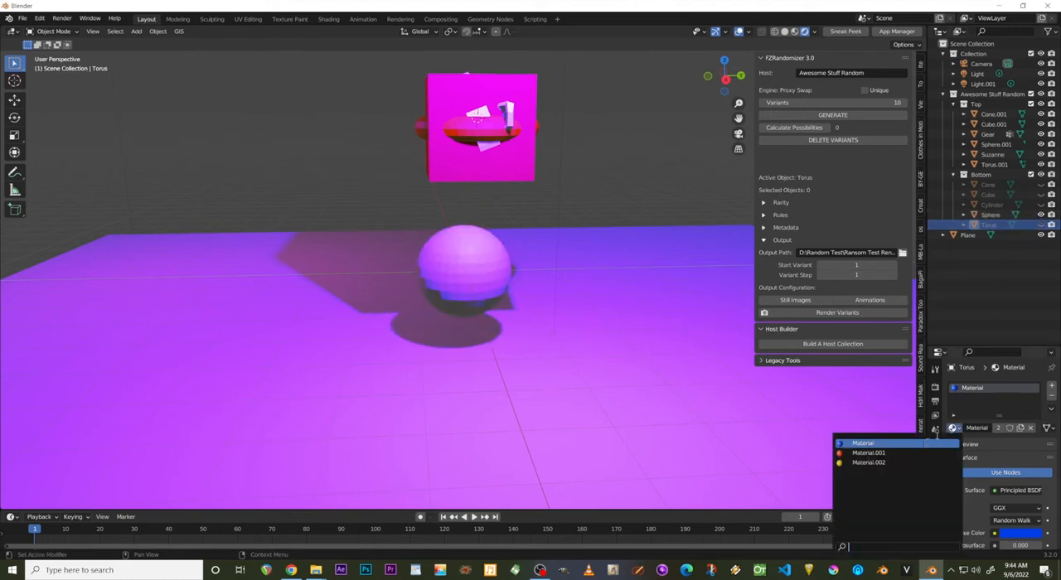
click(907, 458)
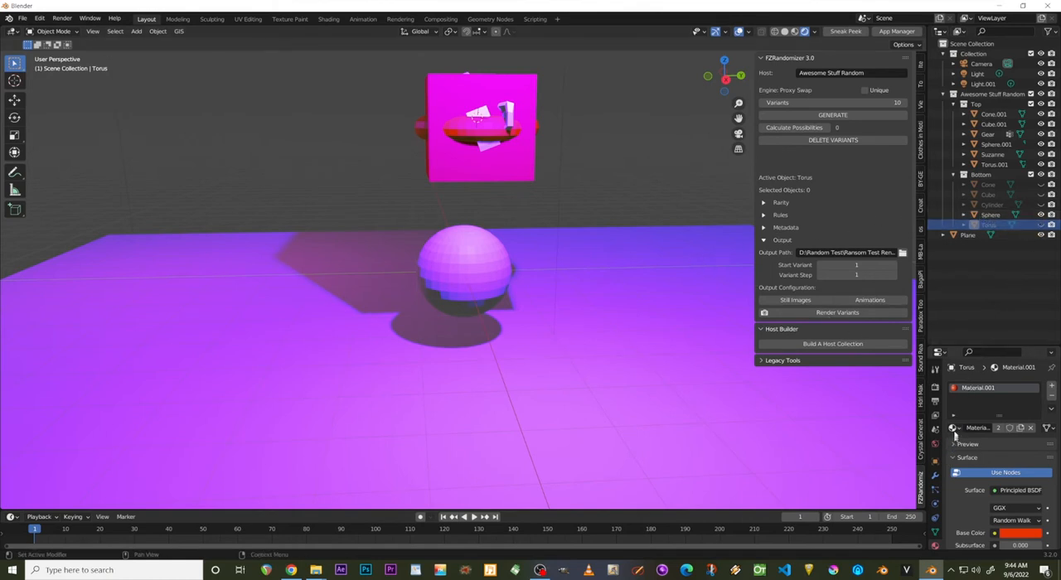
Assign the blue Material to the bottom Sphere, and hide it while showing the Torus to check the Torus's color.
click(961, 216)
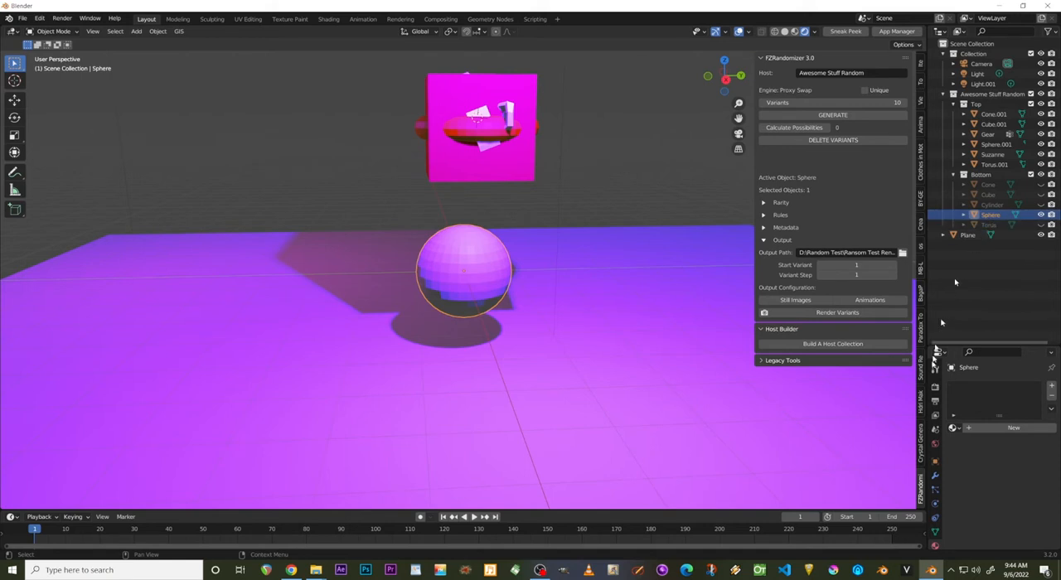
click(952, 427)
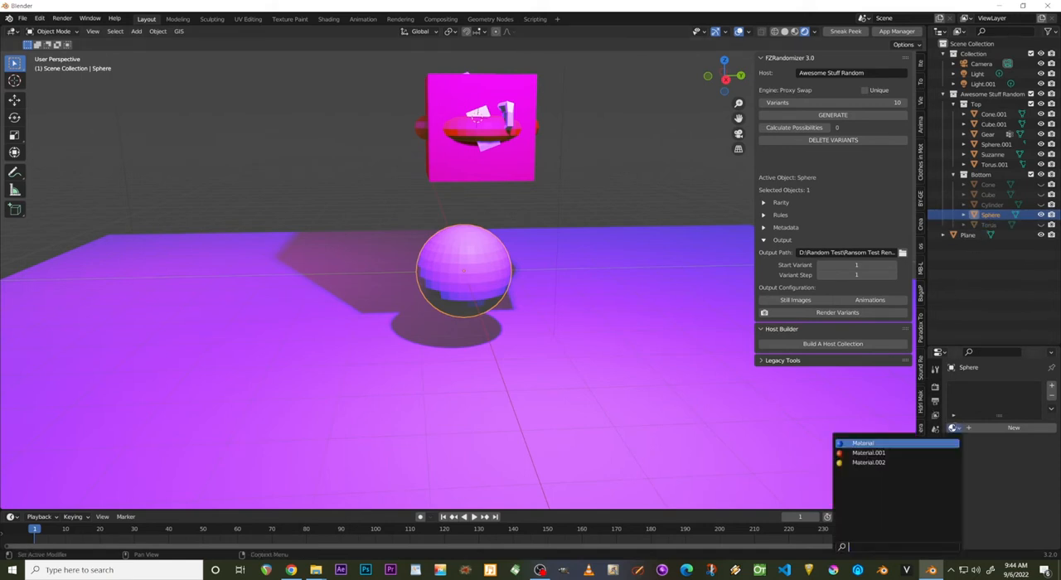
click(887, 444)
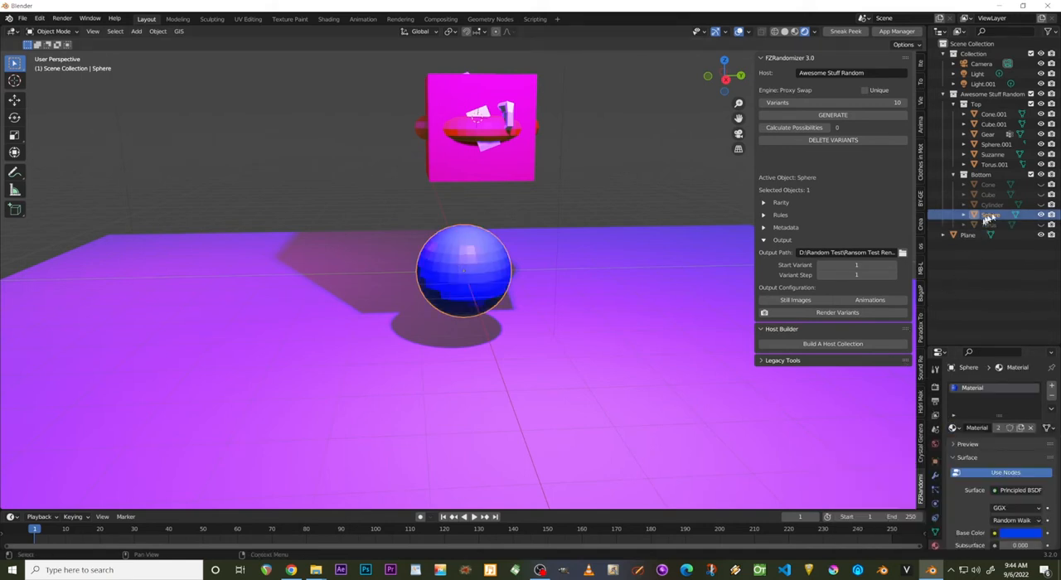
click(1041, 225)
click(1041, 214)
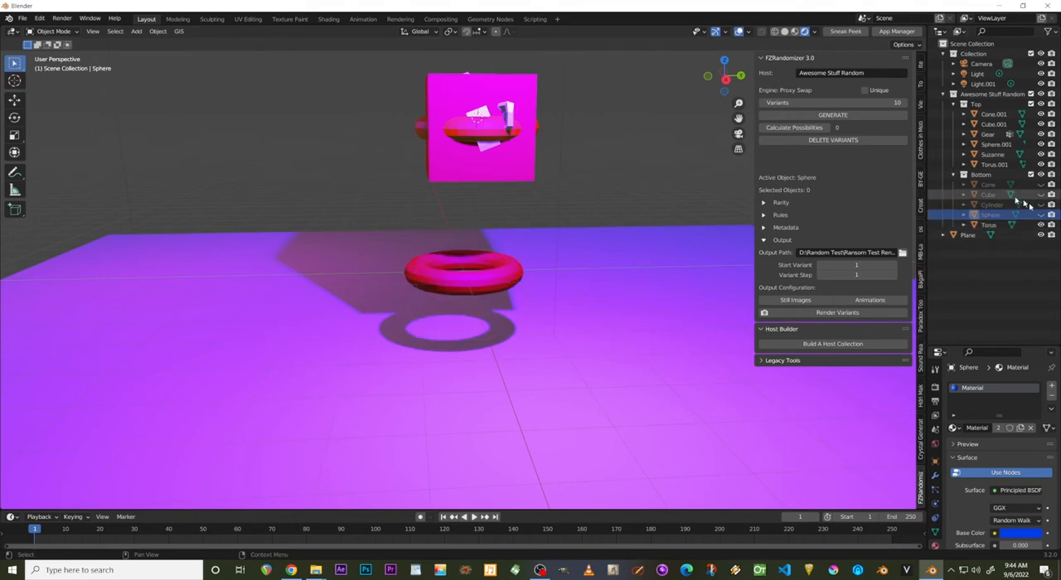
Show only the Cylinder of the Bottom collection and assign it Material.002.
click(1040, 225)
click(1040, 204)
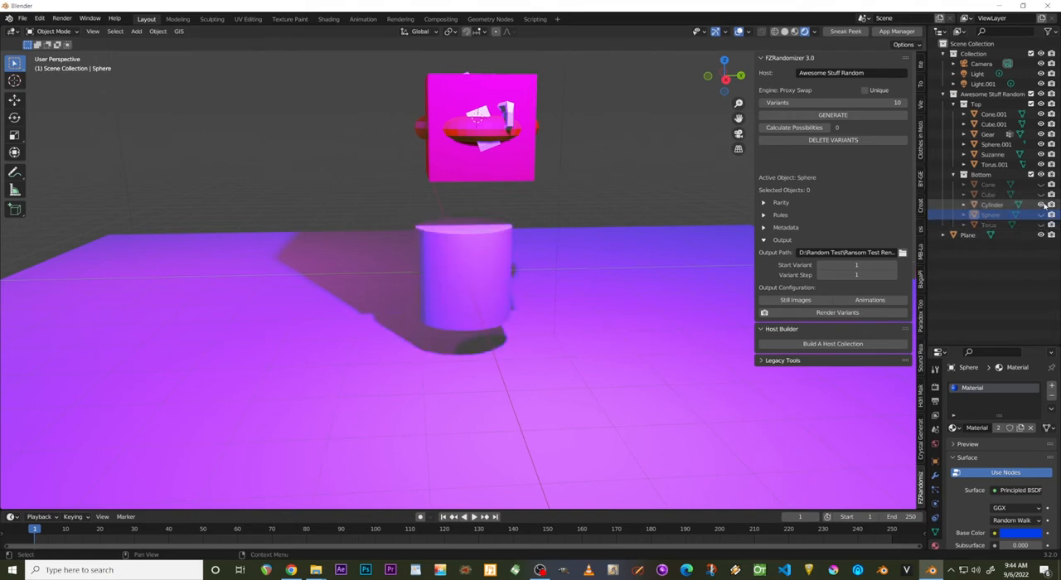
click(990, 205)
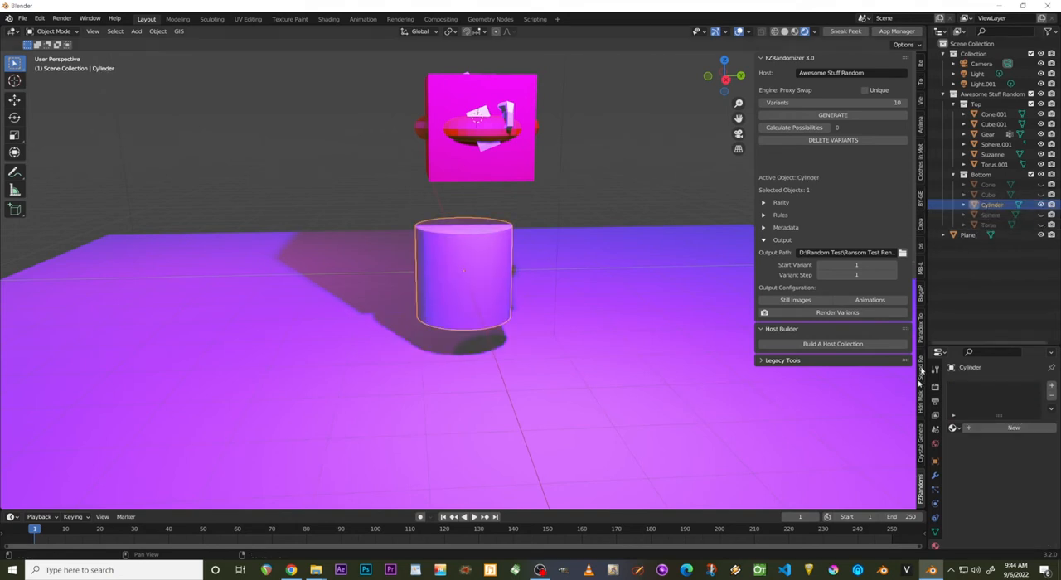
click(954, 428)
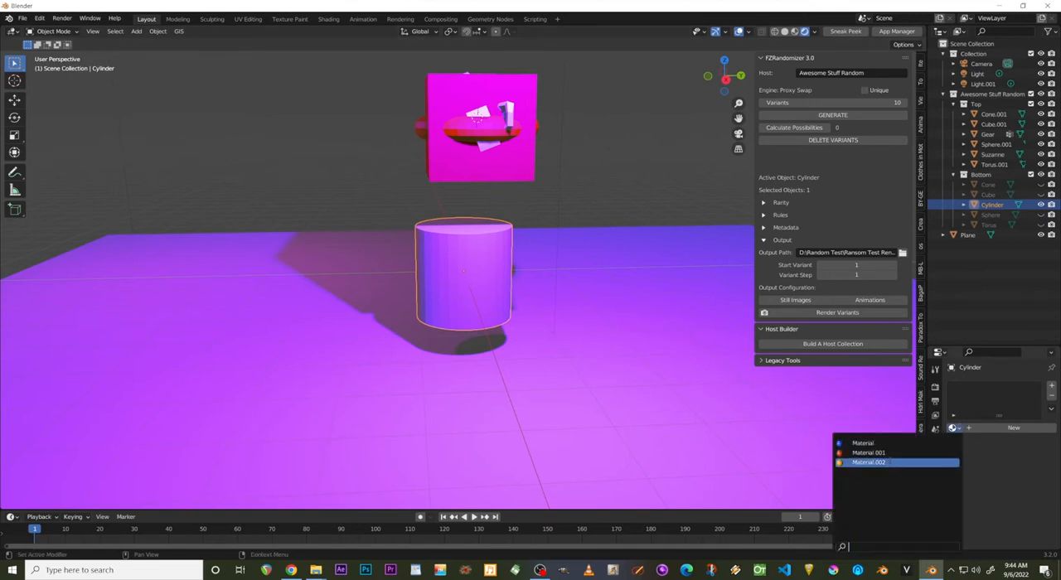
click(889, 462)
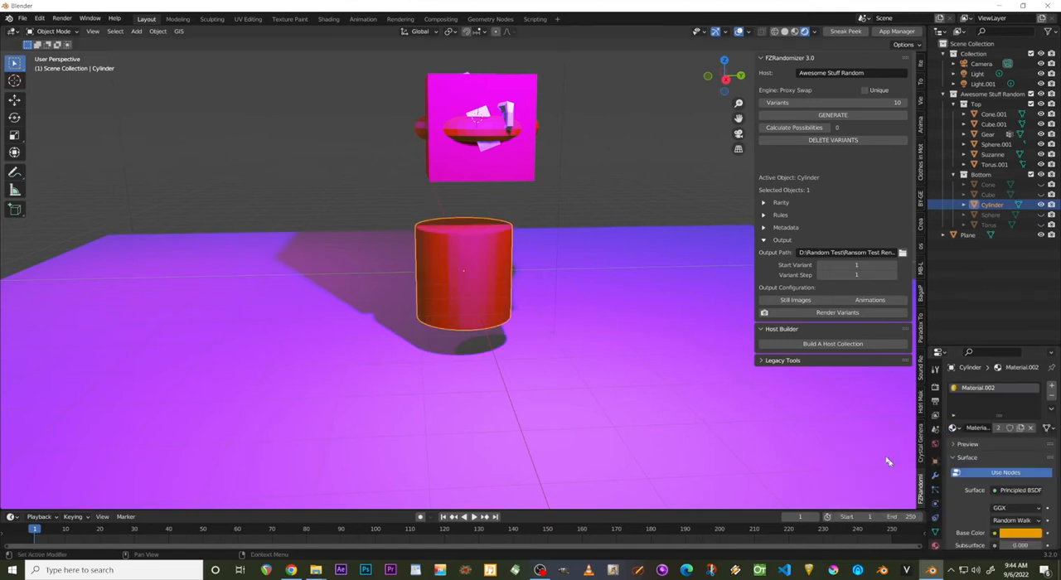
Hide the bottom Cylinder and briefly show the Cube to check its material.
click(990, 195)
click(1041, 205)
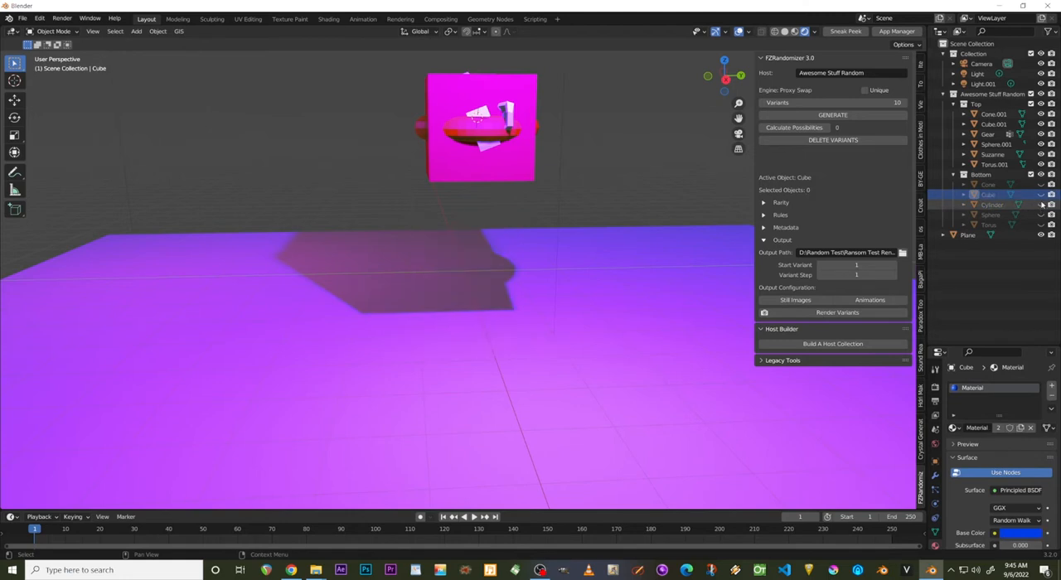
click(1041, 195)
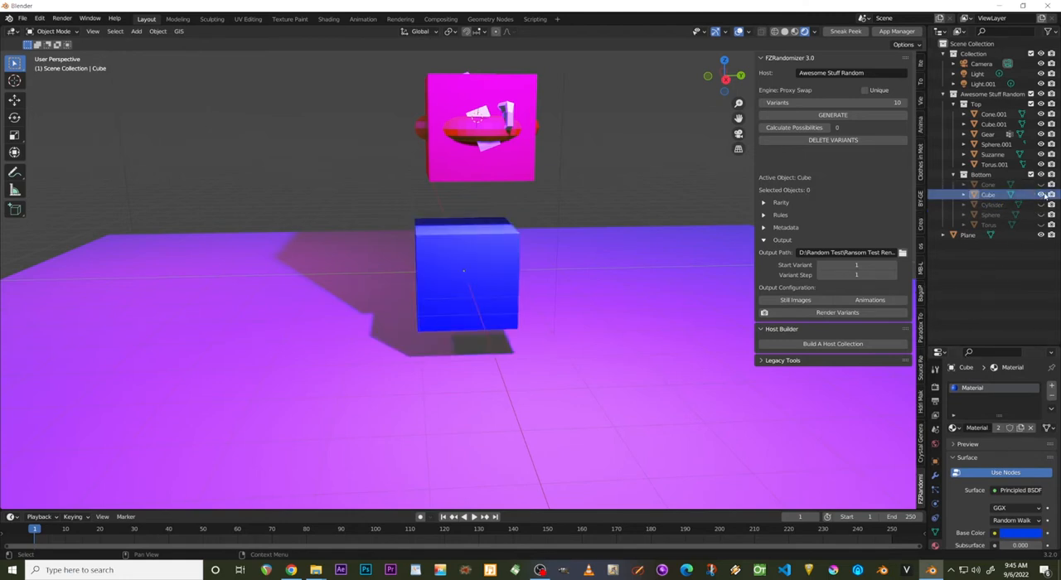
click(1041, 195)
Show only the Cone of the Bottom collection and give it a new material with a purple base color.
click(1041, 184)
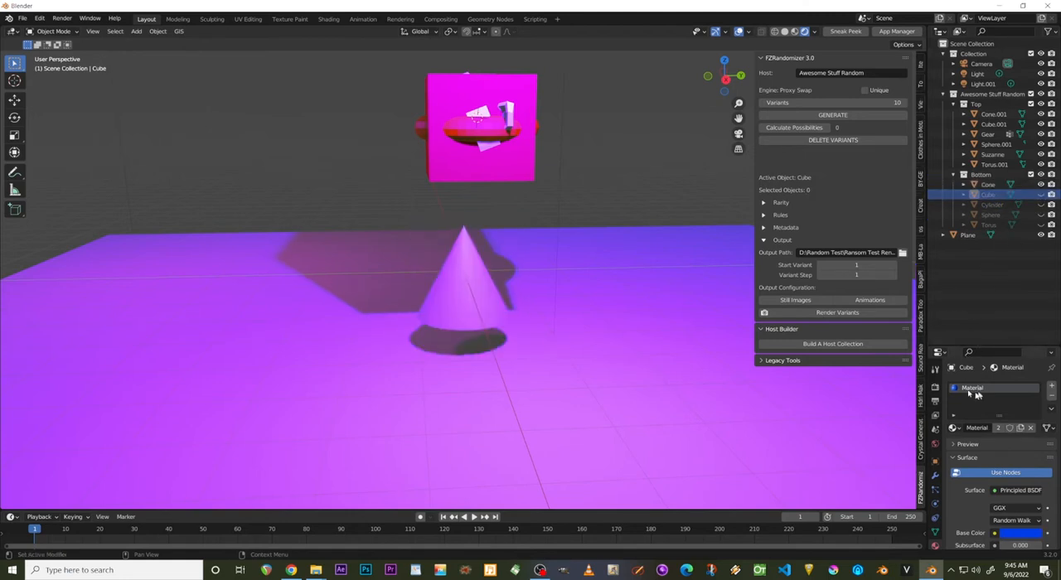
click(988, 184)
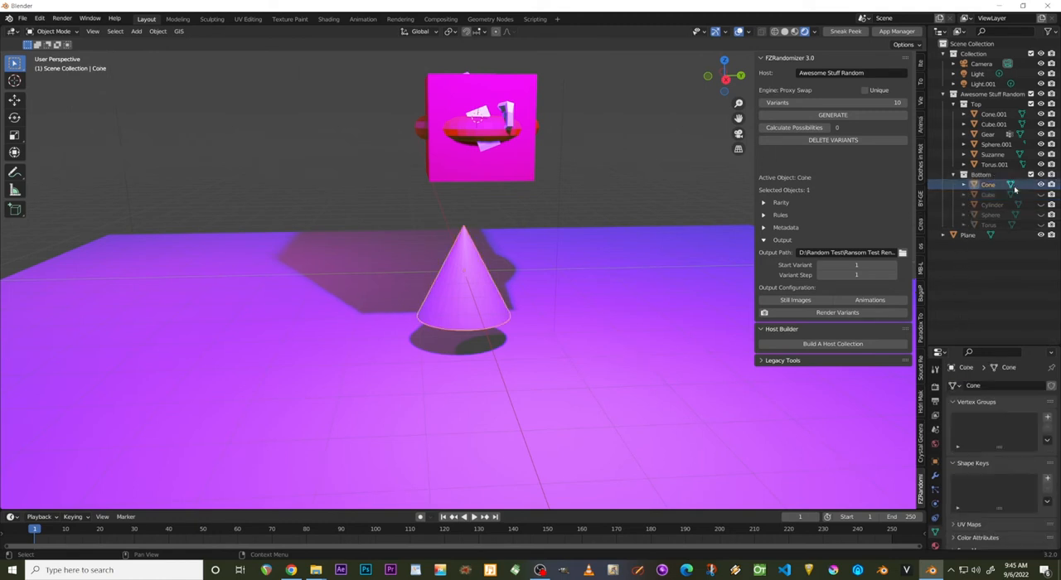
click(967, 463)
click(935, 544)
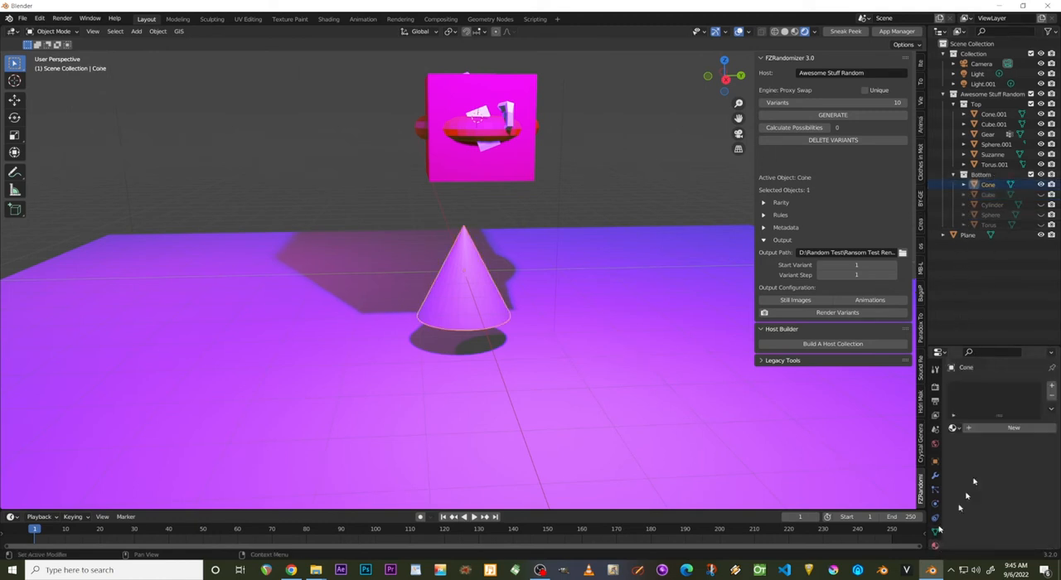
click(986, 428)
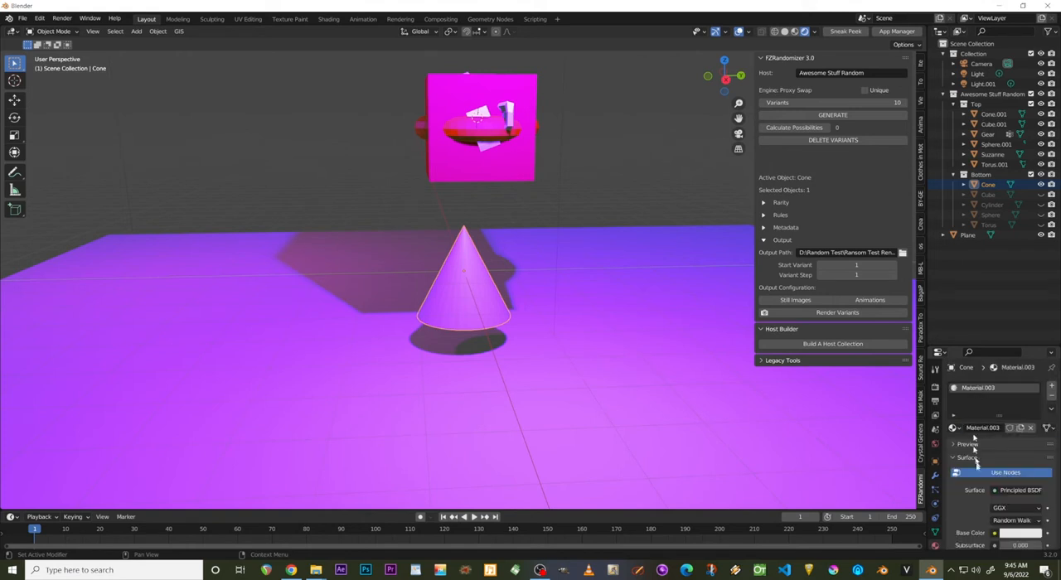
click(1008, 535)
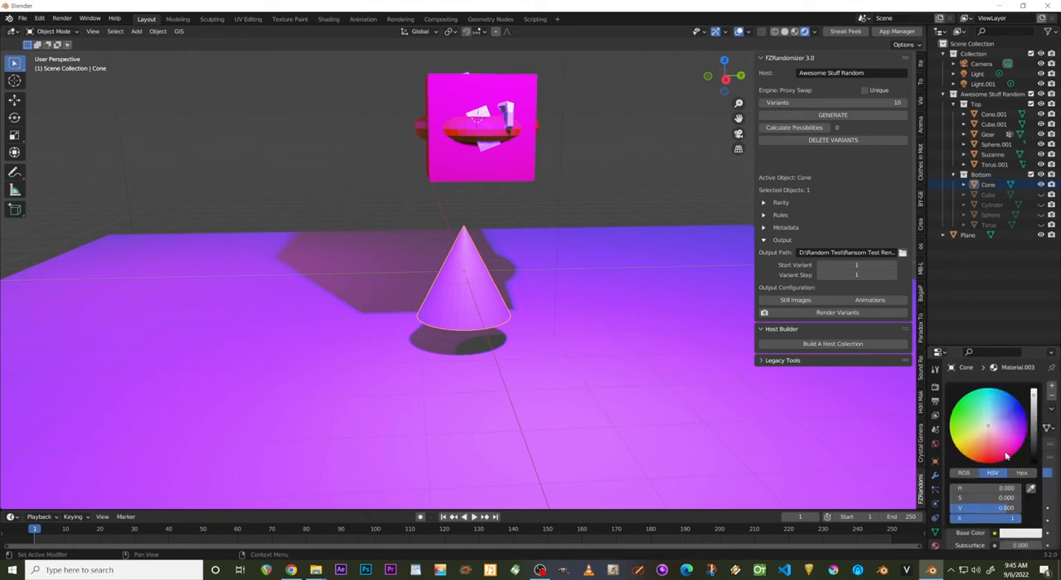
drag(1006, 455, 1026, 429)
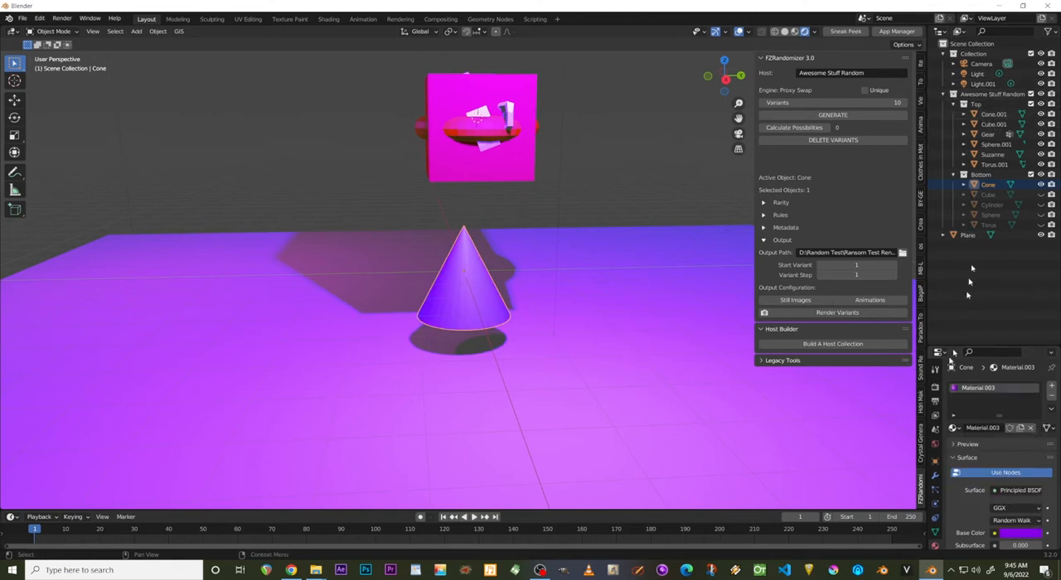
Hide the bottom Cone and every object in the Top collection.
click(1041, 185)
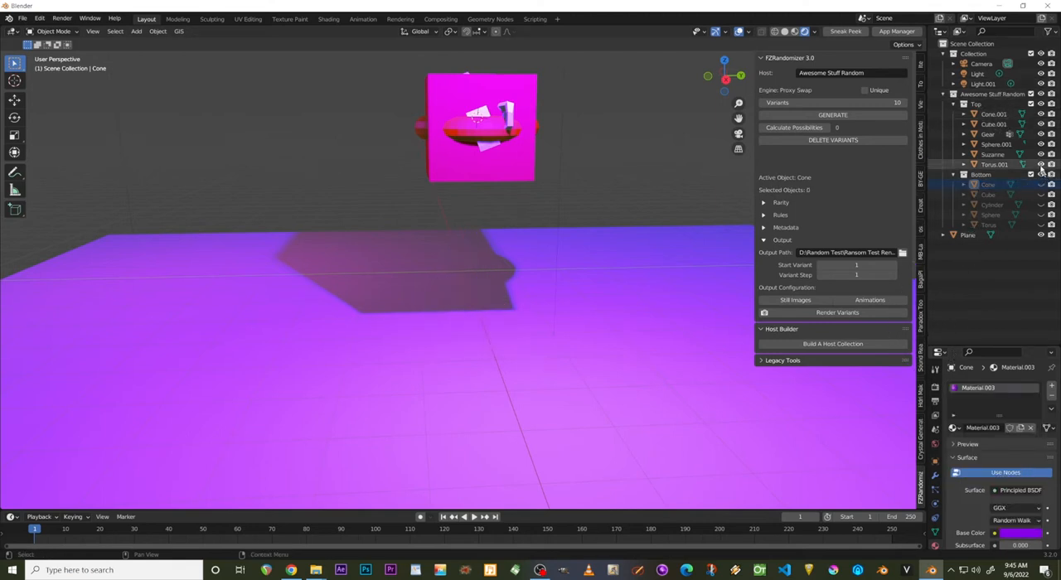
click(1040, 164)
click(1041, 154)
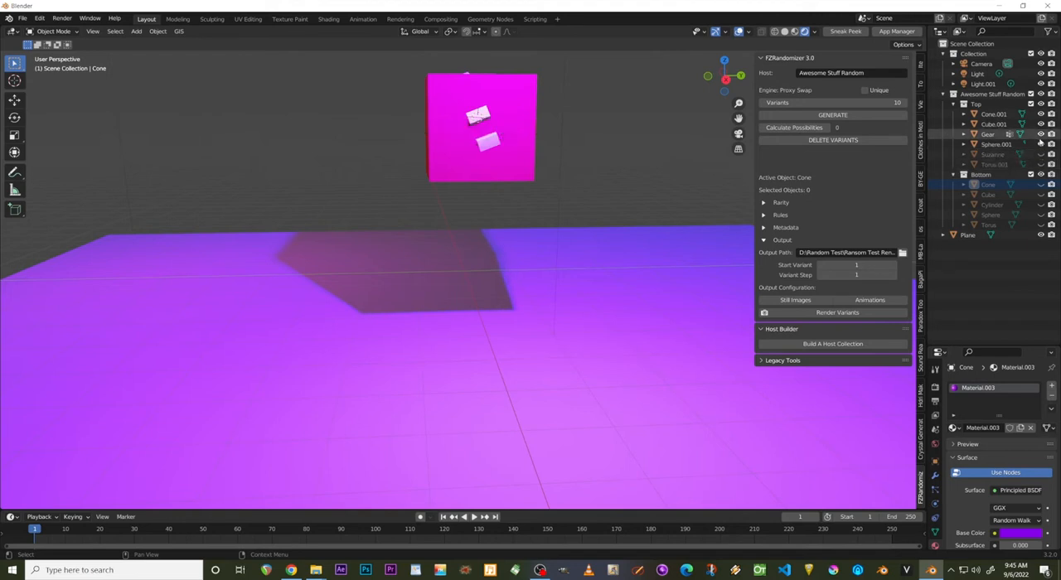
click(1040, 145)
click(1040, 115)
click(1040, 125)
click(1040, 125)
click(1040, 134)
click(1040, 125)
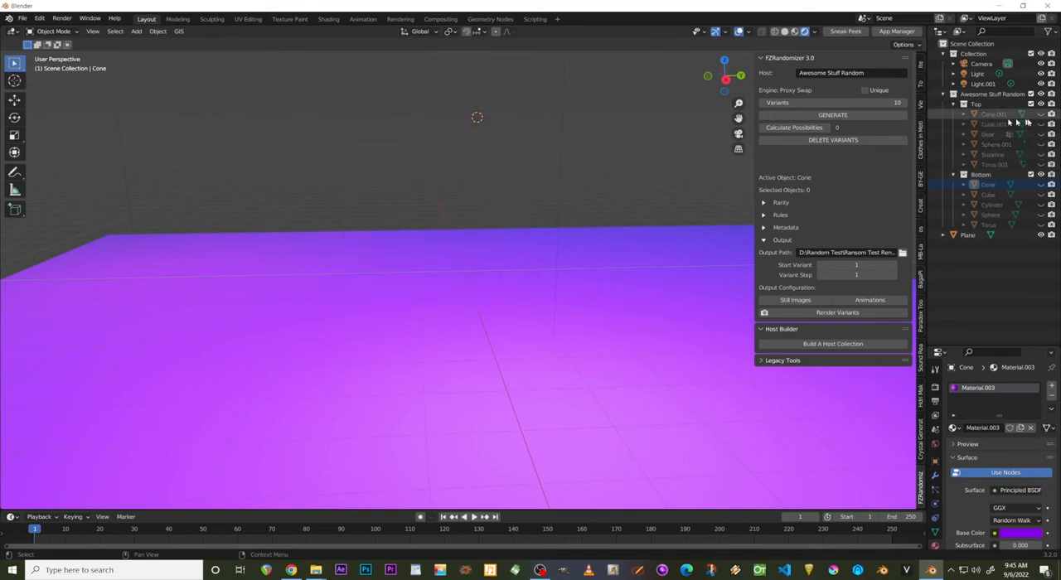
Assign the purple Material.003 to the top Cone, hide it, and briefly show the top Cube to check its color.
click(1040, 115)
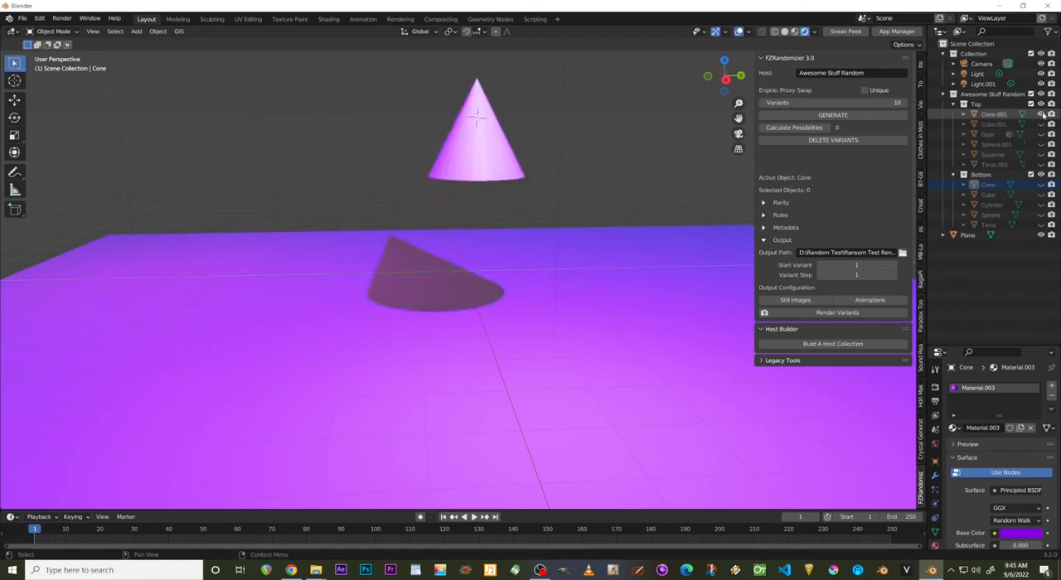
click(997, 115)
click(953, 427)
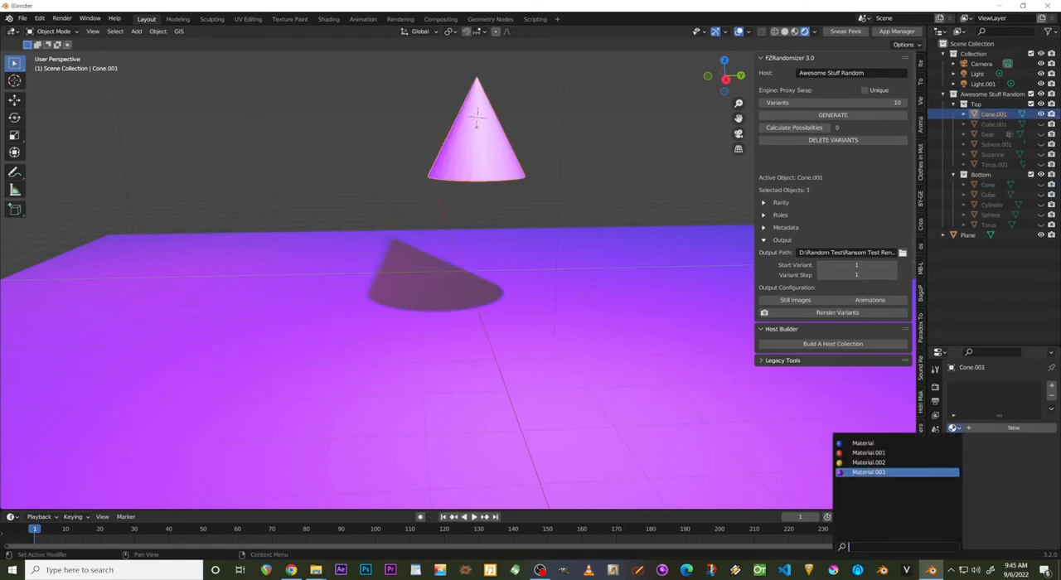
click(868, 472)
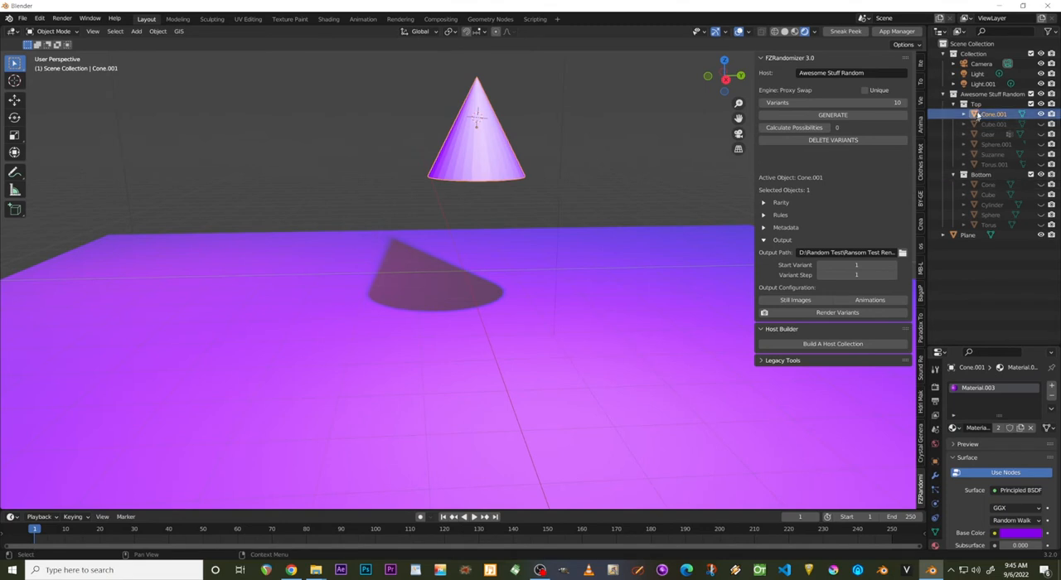
click(1040, 115)
click(1041, 123)
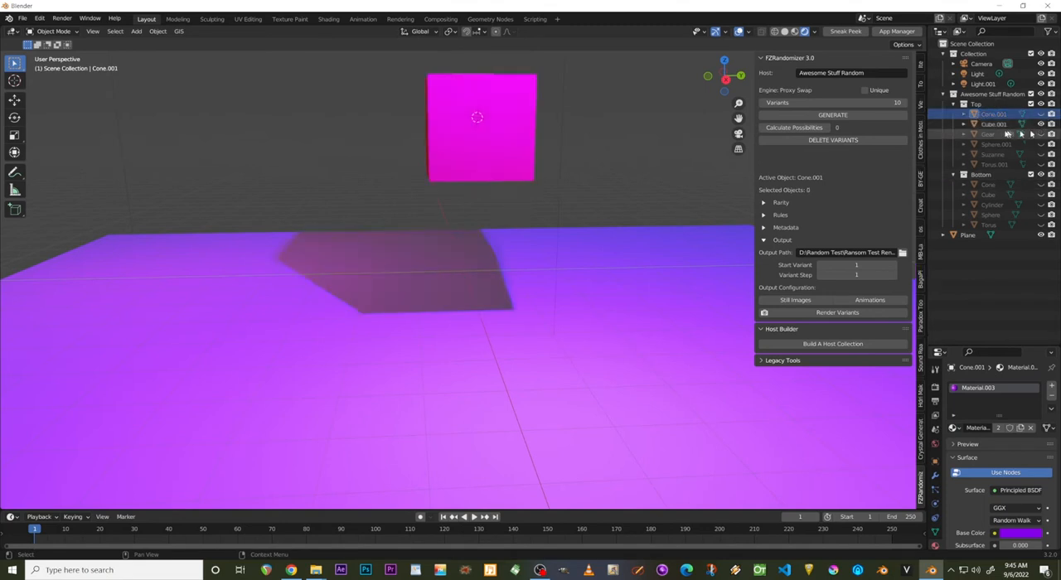
click(1041, 123)
Show the Gear of the Top collection, assign it Material.002, and hide it again.
click(1041, 133)
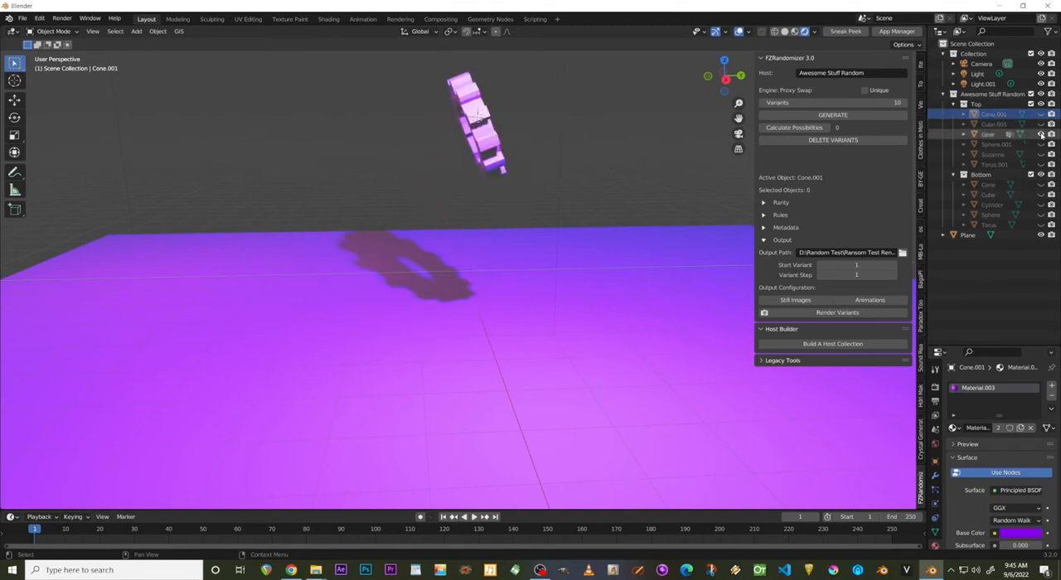
click(999, 135)
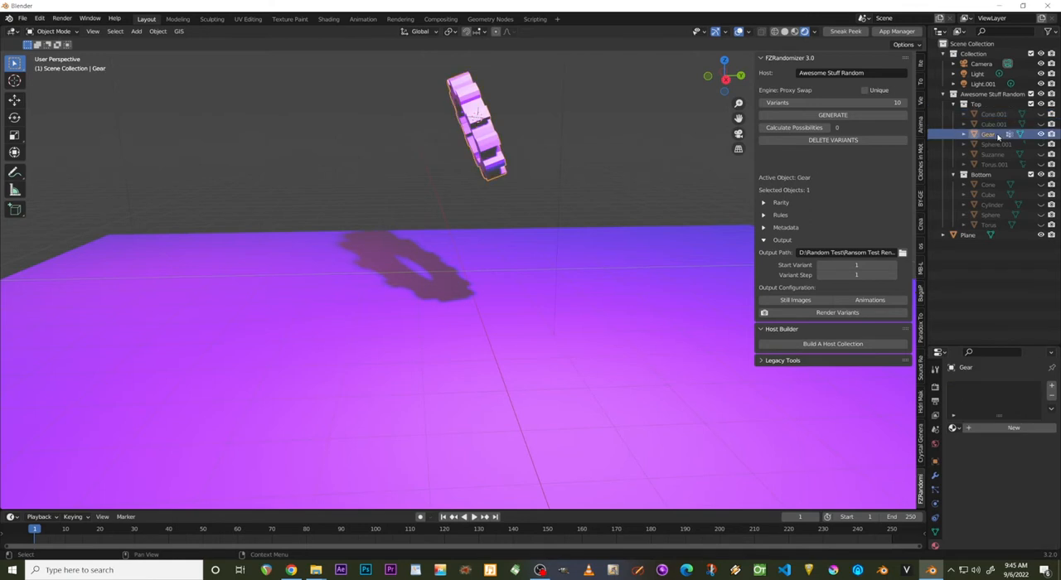
click(1041, 134)
click(1041, 135)
click(999, 134)
click(952, 427)
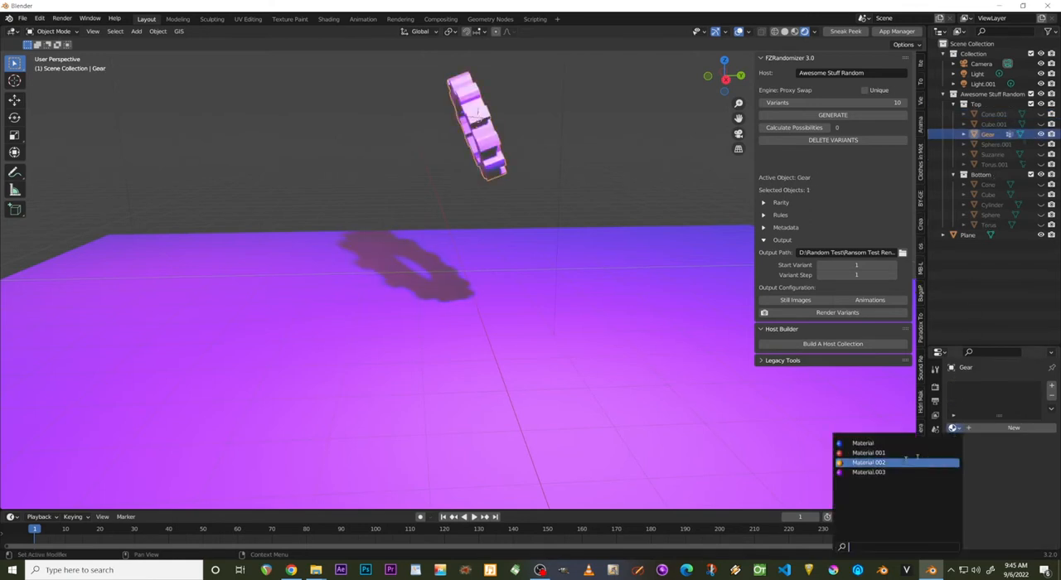
click(867, 462)
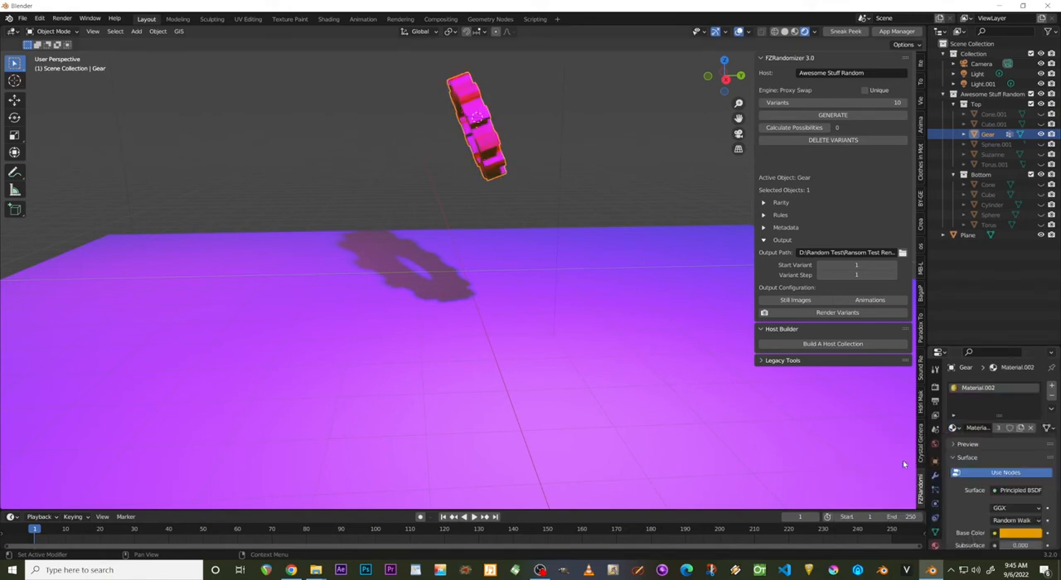
click(1041, 134)
Show the top Sphere, assign it the red Material.001, and hide it again.
click(1041, 144)
click(986, 146)
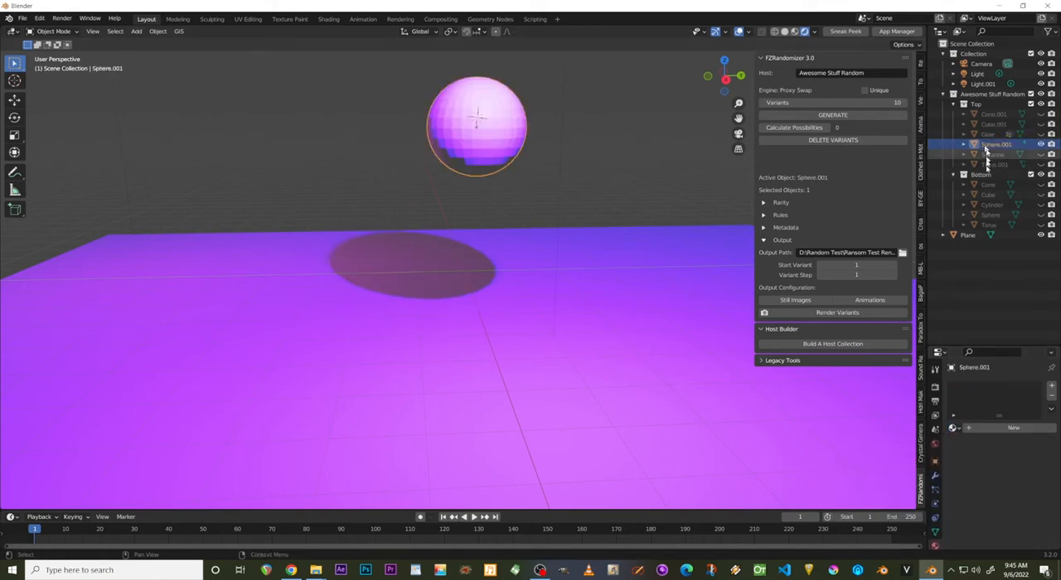
click(952, 427)
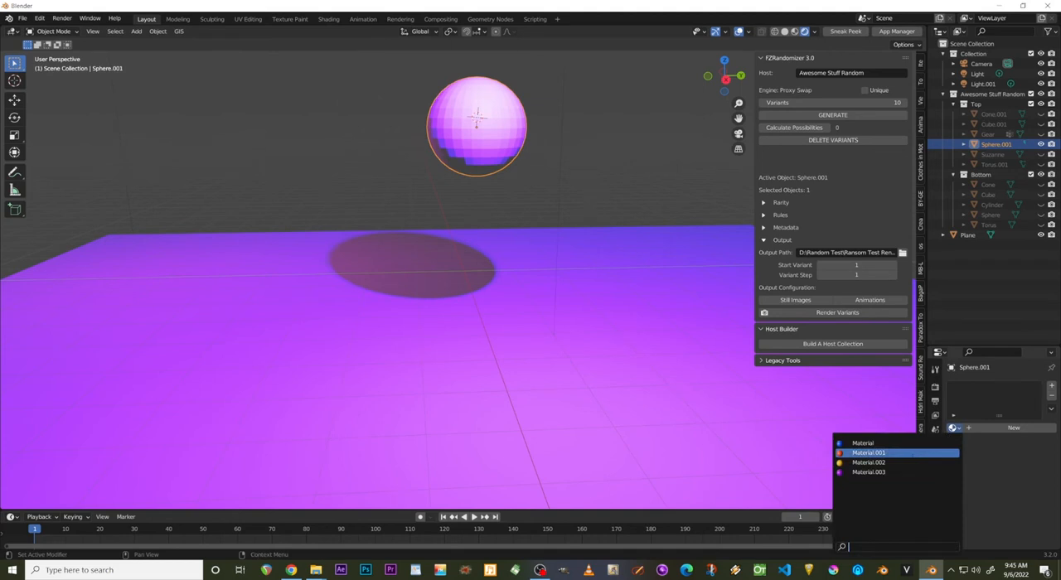
click(868, 452)
click(1040, 144)
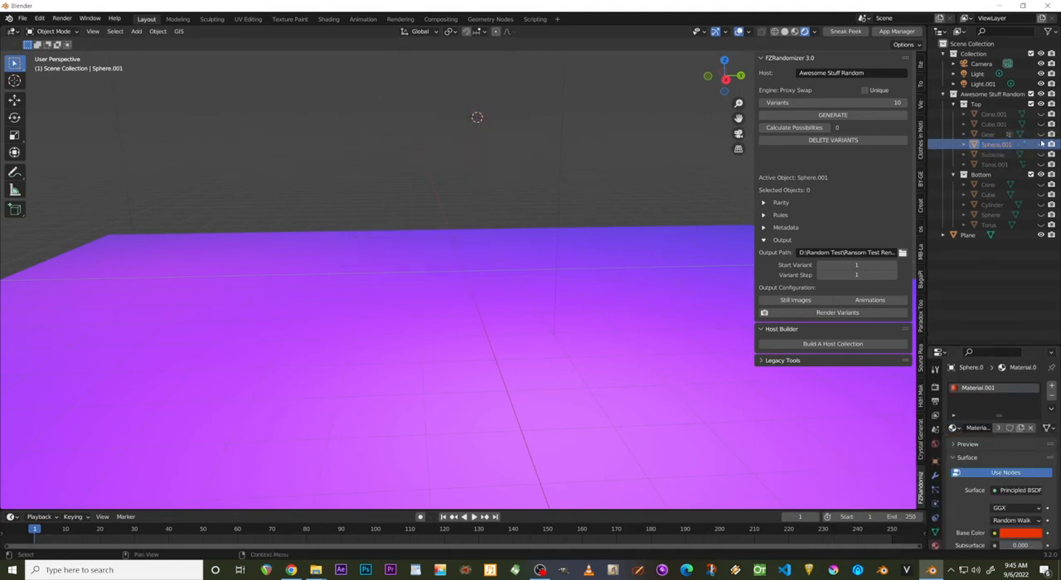
Assign the purple Material.003 to Suzanne and show it in the viewport to check the color.
click(994, 155)
click(953, 428)
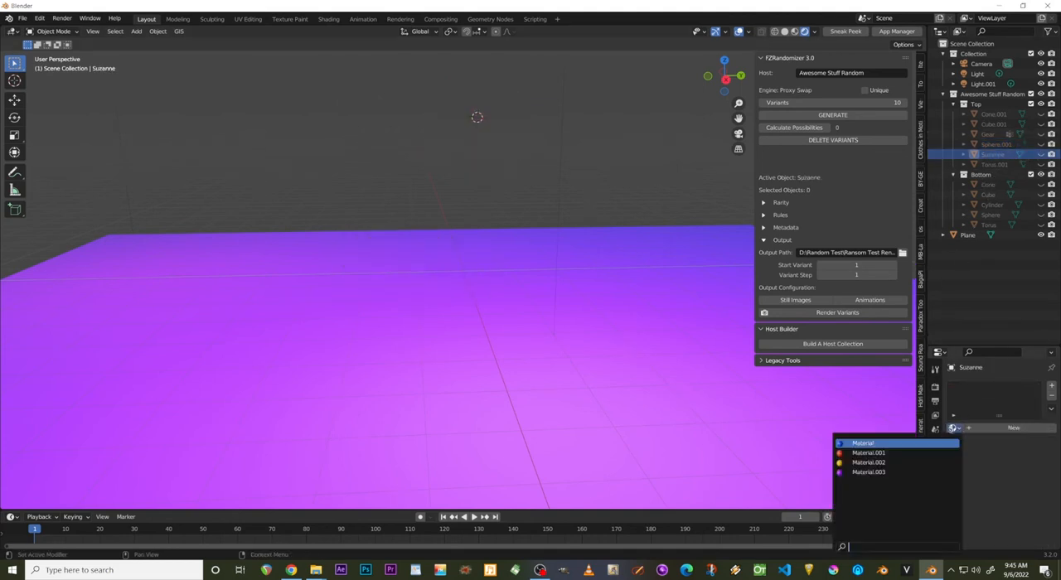
click(922, 472)
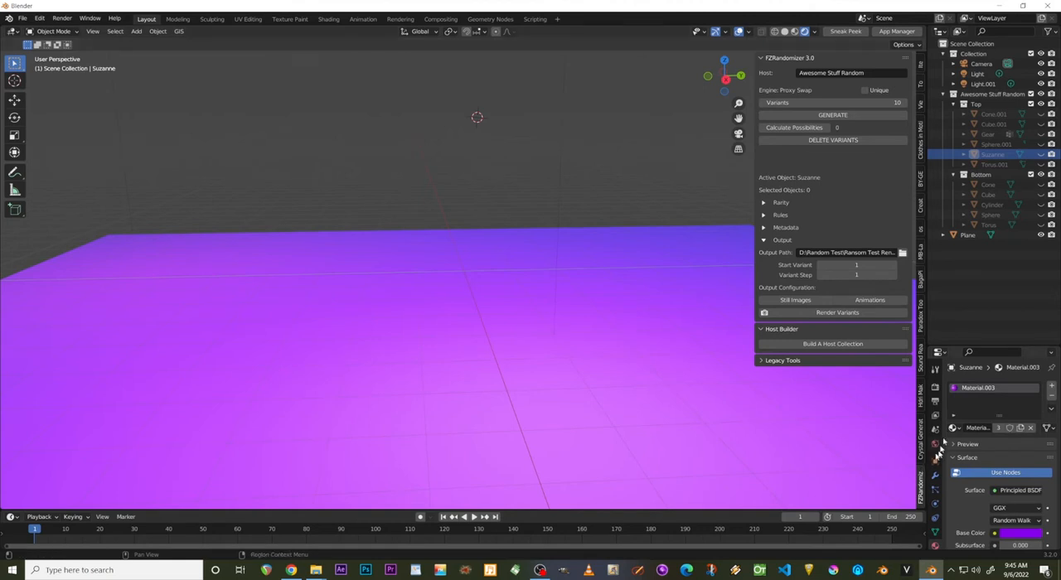
click(1040, 155)
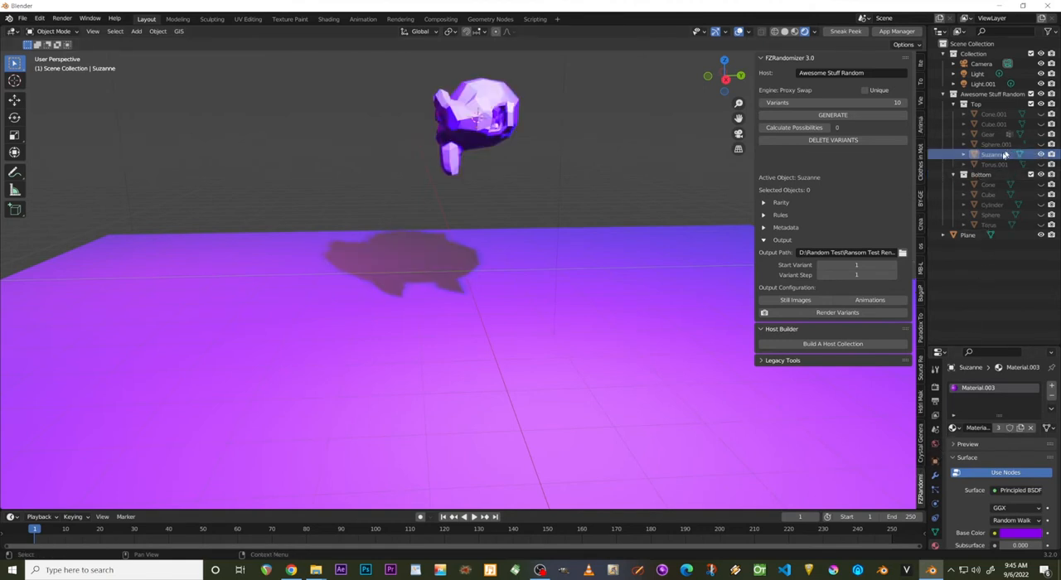
click(1004, 156)
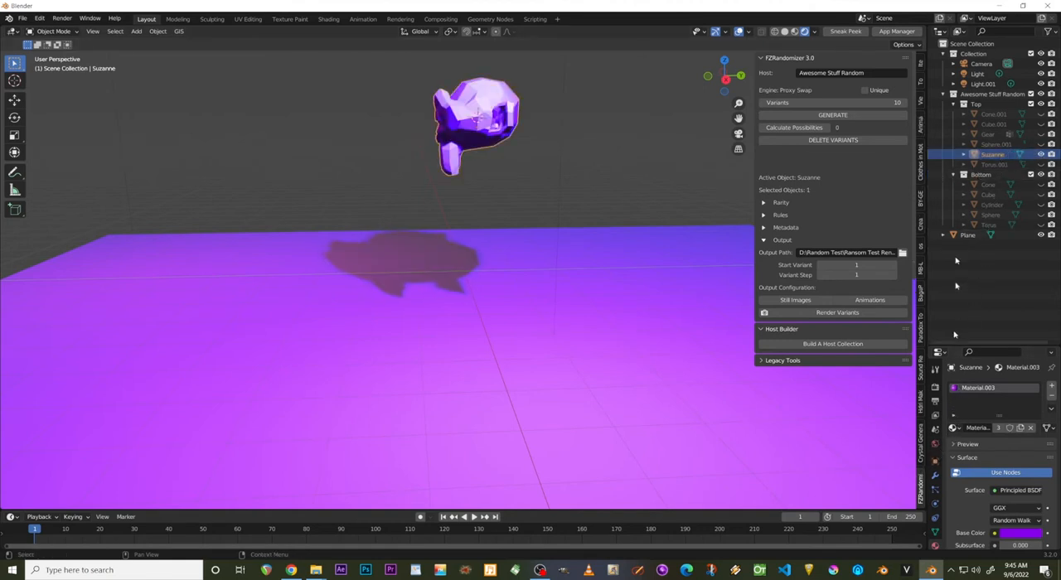
Show the top Torus to check its material, and hide Suzanne.
click(994, 165)
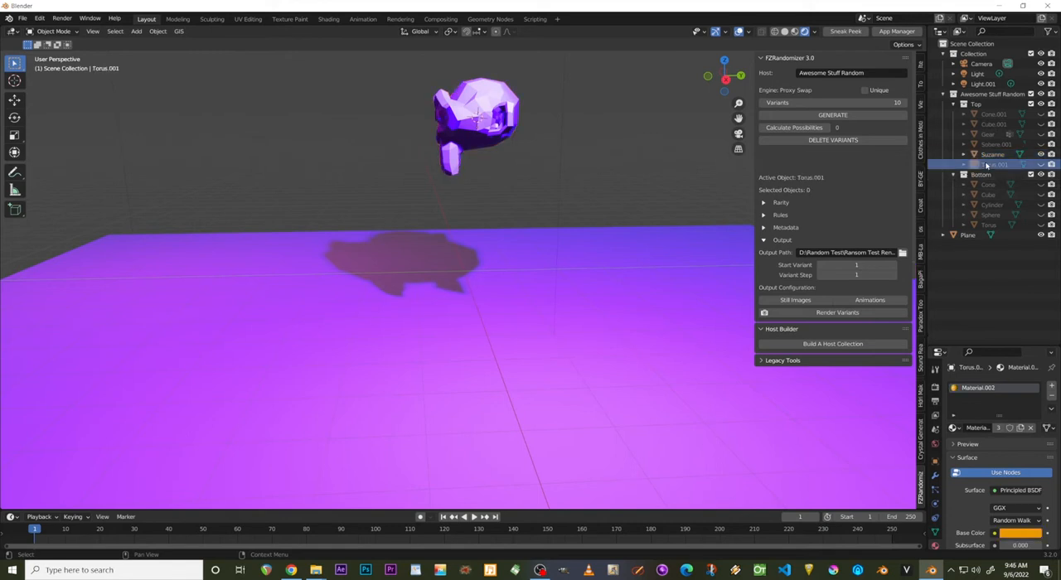
click(1041, 164)
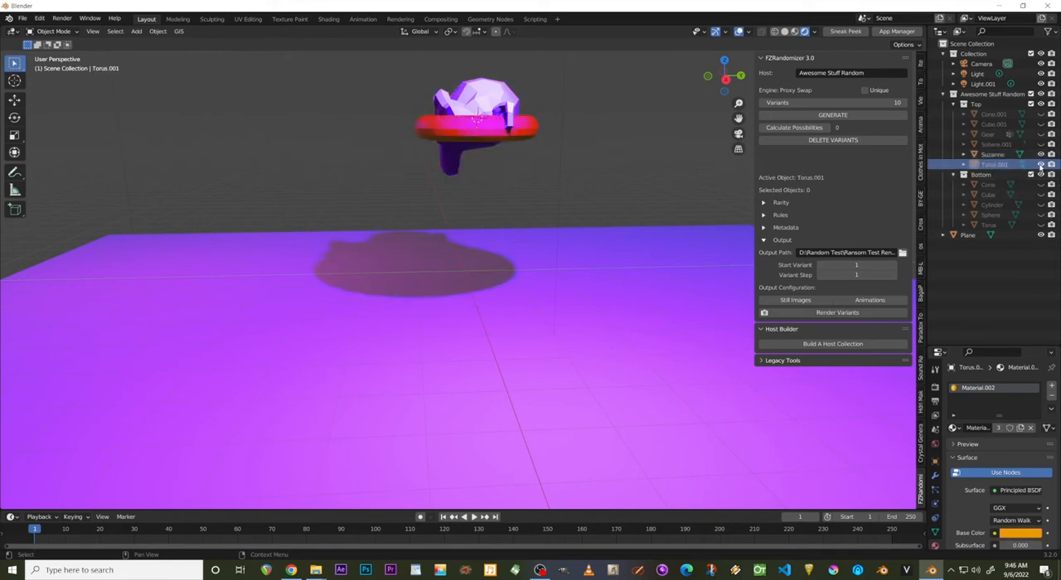
click(1041, 154)
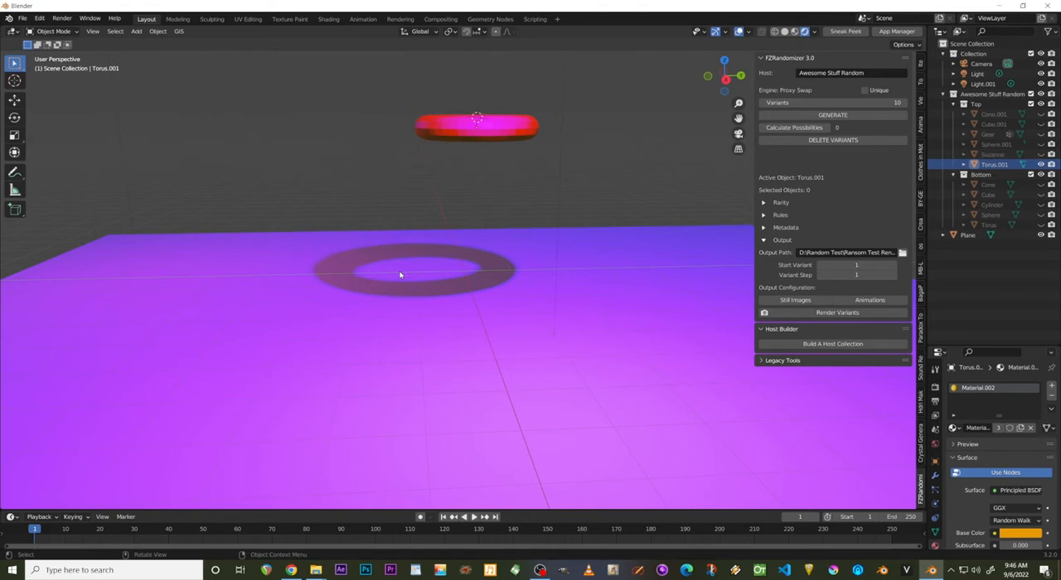
Switch to the camera view with the whole frame visible, and hide the top Torus.
key(KP_0)
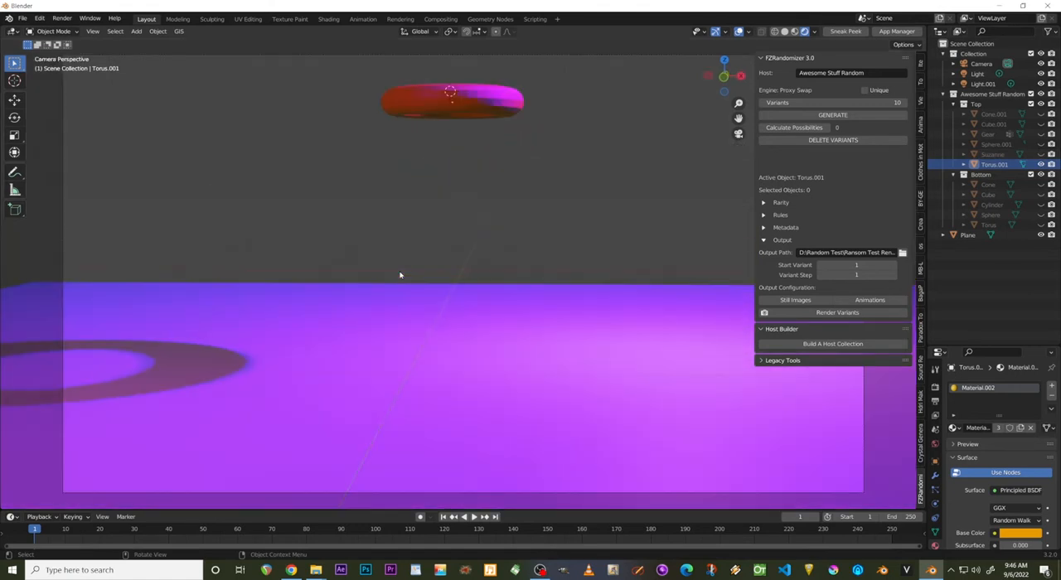
scroll(399, 274, down, 3)
scroll(431, 262, up, 2)
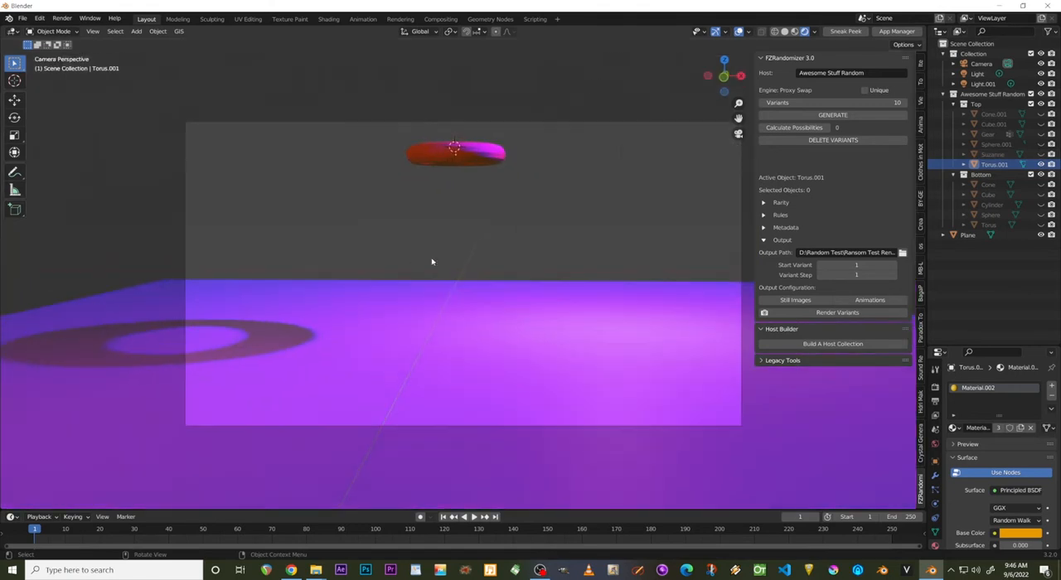
click(1041, 165)
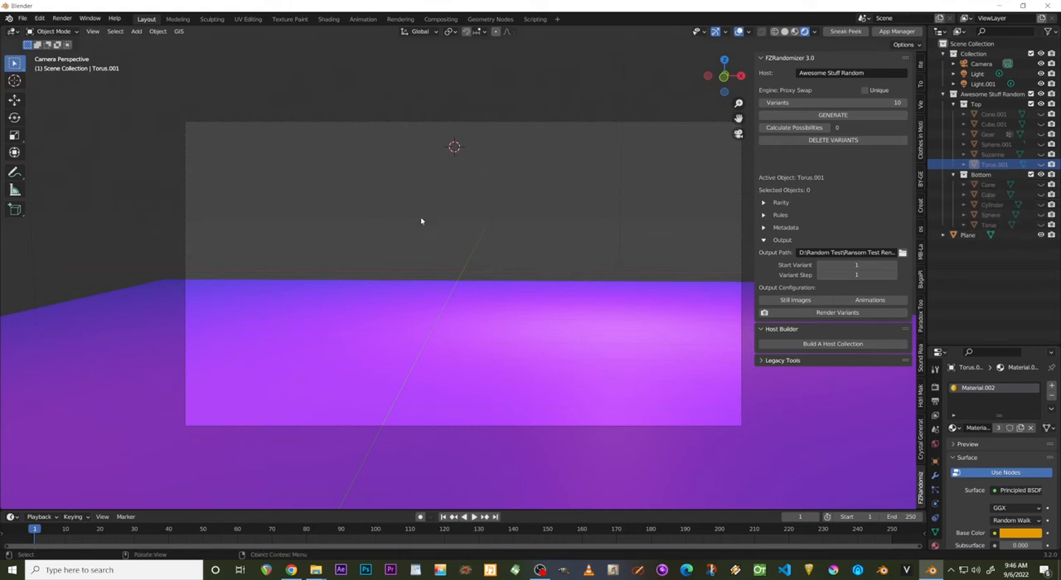
Render a test image of the current frame, inspect it, and close the render result.
key(F12)
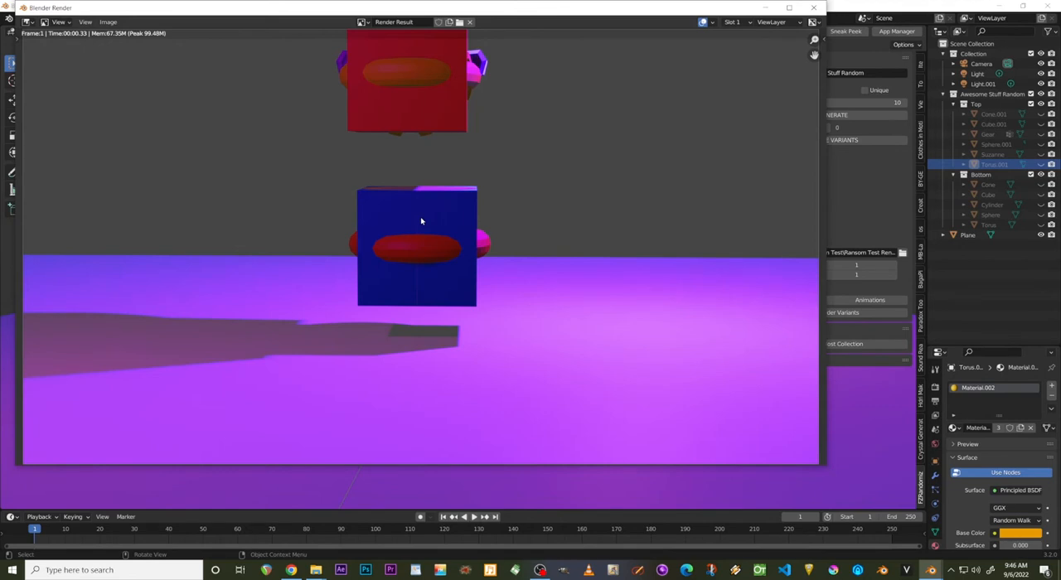
scroll(499, 207, down, 3)
scroll(500, 209, up, 2)
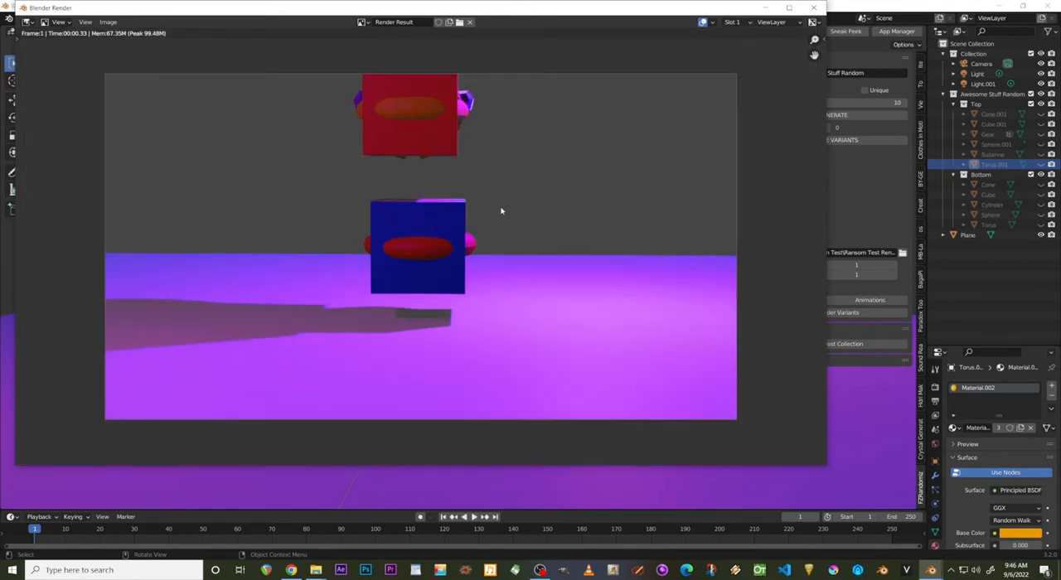
click(813, 8)
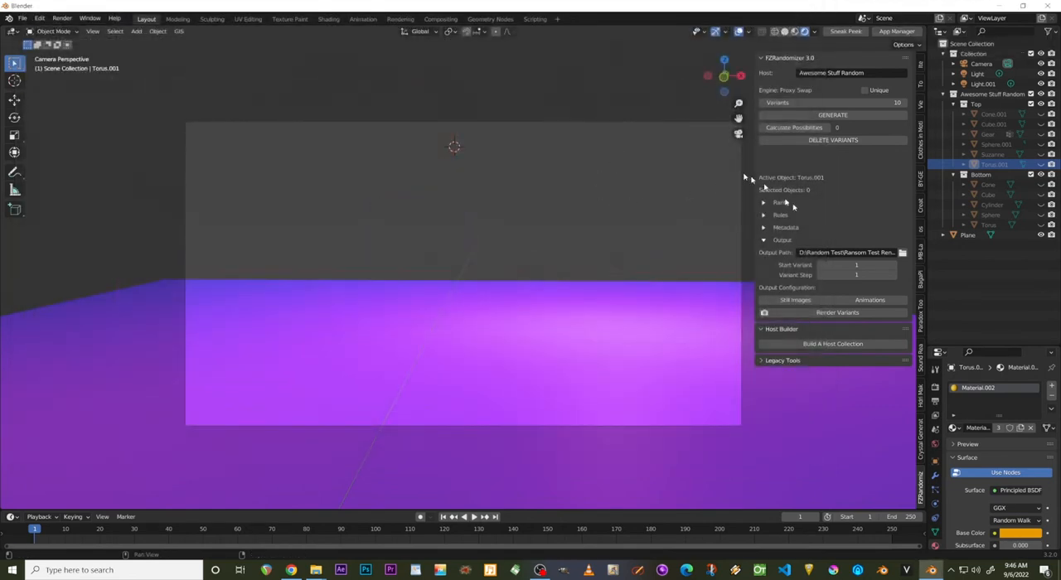
Generate 10 variants from the Awesome Stuff Random host.
click(802, 115)
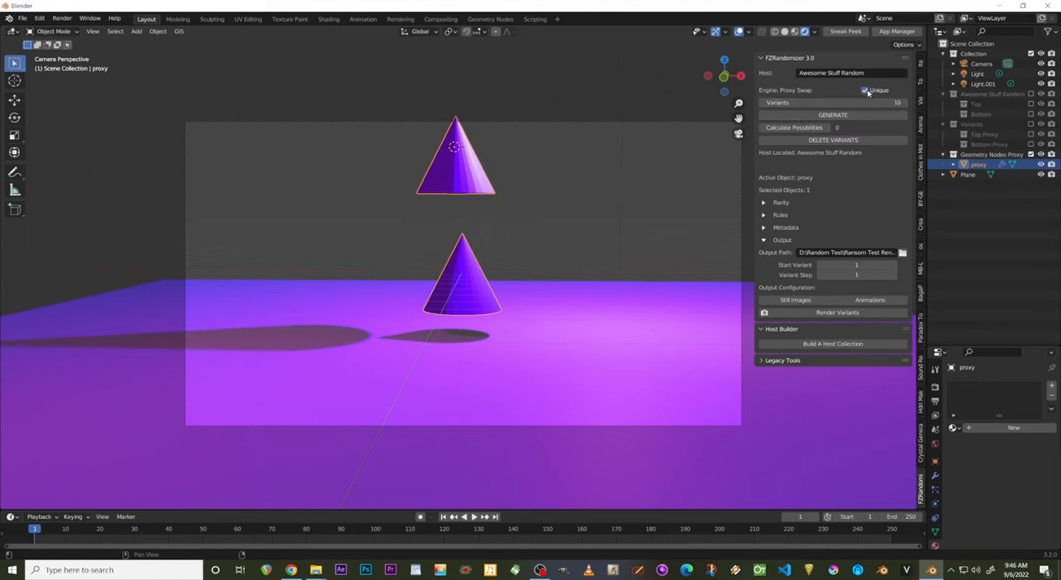
Enable Unique variants for the Awesome Stuff Random host and calculate its possible combinations.
click(865, 89)
click(862, 101)
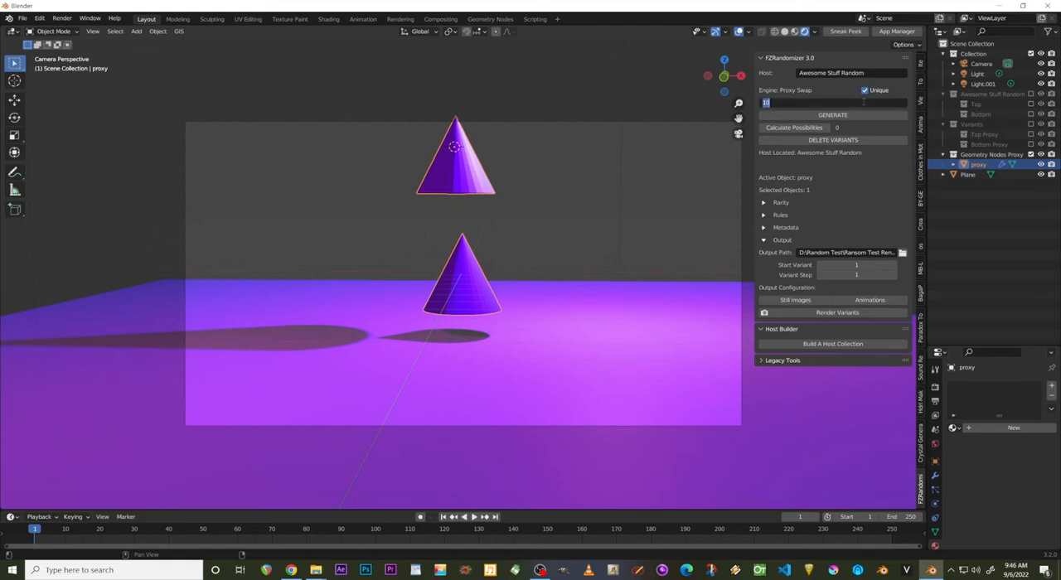
click(850, 158)
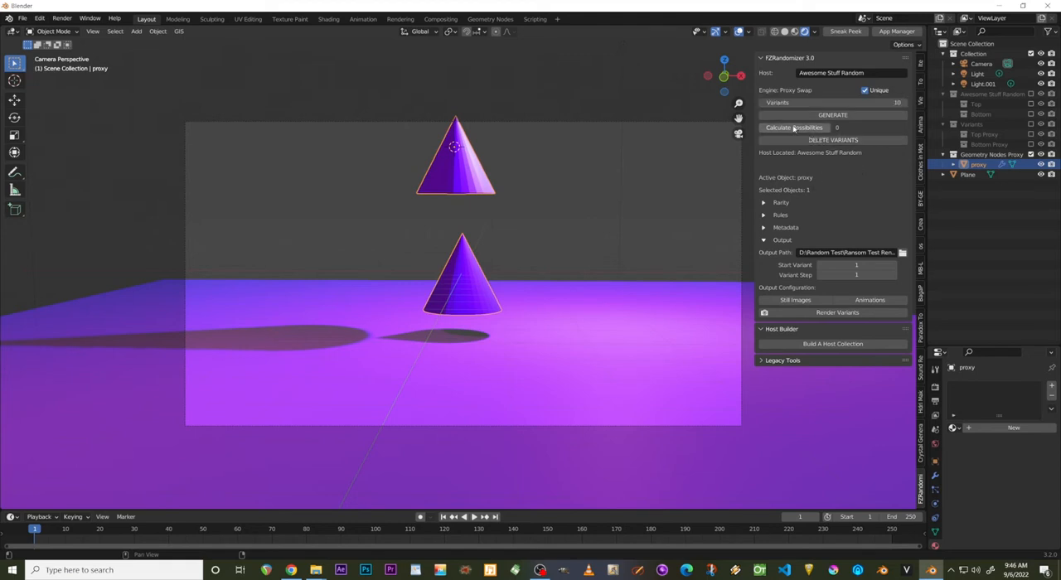
click(793, 128)
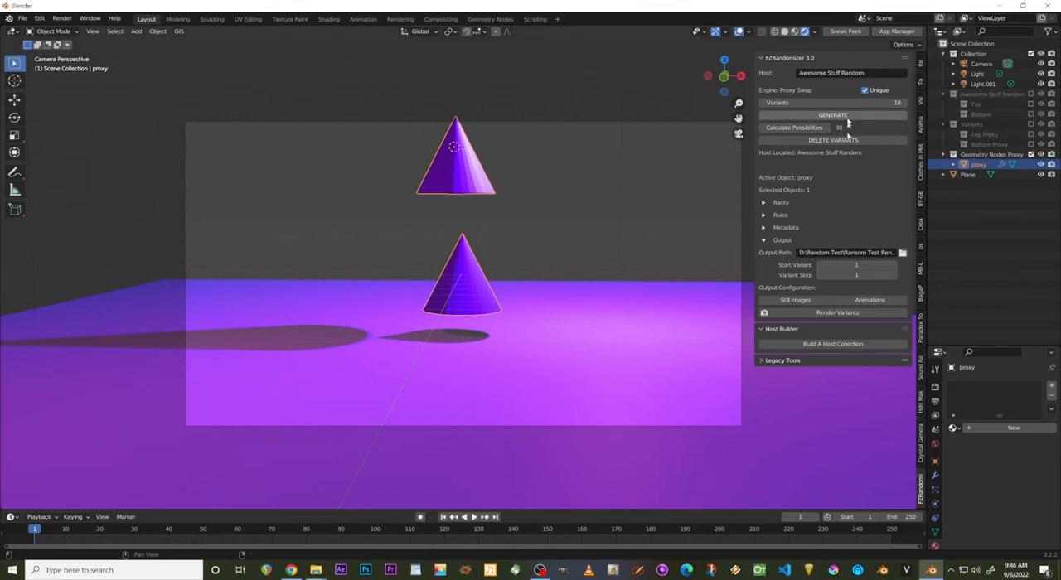
Delete the generated variants and select the top cube to make the host active again.
click(849, 140)
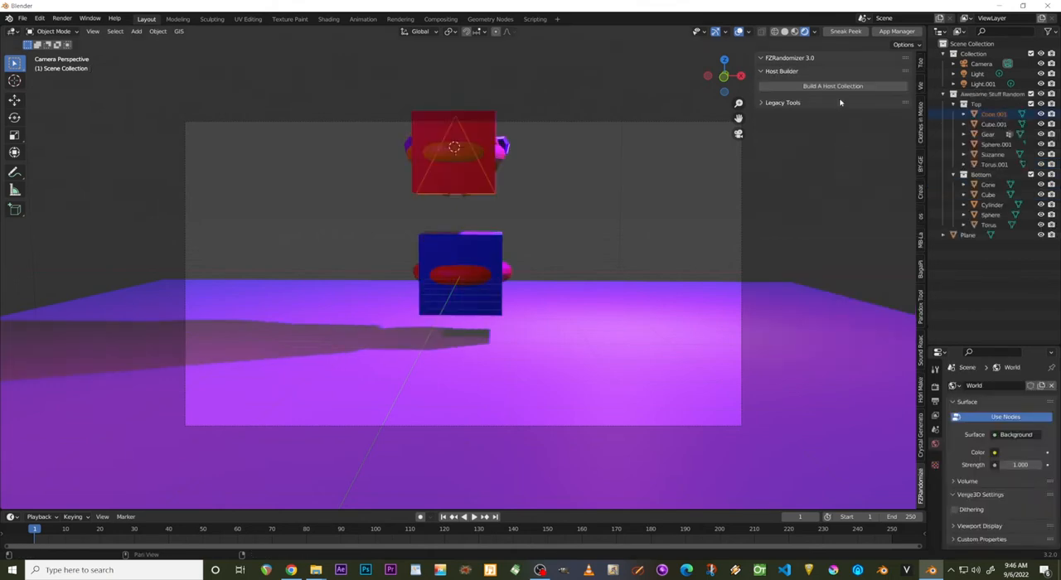
click(479, 135)
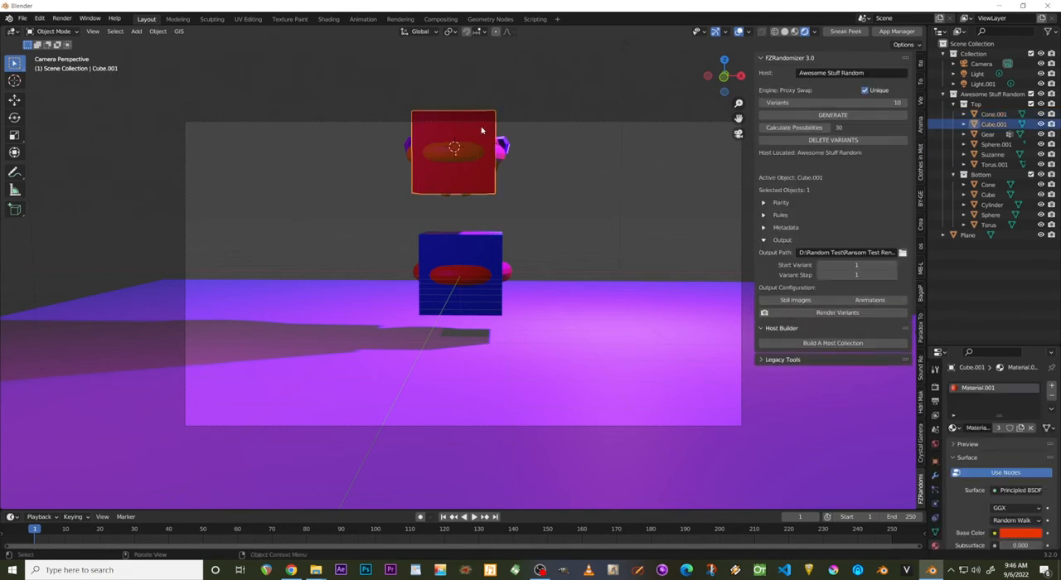
click(560, 93)
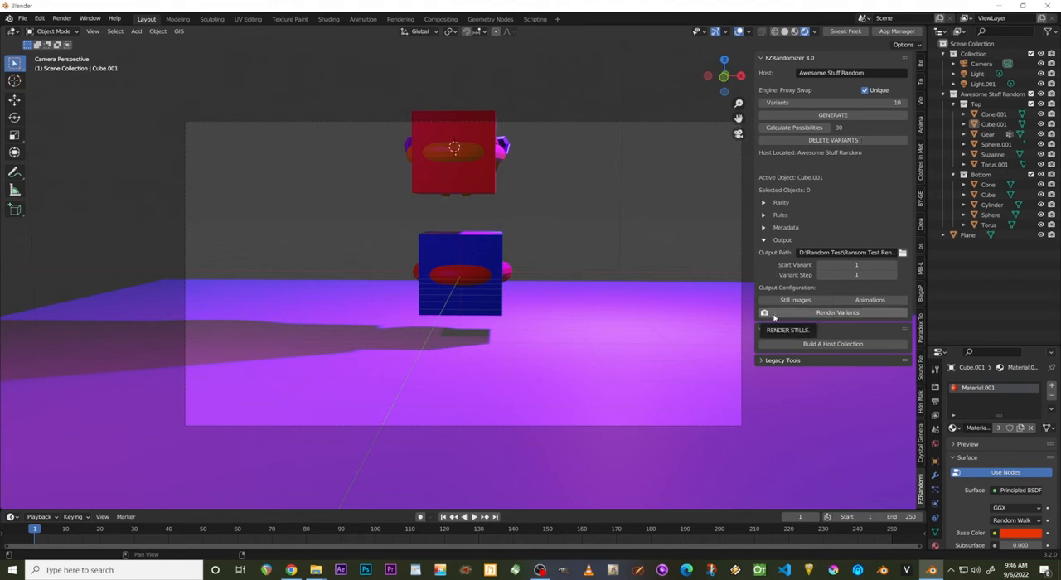
click(482, 130)
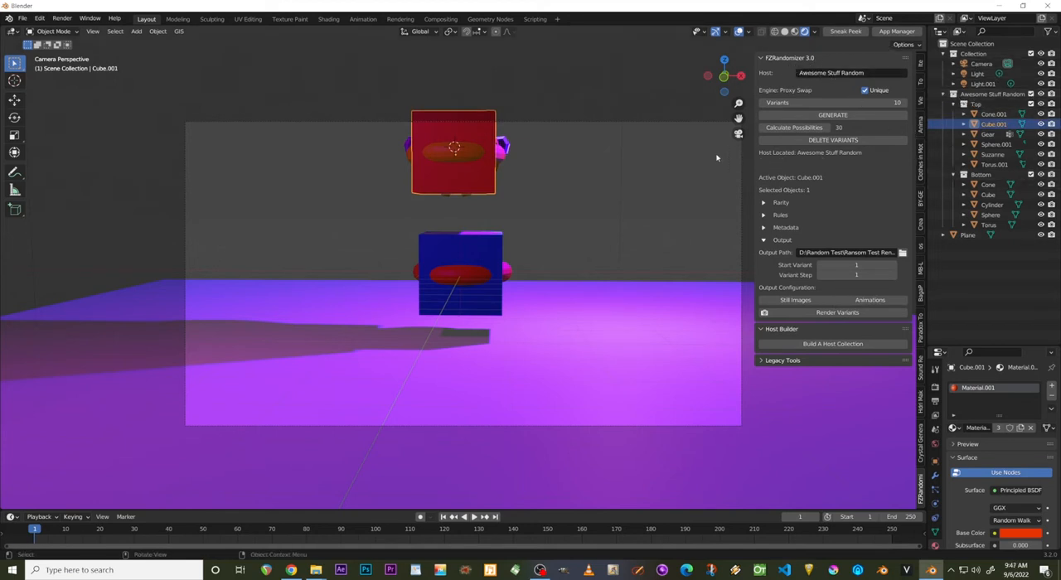
Generate 10 unique variants as a trial, delete them, and reselect the top cube.
click(832, 116)
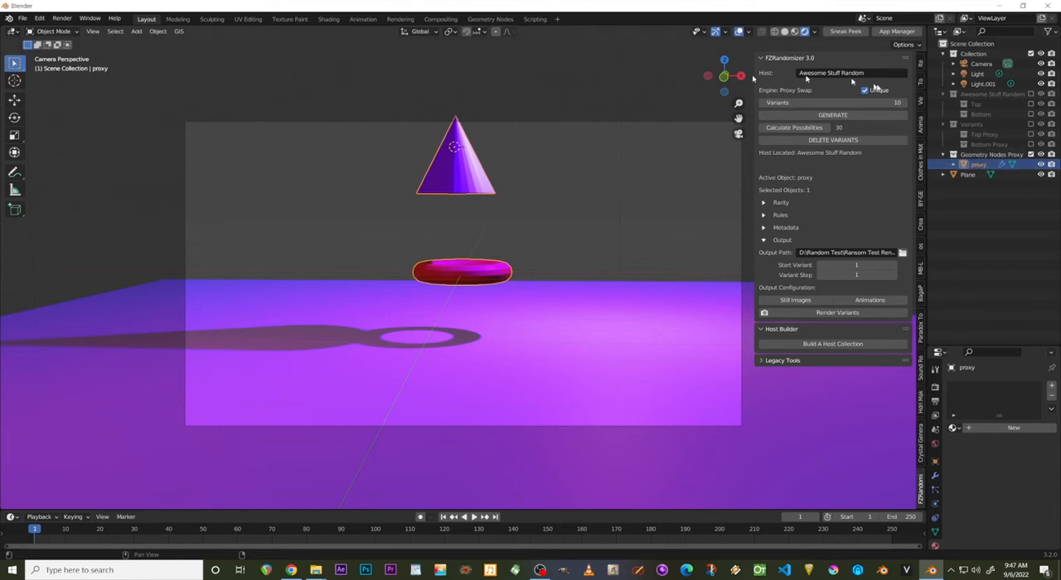
click(833, 141)
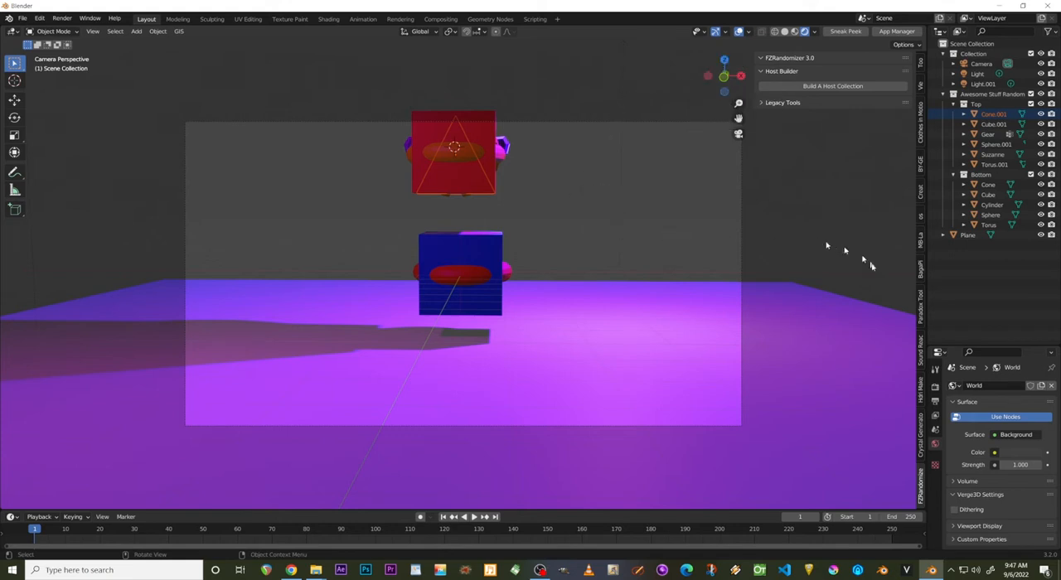
click(583, 69)
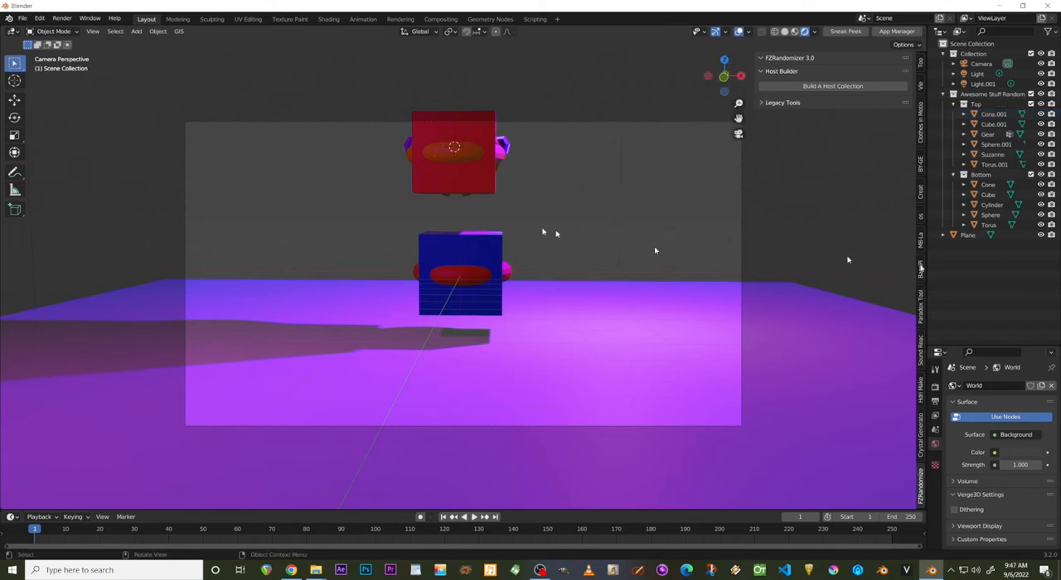
click(477, 141)
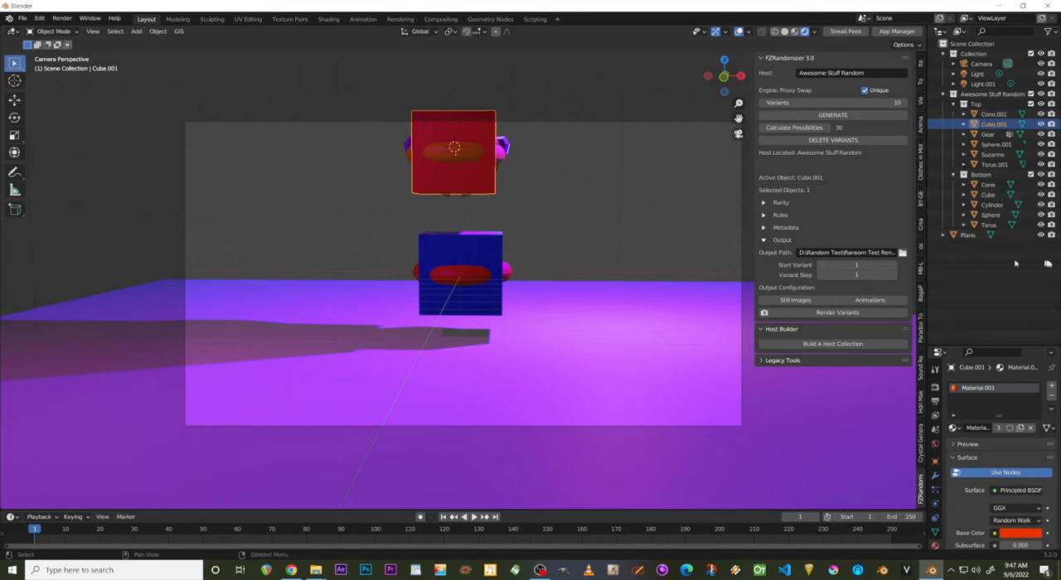
Recalculate the possible combinations, set the variant count to 20, and generate the unique variants.
click(818, 129)
click(855, 102)
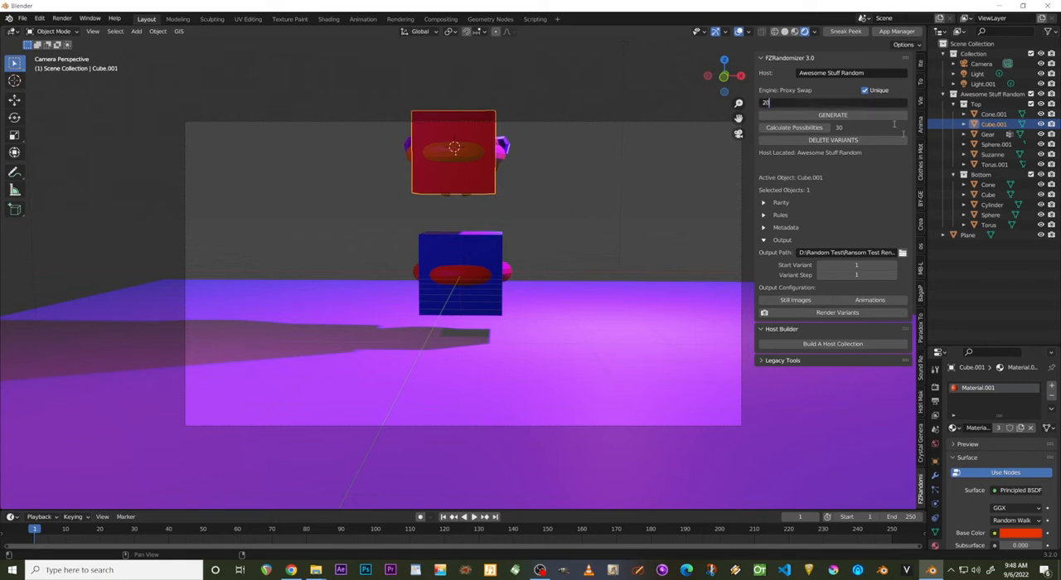
key(Return)
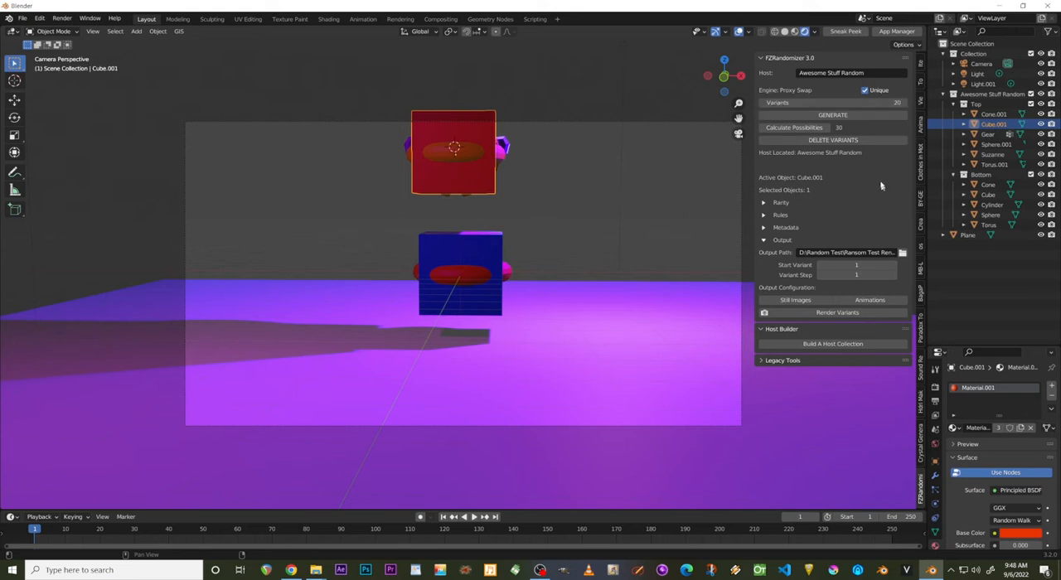
click(831, 117)
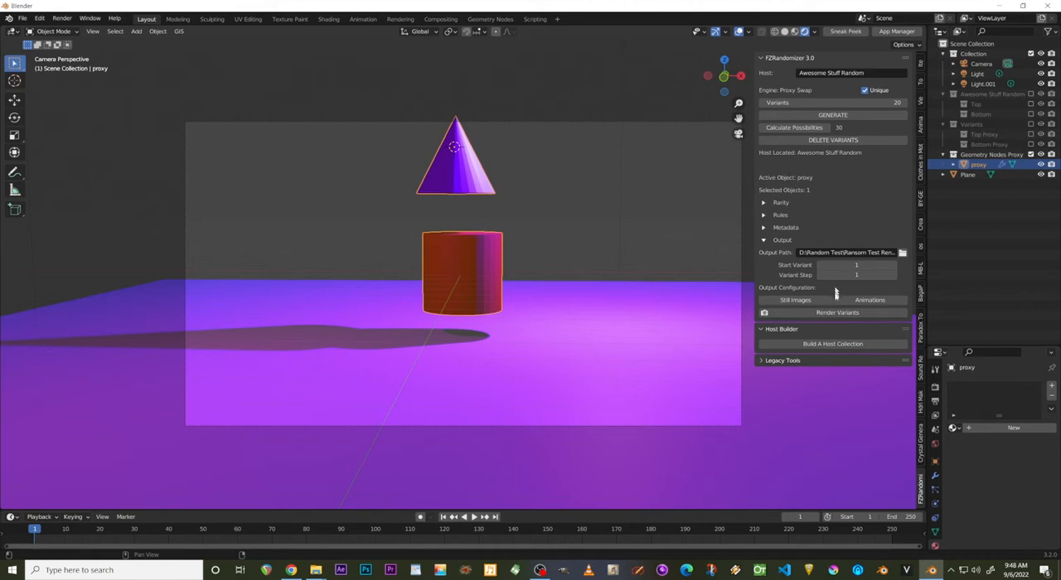
Set the variant output configuration to still images and inspect the proxy object's modifiers in the Outliner.
click(788, 301)
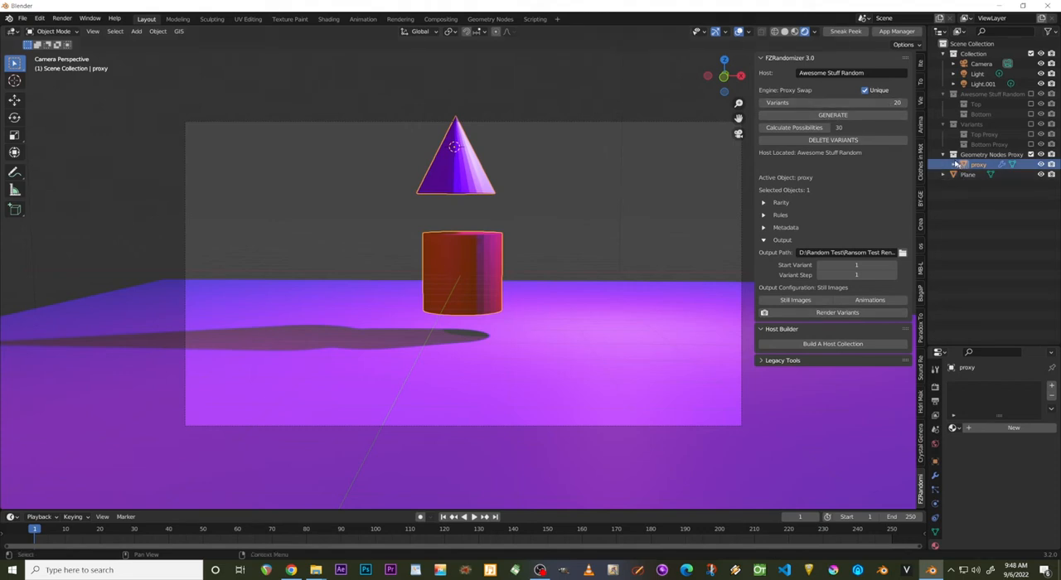
click(954, 164)
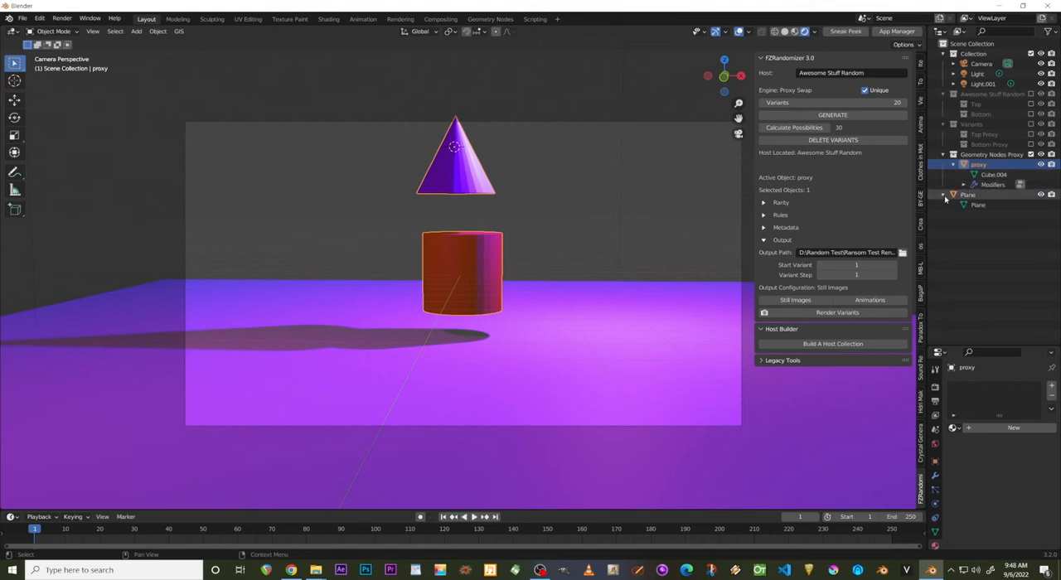
click(962, 185)
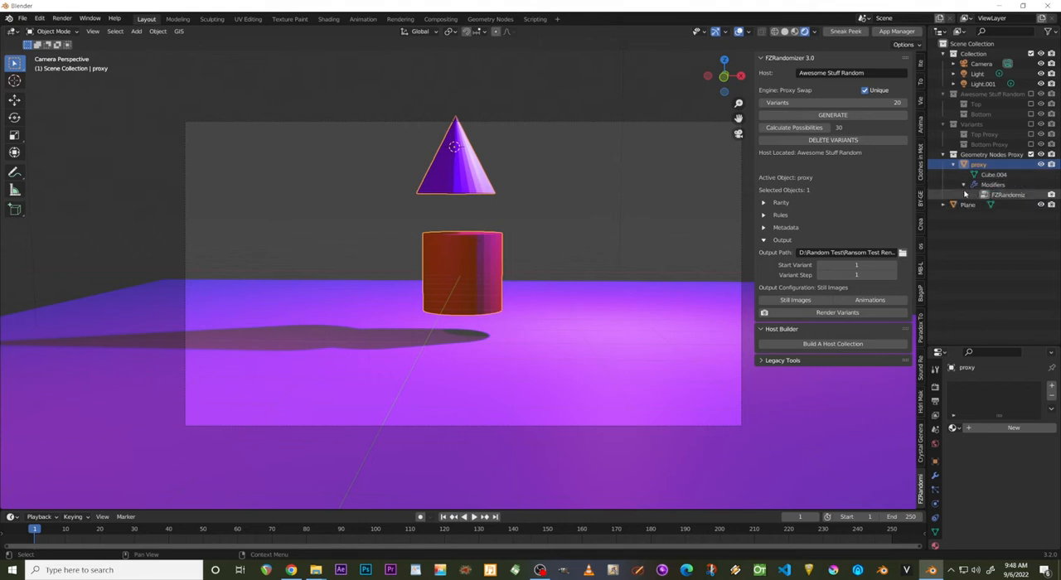
click(962, 185)
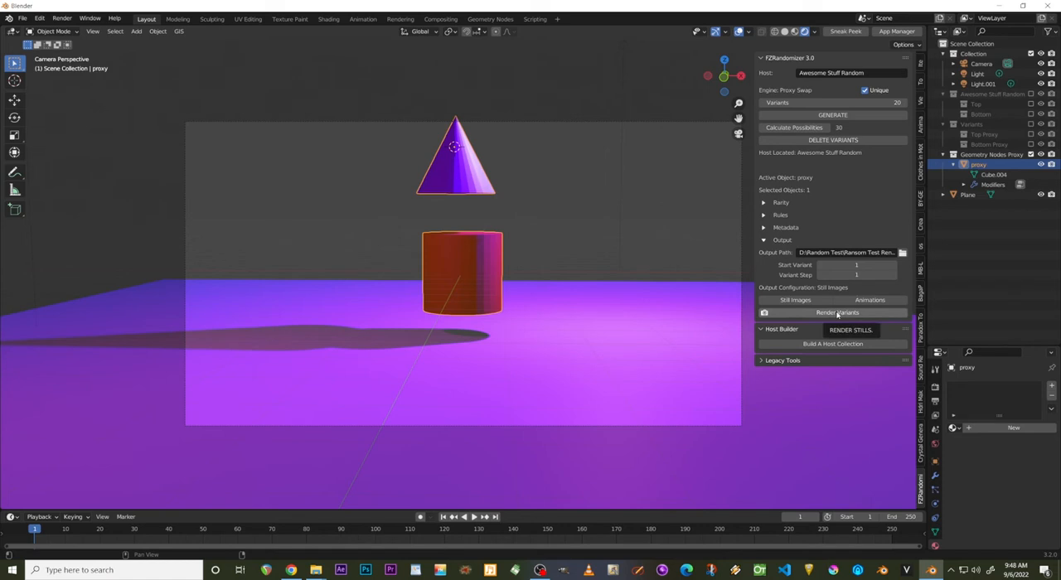
Review the scene's output and render engine settings, and render the variants.
click(935, 401)
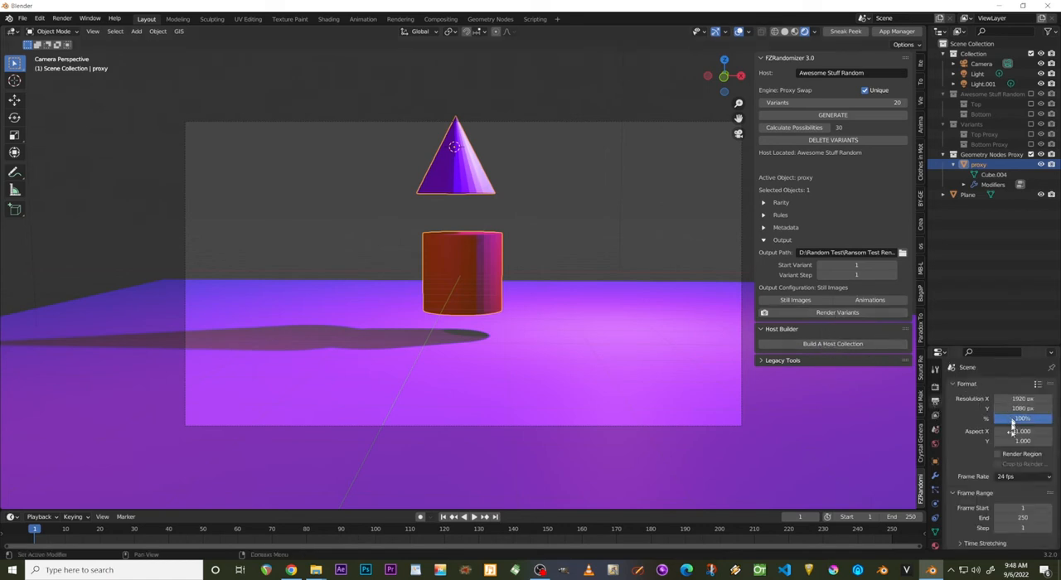
scroll(986, 464, down, 4)
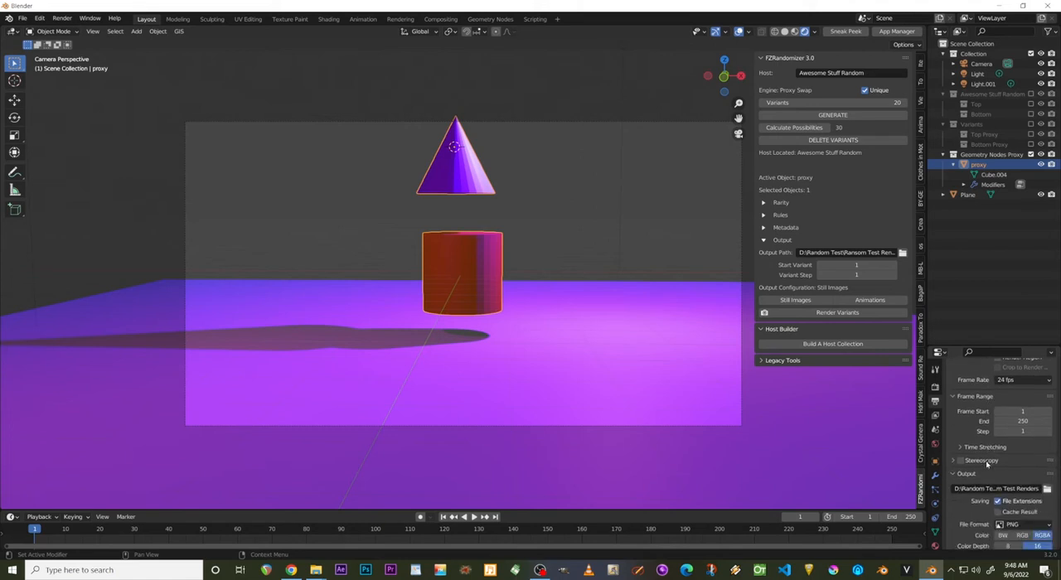
scroll(986, 464, up, 4)
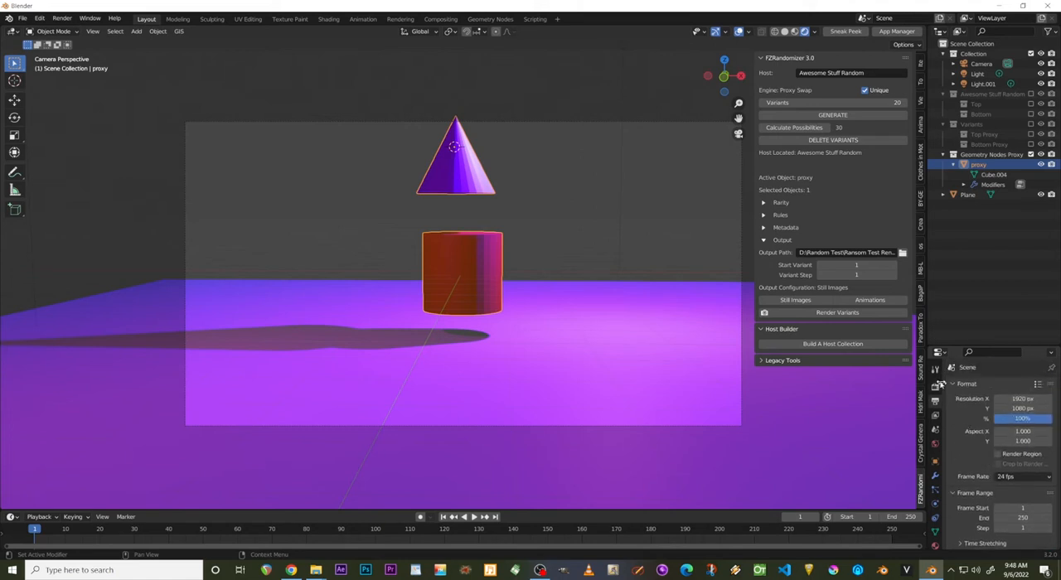
click(934, 387)
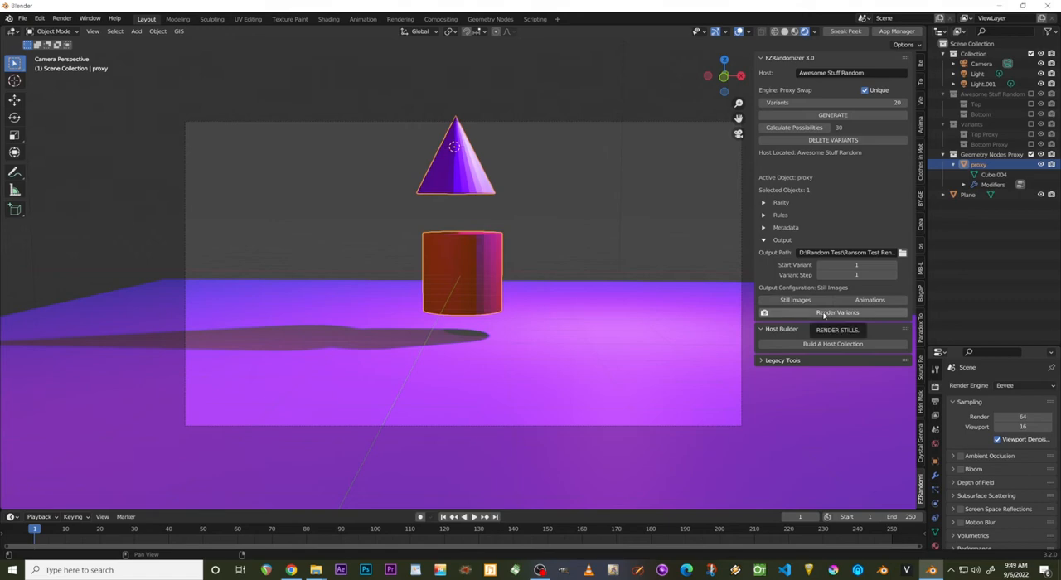
click(823, 313)
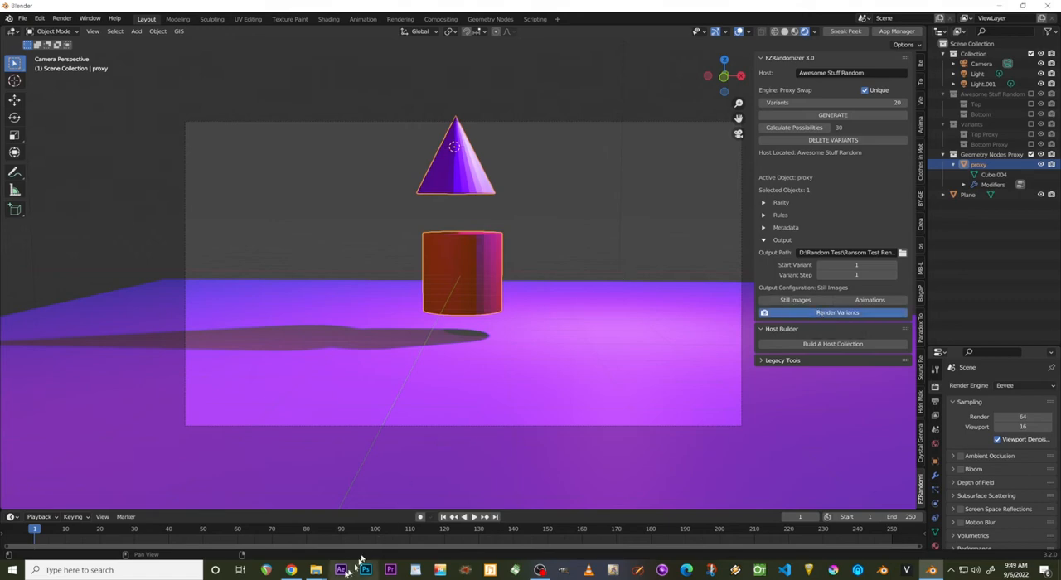
Switch to File Explorer and open the Random Test folder on the TOSHIBA EXT (D:) drive in a maximized window.
mouse_move(318, 576)
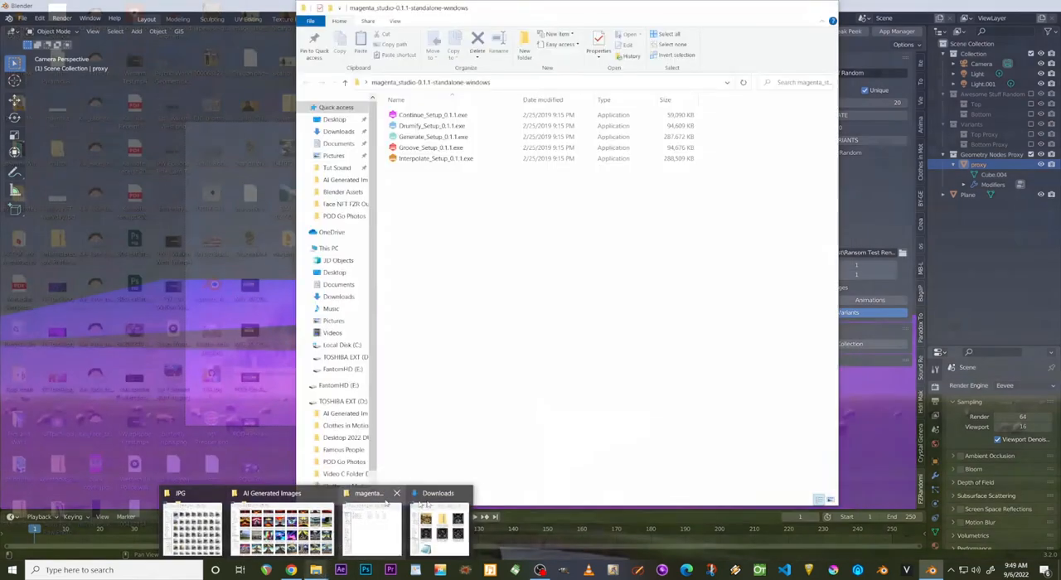
mouse_move(432, 503)
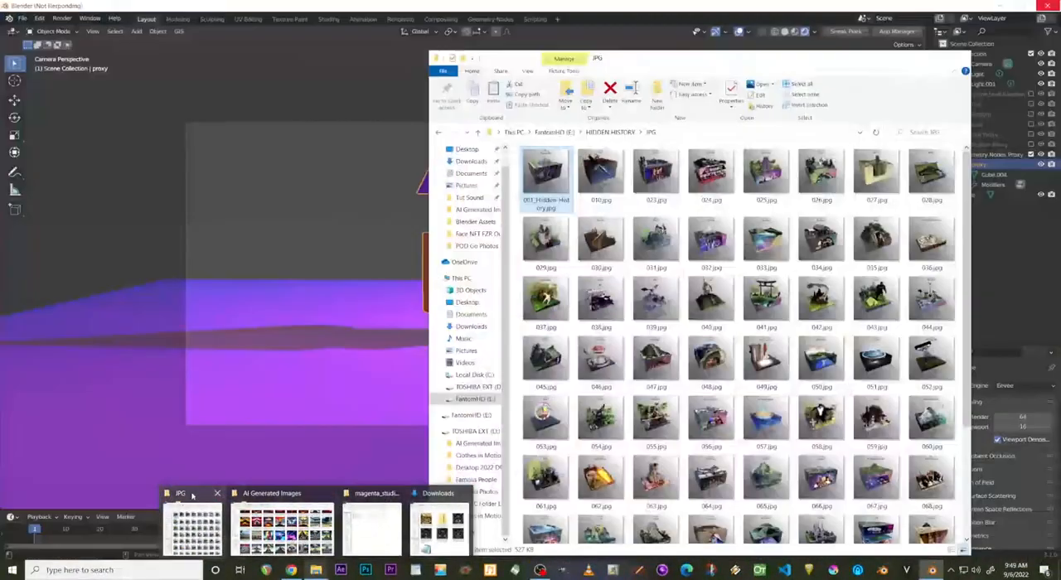
click(193, 524)
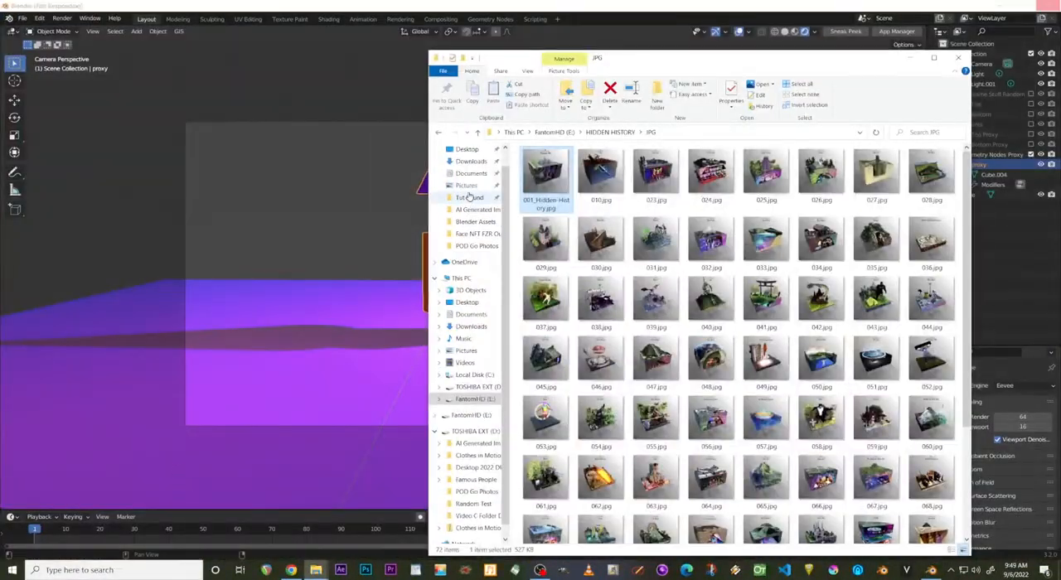
click(477, 387)
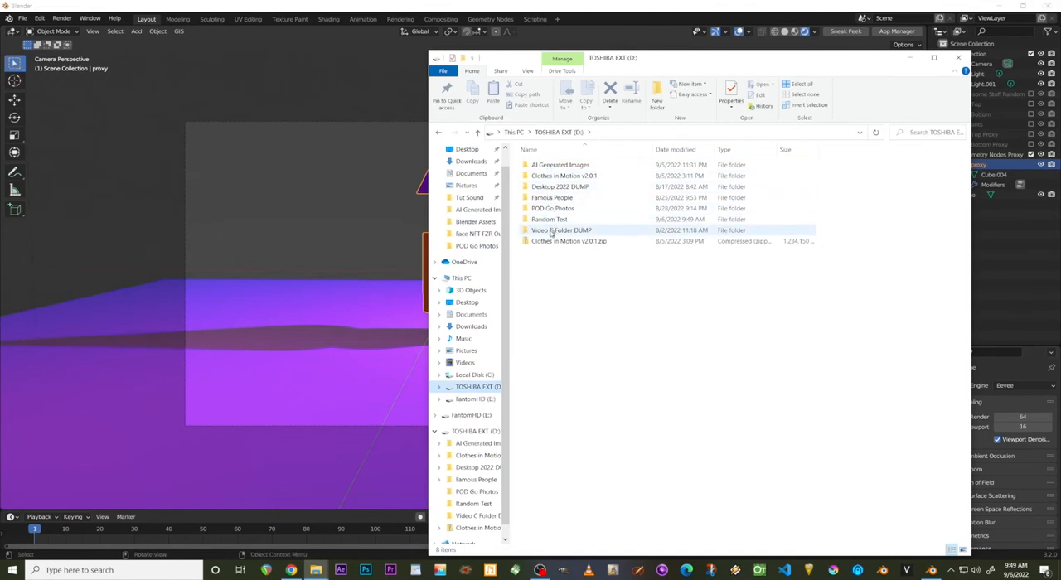
double_click(549, 219)
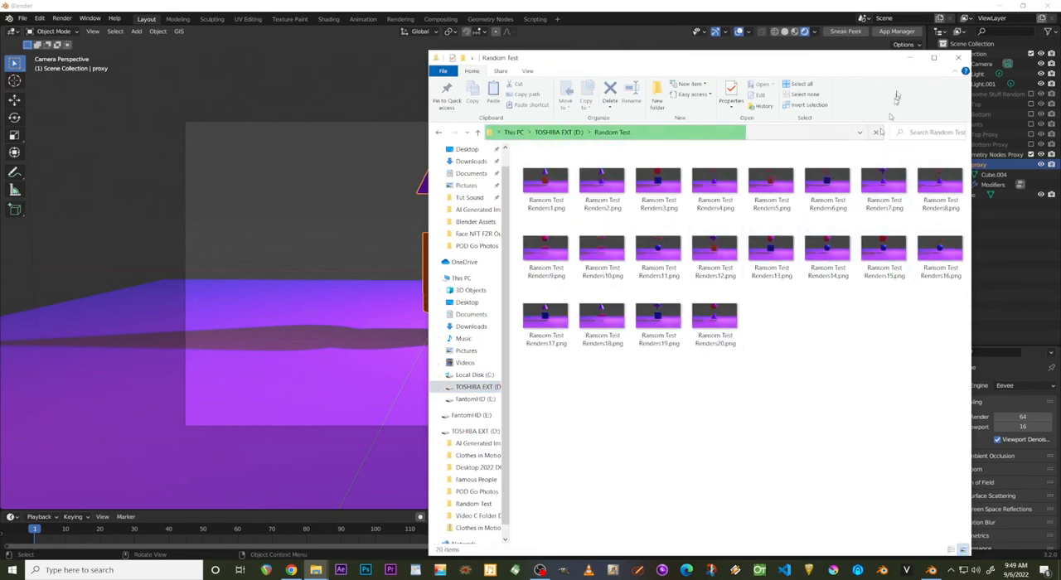
click(936, 59)
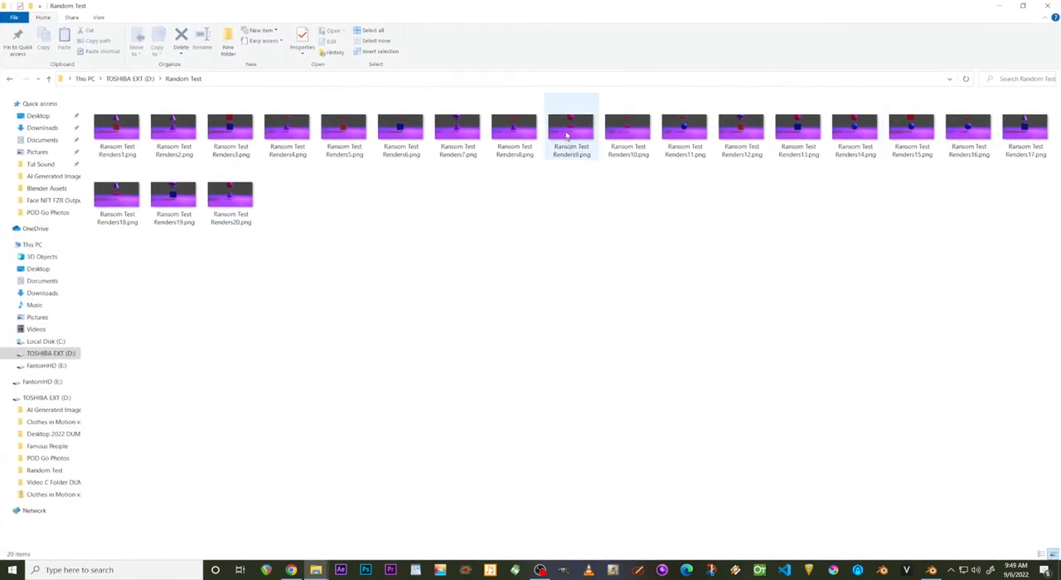
Preview Ransom Test Renders9.png in the image viewer and close it.
double_click(572, 153)
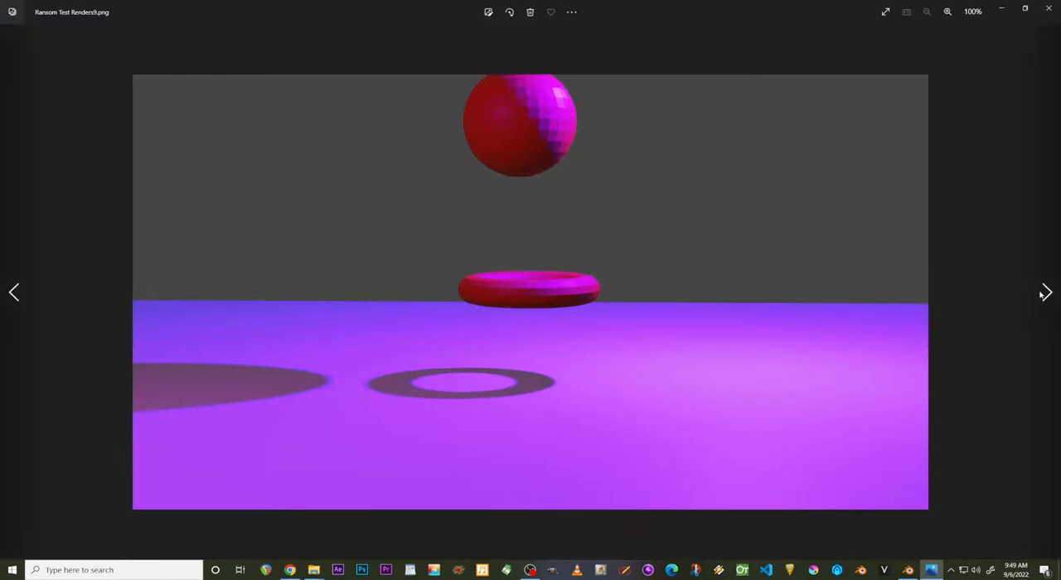
click(1043, 292)
click(1048, 9)
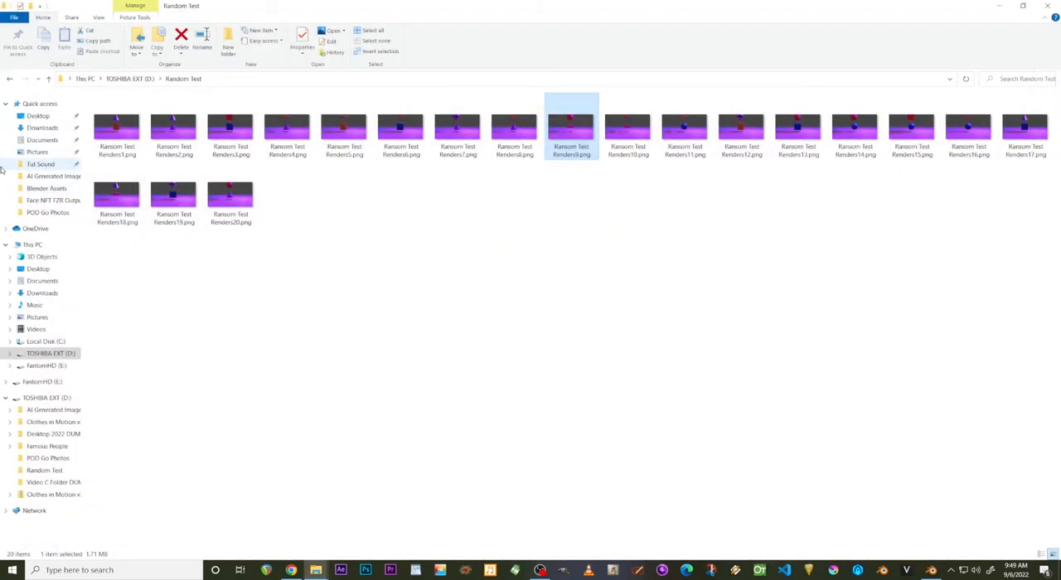
Open Ransom Test Renders1.png and page forward through the rendered variants to check each combination.
double_click(103, 131)
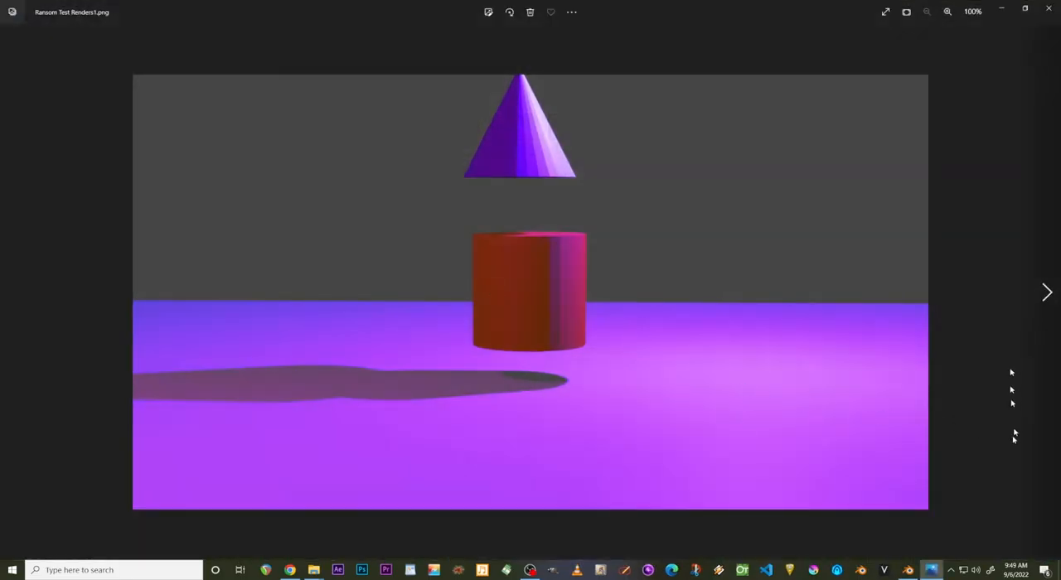
click(1045, 292)
click(1047, 293)
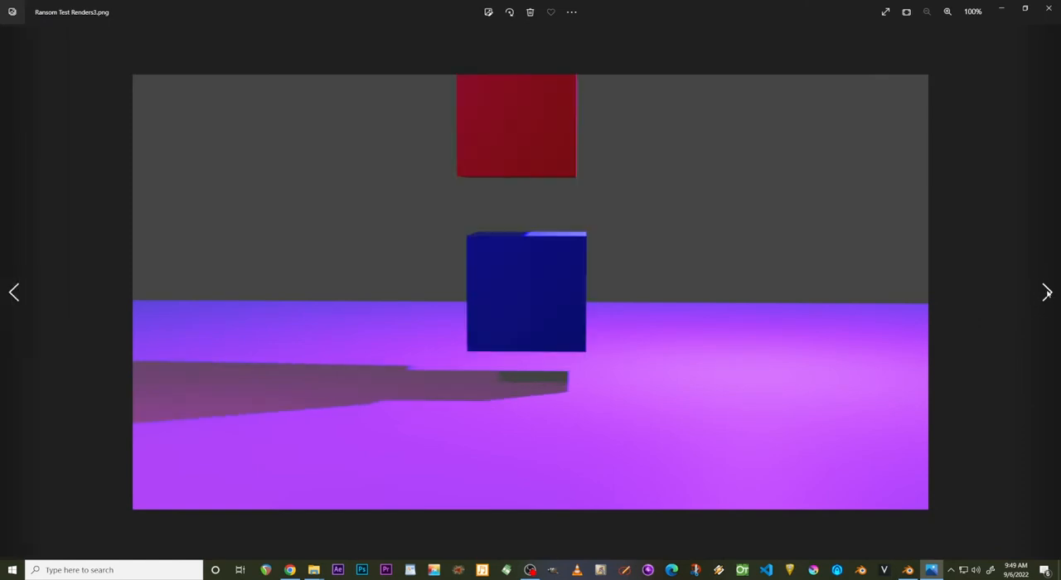
click(1045, 293)
click(1045, 293)
click(1046, 293)
click(1046, 293)
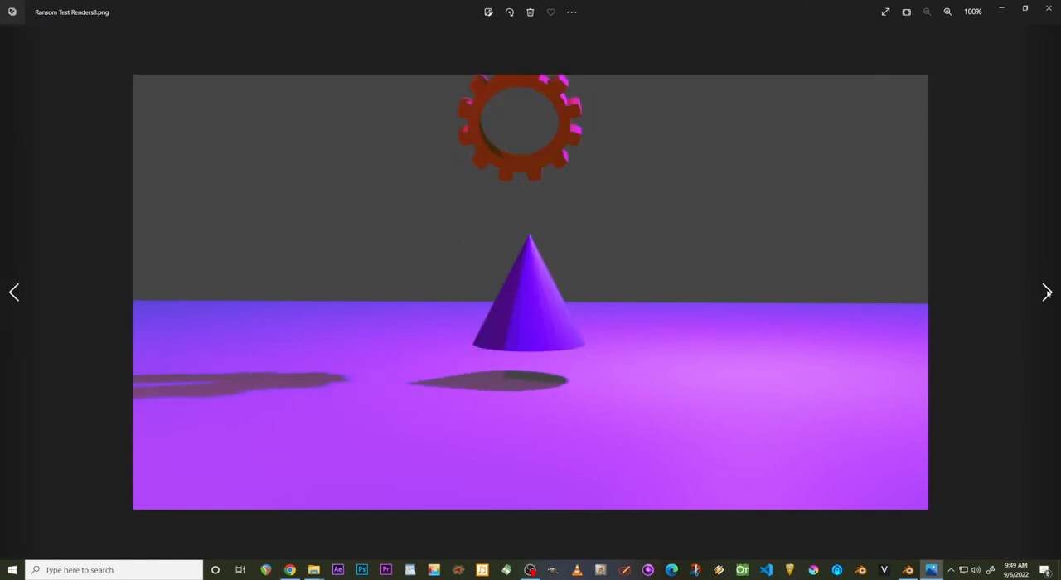
click(1046, 293)
click(1046, 292)
click(1046, 293)
Page forward through the remaining renders up to Ransom Test Renders20.png, and close the image viewer and the folder window.
click(1046, 293)
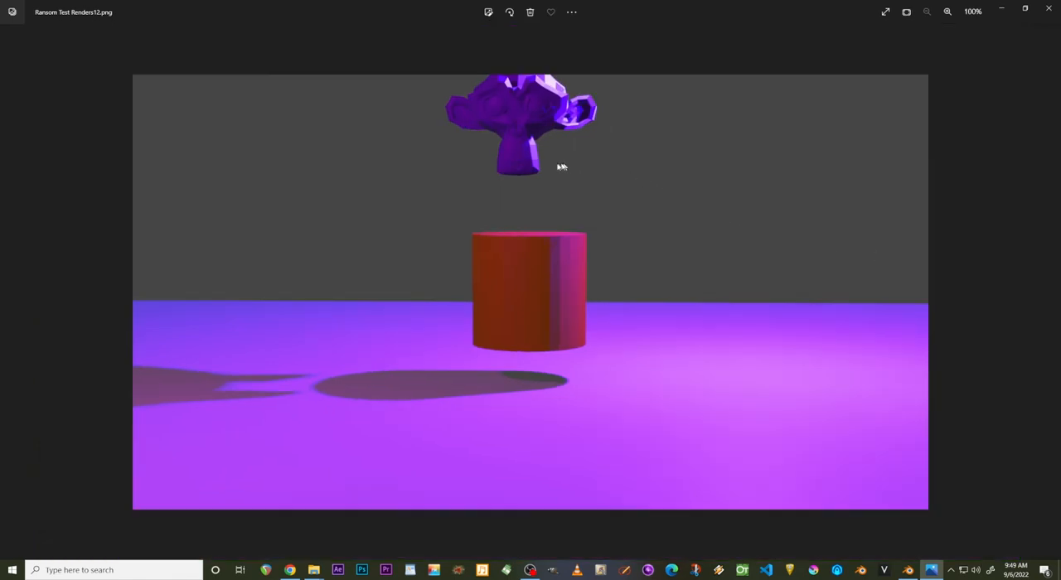
click(1046, 292)
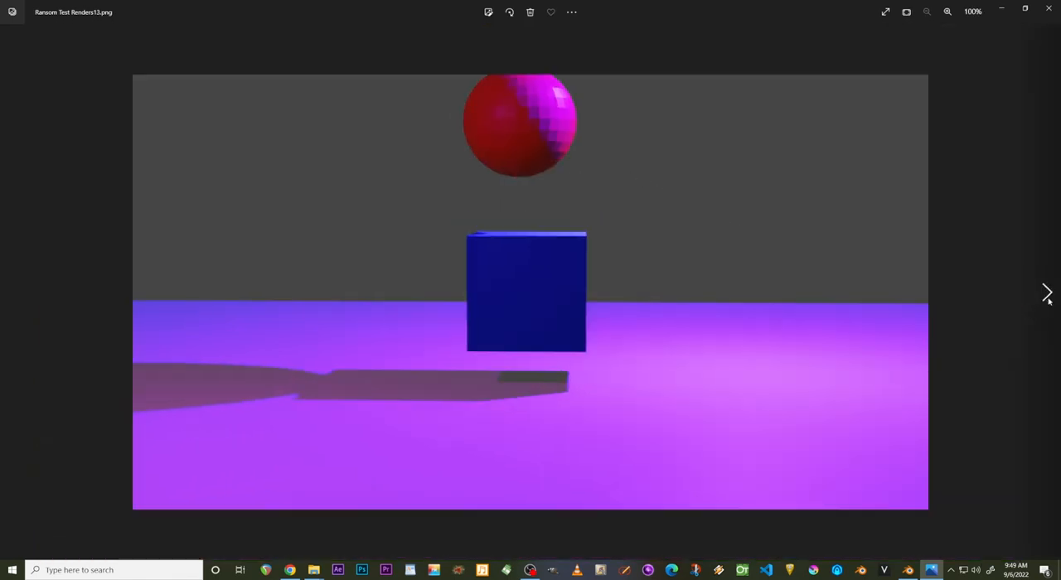
click(1047, 298)
click(1048, 298)
click(1047, 299)
click(1047, 299)
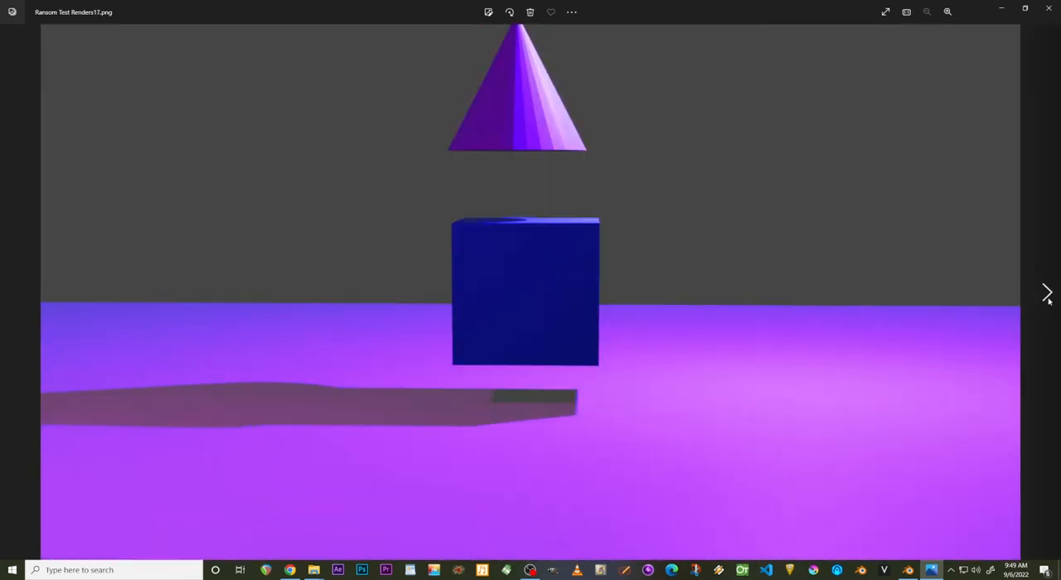
click(1047, 298)
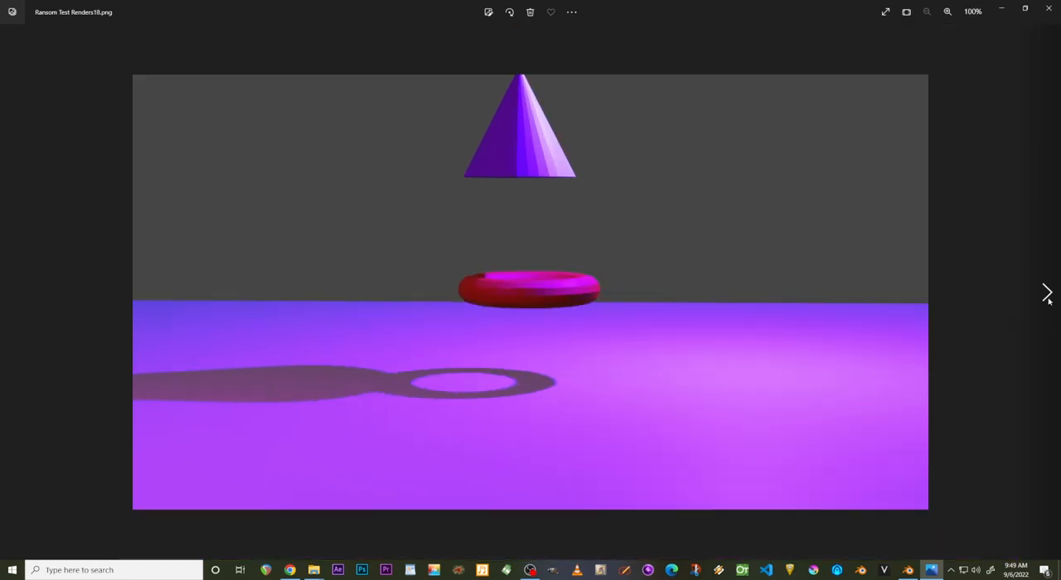
click(1047, 297)
click(1047, 297)
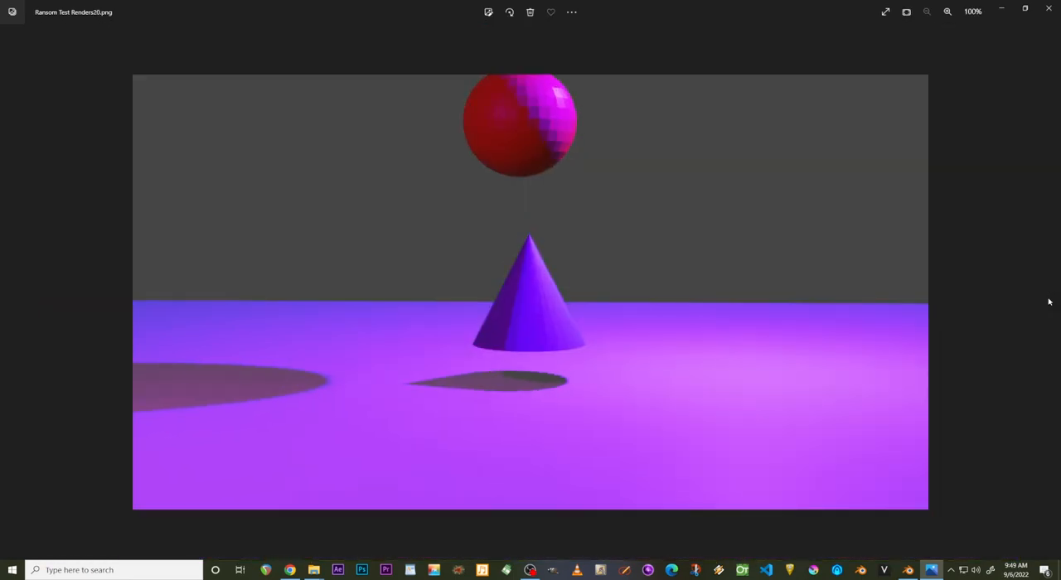
click(1048, 8)
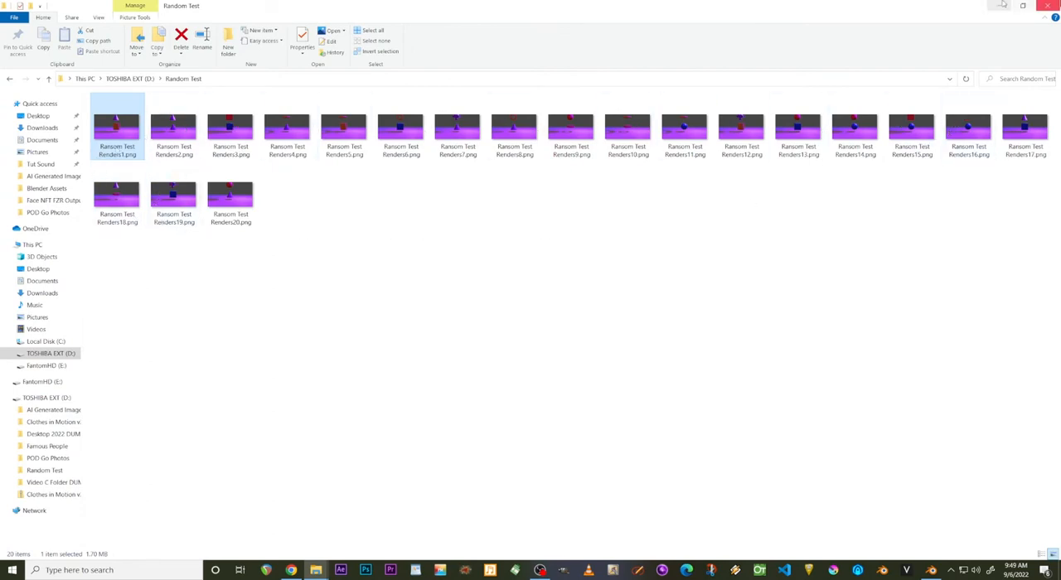
click(1049, 6)
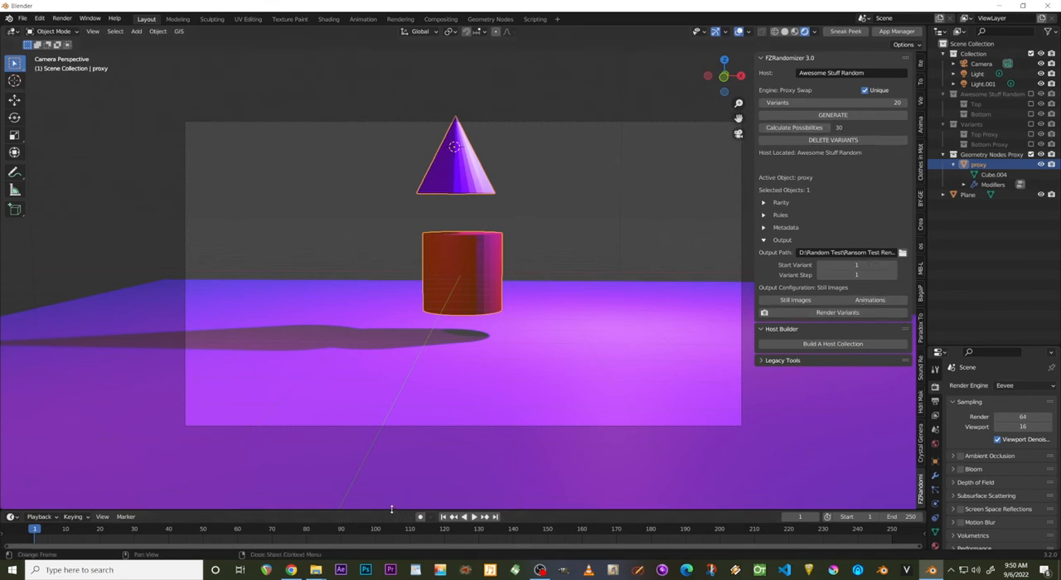
Enlarge the timeline, preview the variants by playing and scrubbing through the frames, and return to frame 1.
drag(391, 508, 390, 421)
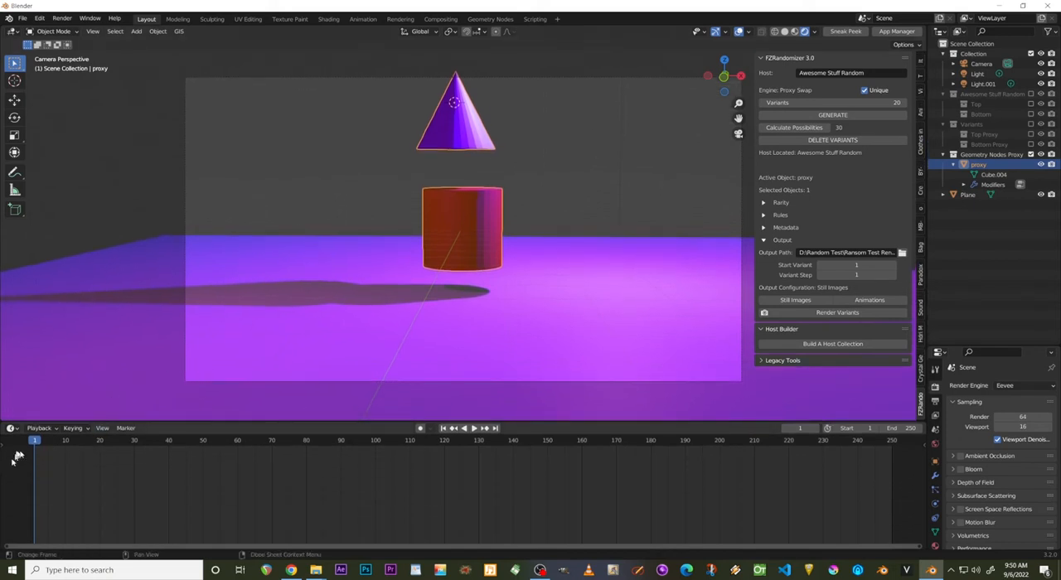
key(space)
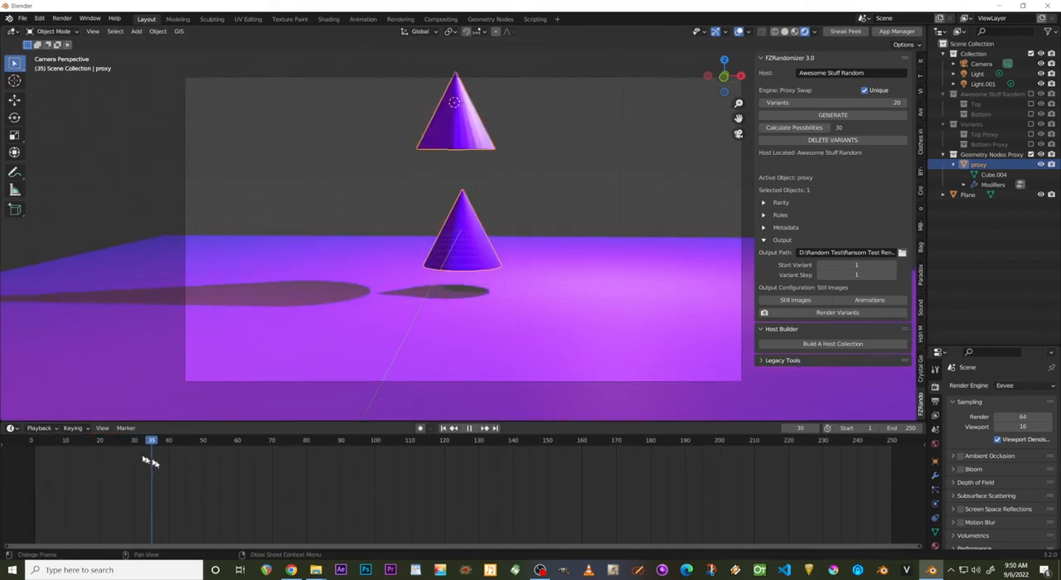
drag(151, 462, 72, 479)
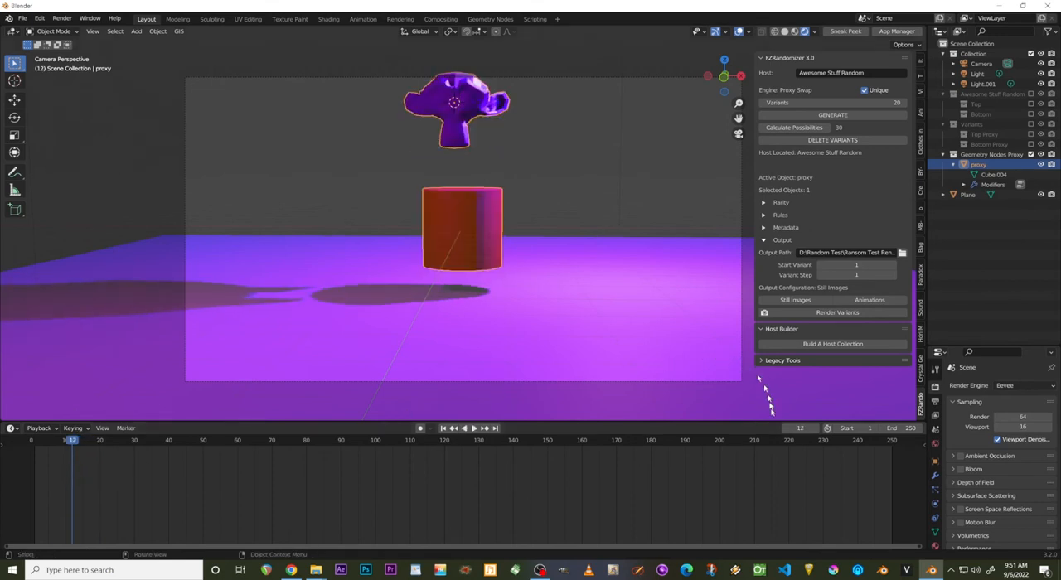
click(443, 428)
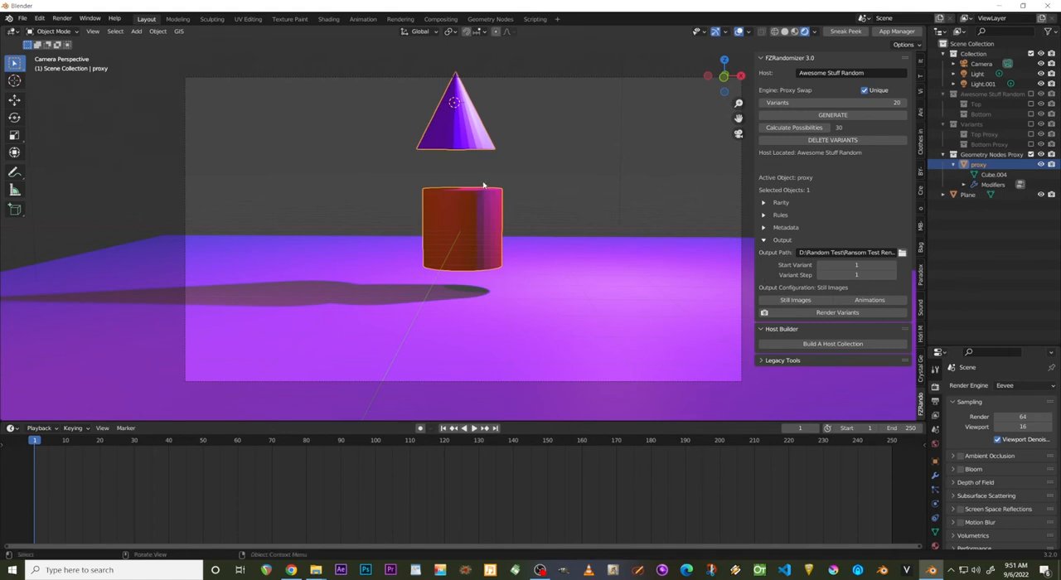
Delete the existing variants and generate 30 unique ones from the Awesome Stuff Random host.
click(825, 141)
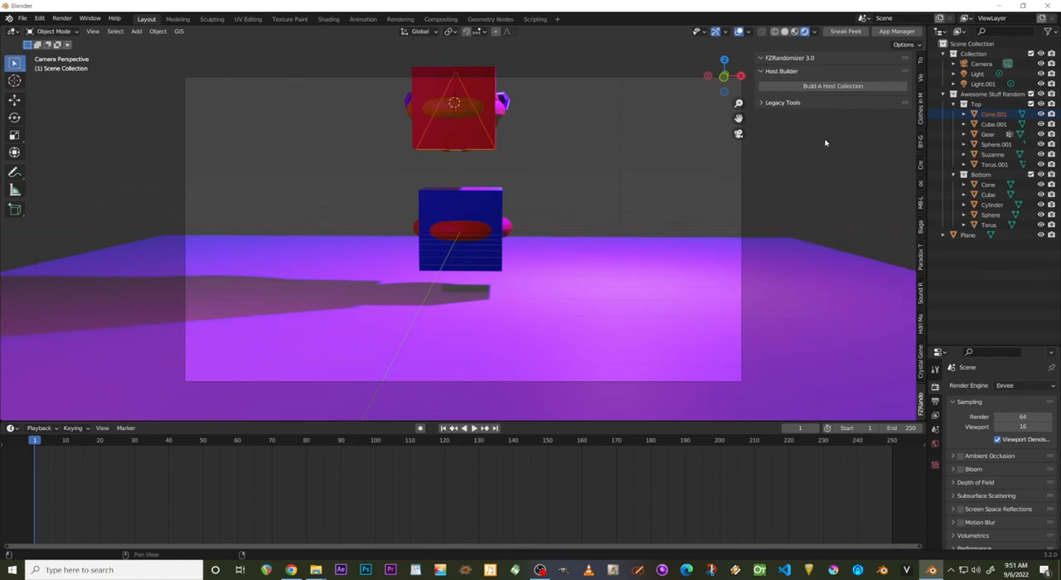
click(483, 89)
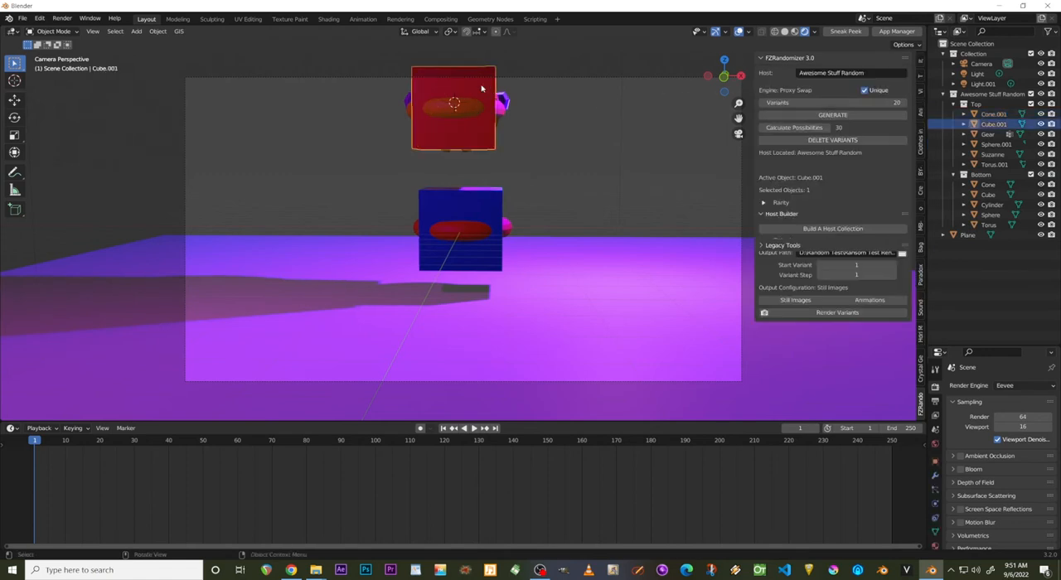
click(881, 102)
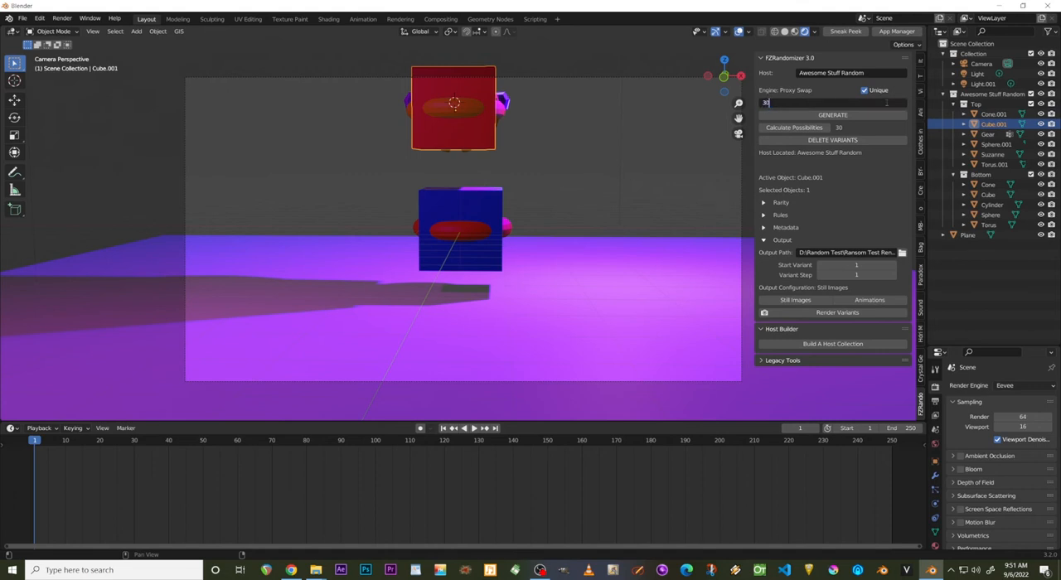
key(Return)
click(845, 117)
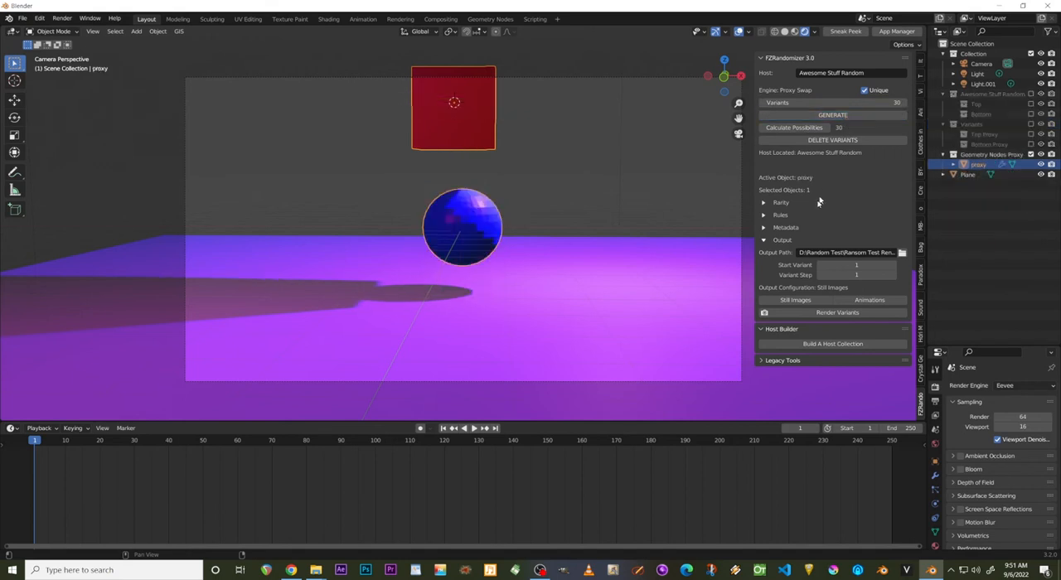
Render the variants and open the Random Test folder on the TOSHIBA EXT (D:) drive in a new File Explorer window.
click(821, 313)
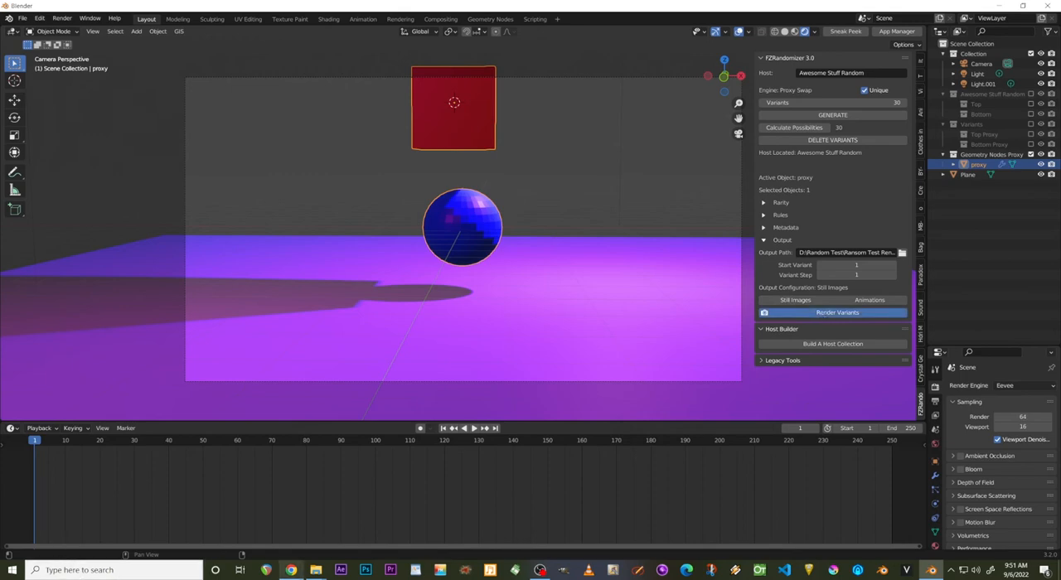
mouse_move(315, 571)
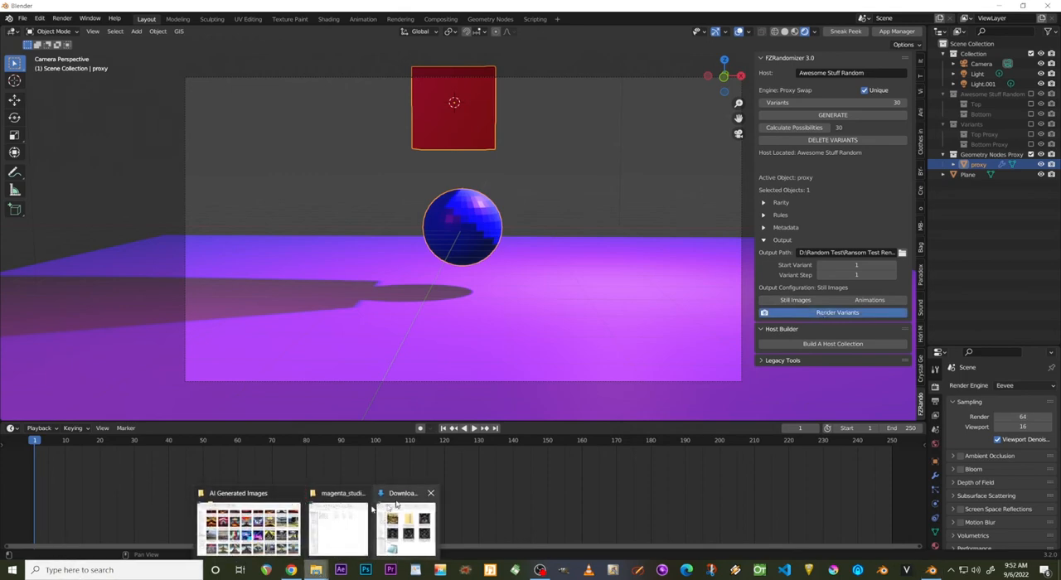
mouse_move(317, 497)
mouse_move(402, 500)
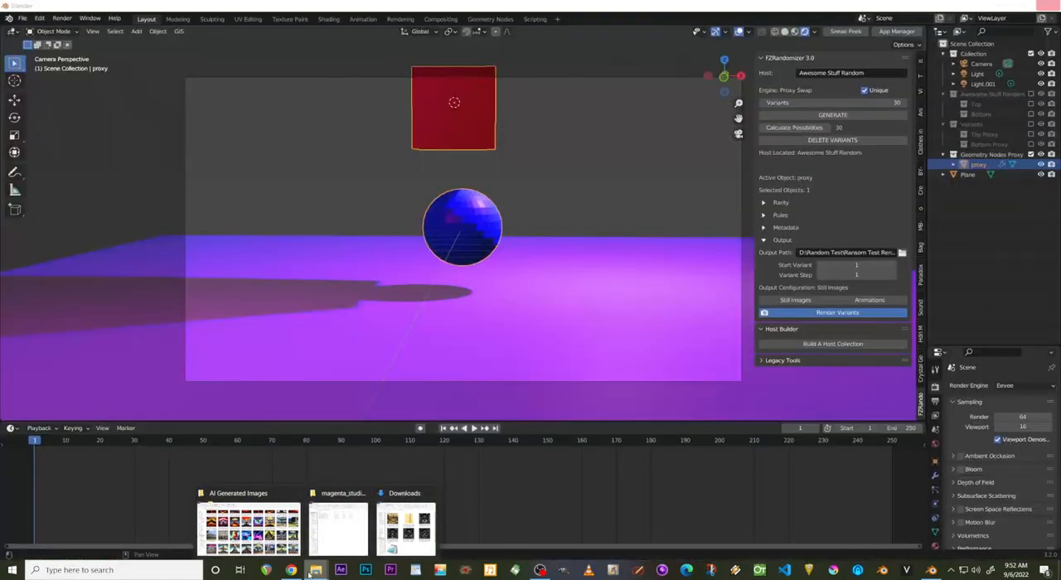
right_click(313, 570)
click(281, 517)
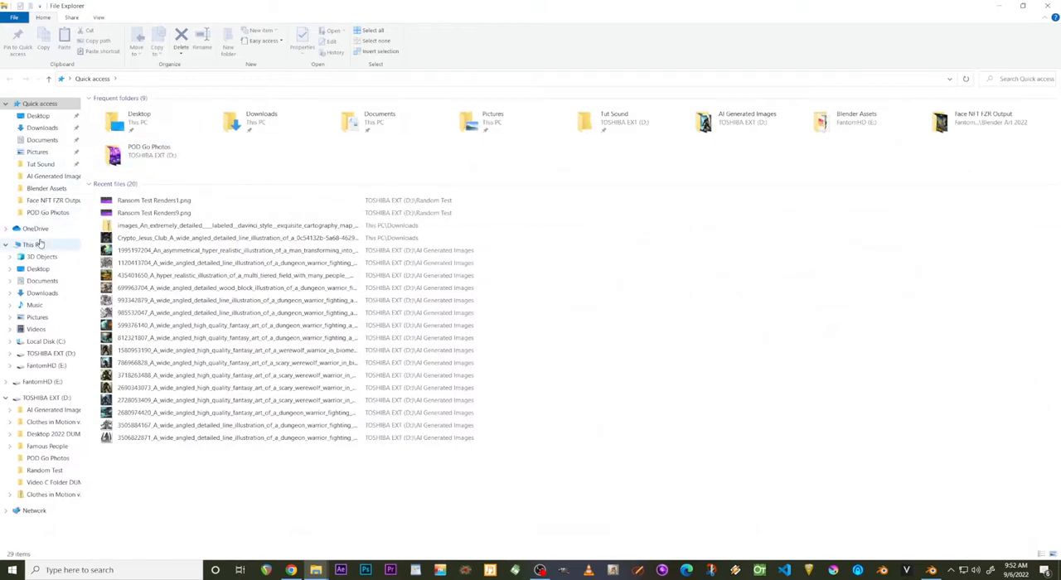
click(43, 353)
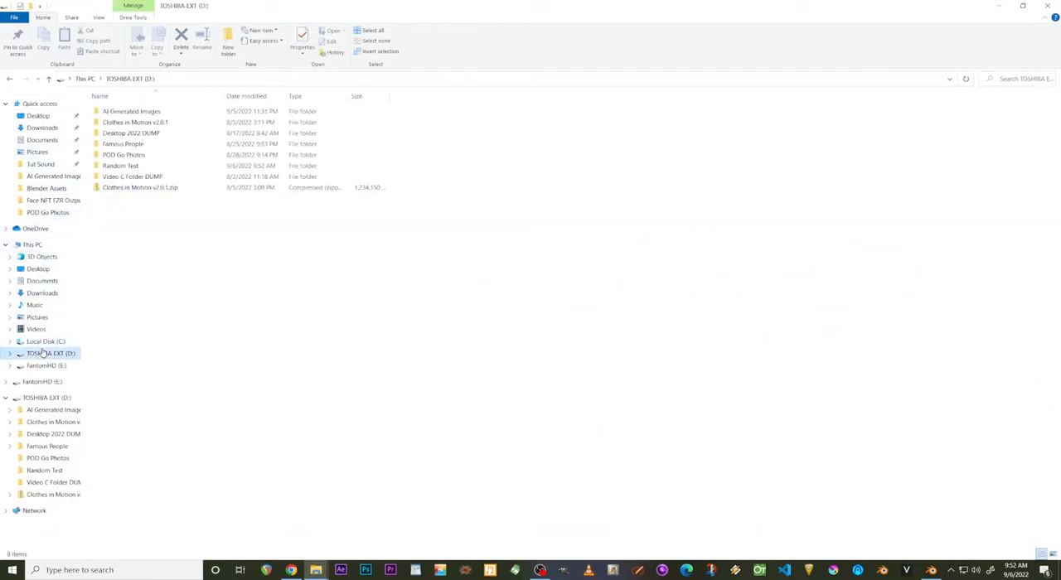
double_click(131, 169)
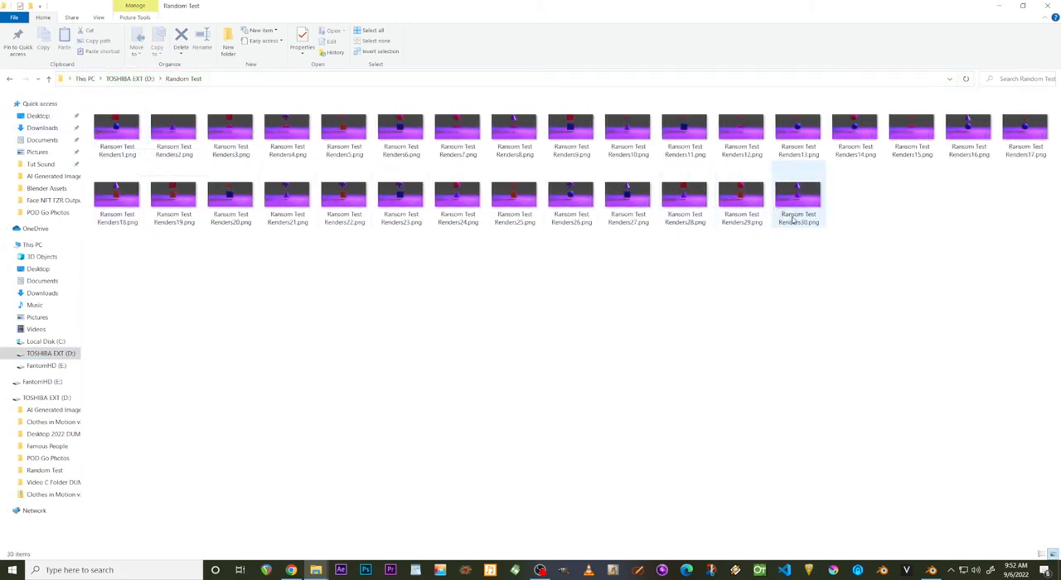
Open Ransom Test Renders1.png, page through the renders up to Ransom Test Renders30.png, and close the image viewer and the folder window.
click(110, 137)
double_click(110, 138)
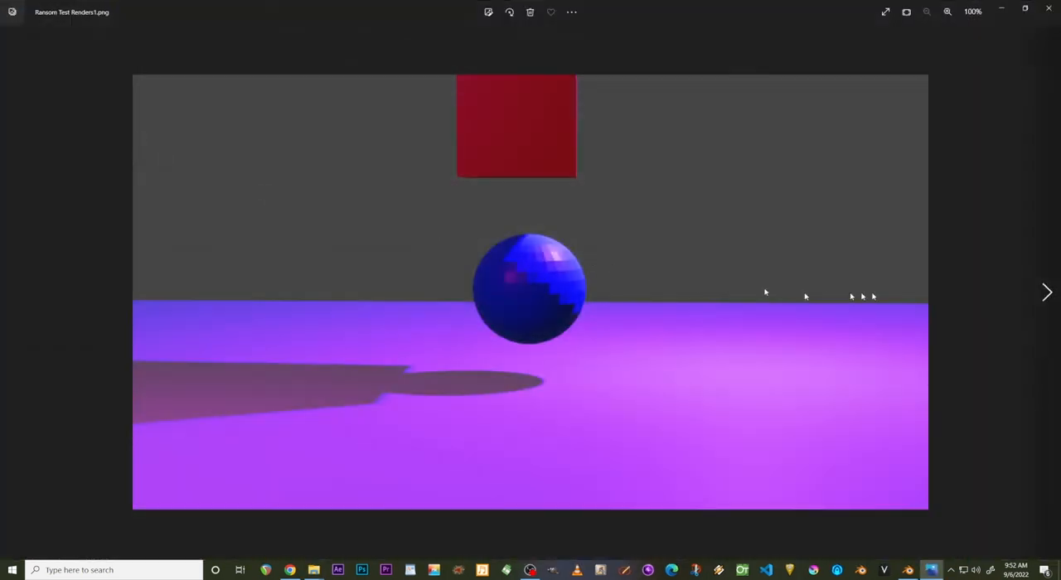
click(1044, 291)
click(1046, 291)
click(1045, 291)
click(1046, 291)
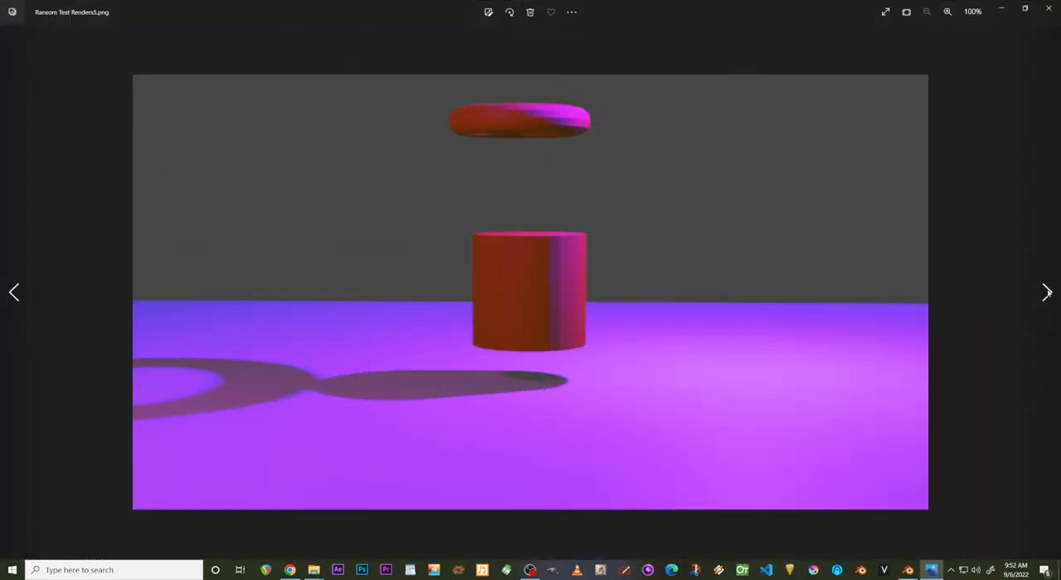
click(1047, 292)
click(1047, 292)
click(1046, 292)
click(1047, 292)
click(1046, 291)
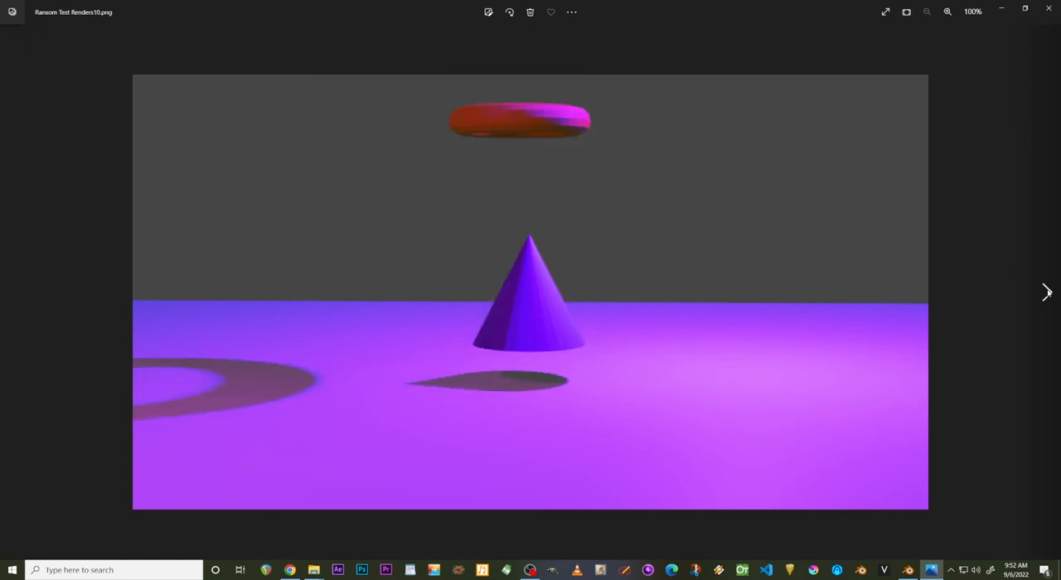
click(1047, 292)
click(1047, 292)
click(1046, 291)
click(1047, 291)
click(1047, 292)
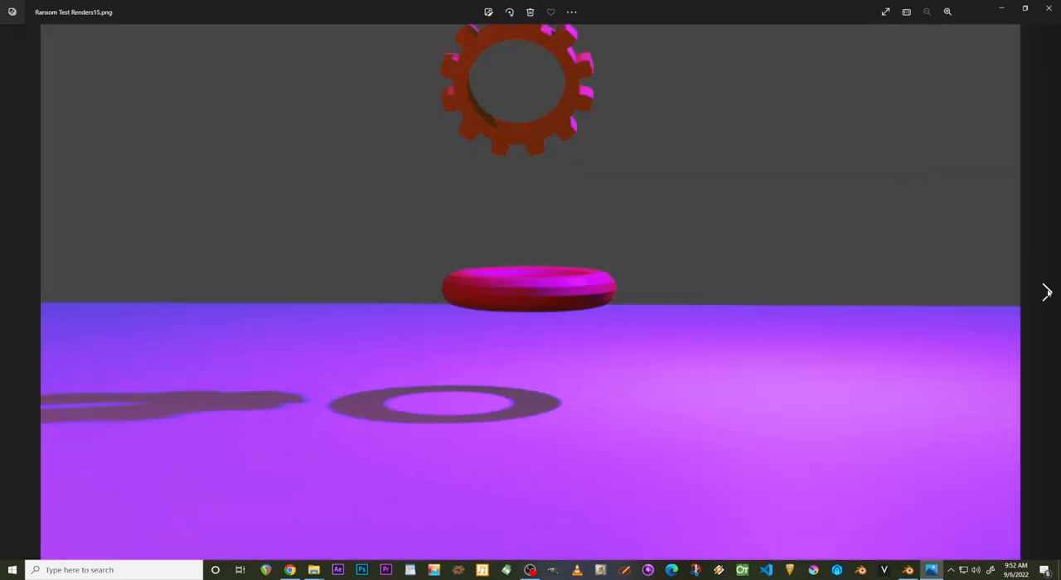
click(1047, 291)
click(1047, 292)
click(1046, 292)
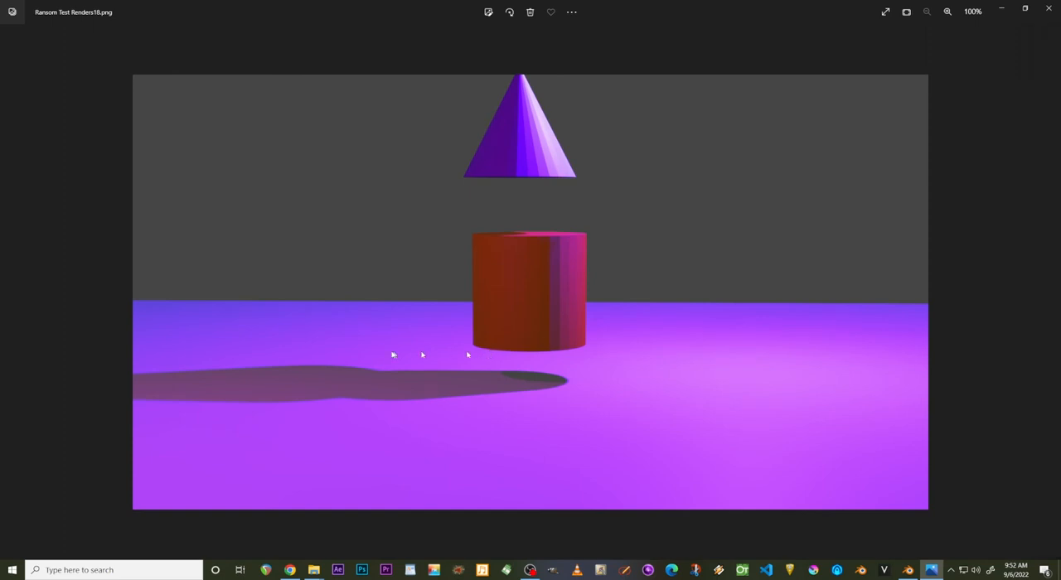
click(1047, 292)
click(1047, 291)
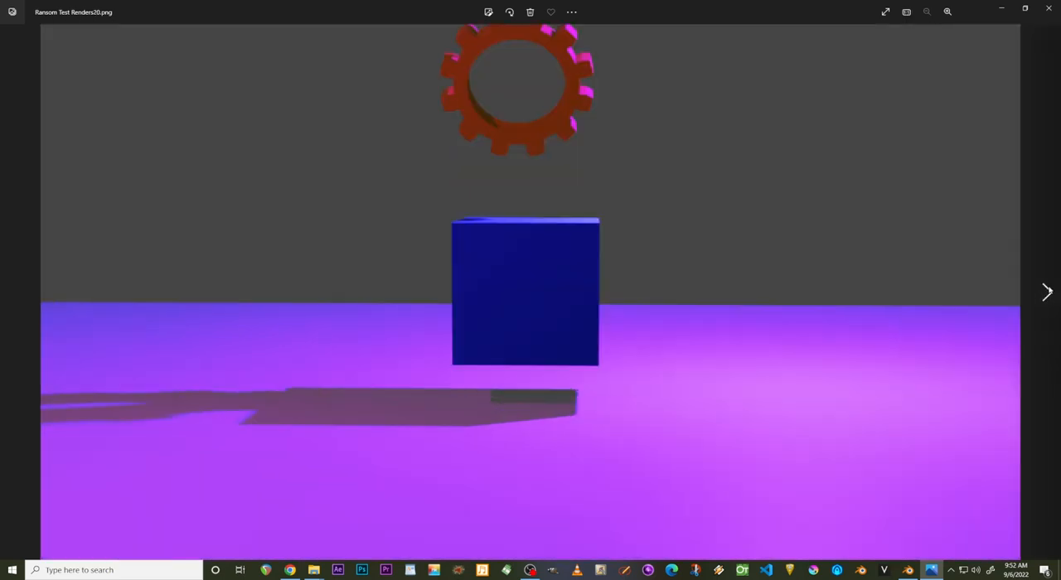
click(1046, 292)
click(1047, 292)
click(1046, 291)
click(1047, 292)
click(1047, 292)
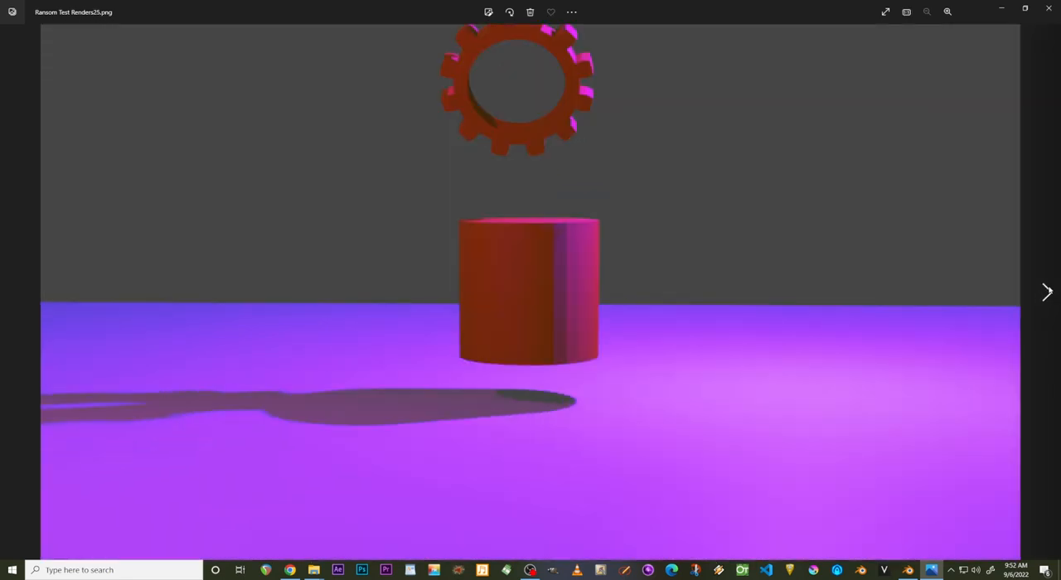
click(1047, 291)
click(1046, 291)
click(1046, 291)
scroll(1049, 291, up, 2)
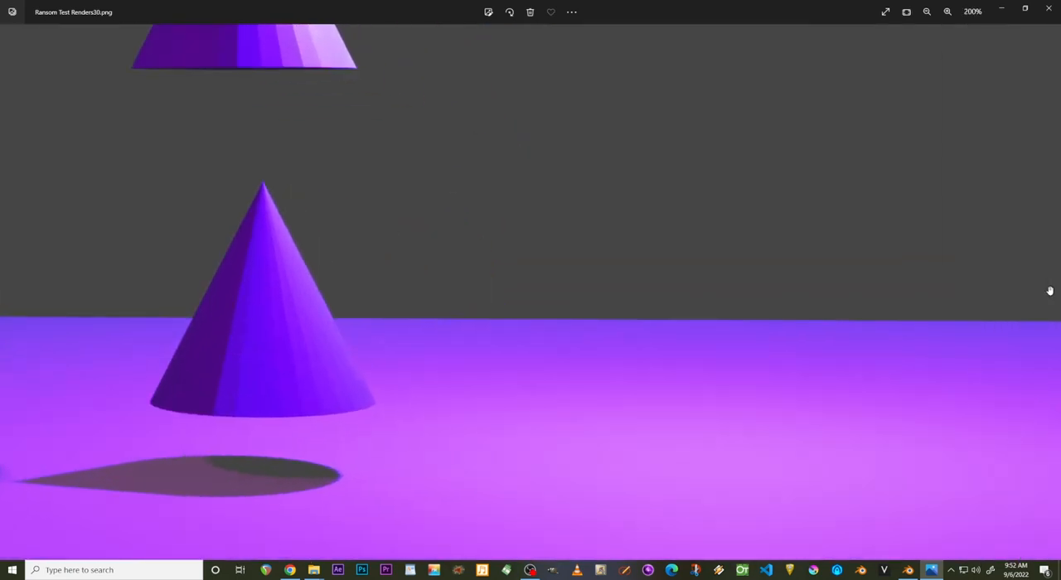
click(1048, 7)
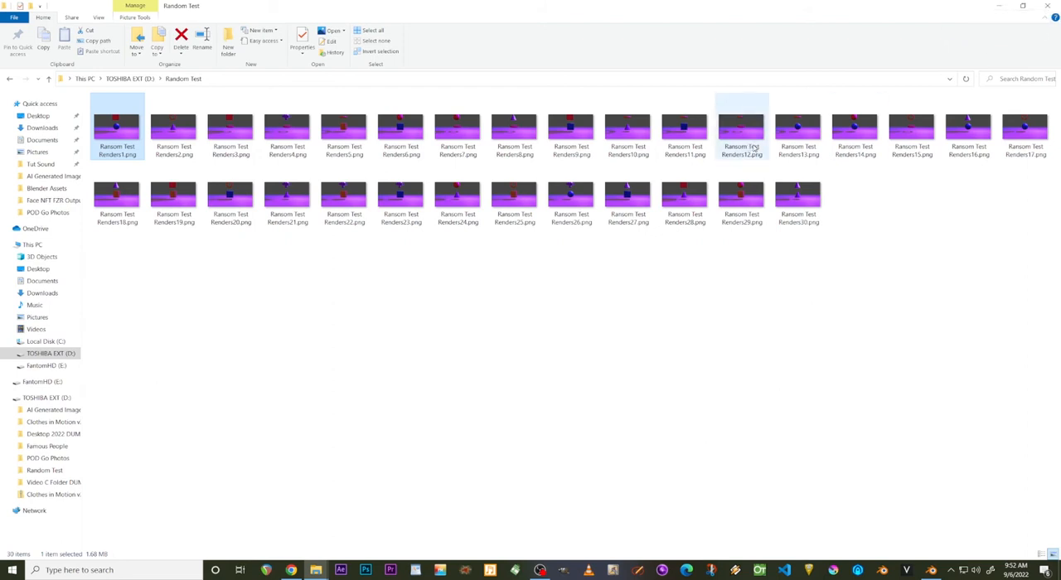
mouse_move(754, 148)
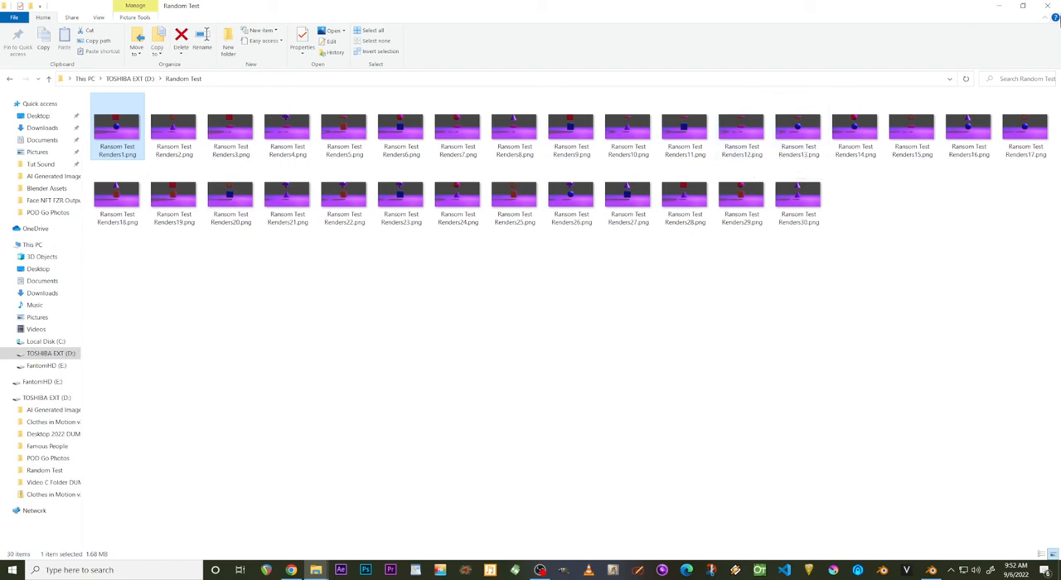
click(1048, 7)
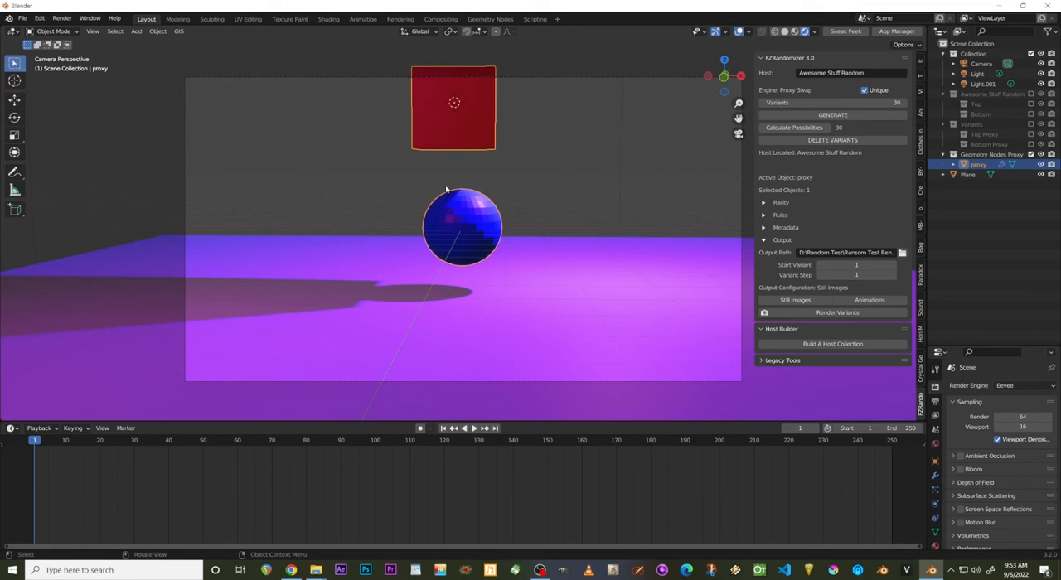
Delete the variants and move the Bottom collection's cube and cylinder up, away from the sphere and torus.
click(833, 140)
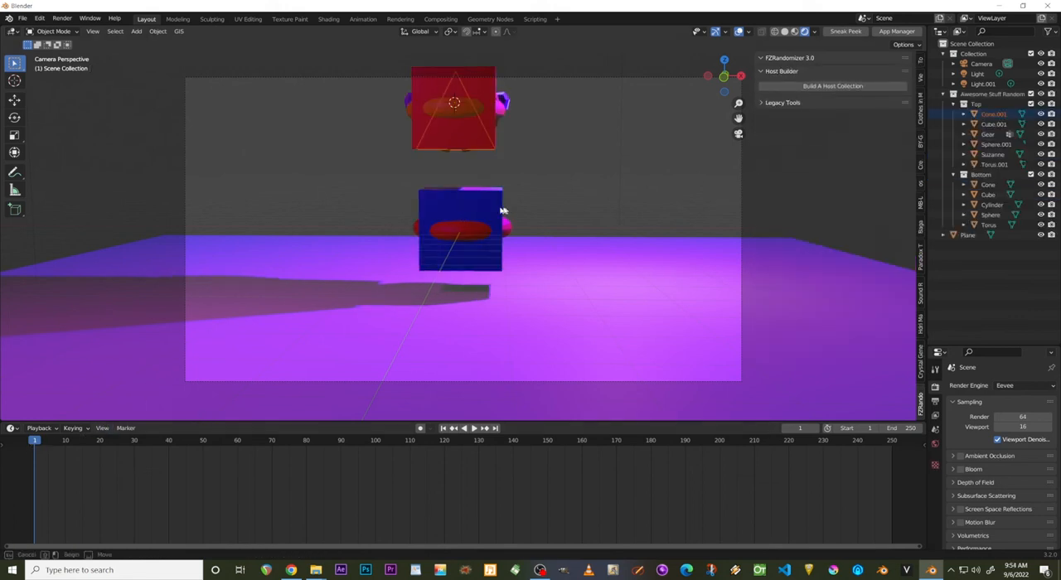
click(465, 202)
drag(463, 195, 439, 141)
middle_drag(440, 142, 398, 177)
scroll(412, 149, up, 4)
middle_drag(432, 143, 441, 108)
scroll(445, 103, down, 4)
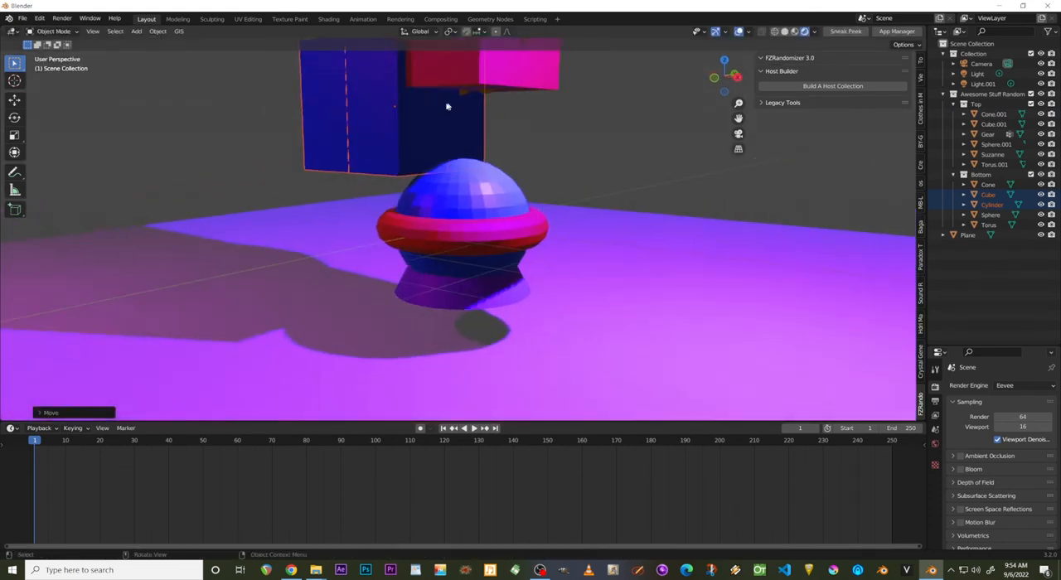
Move the Bottom collection's cube back down over the sphere and torus beneath the Top collection's shapes.
click(454, 114)
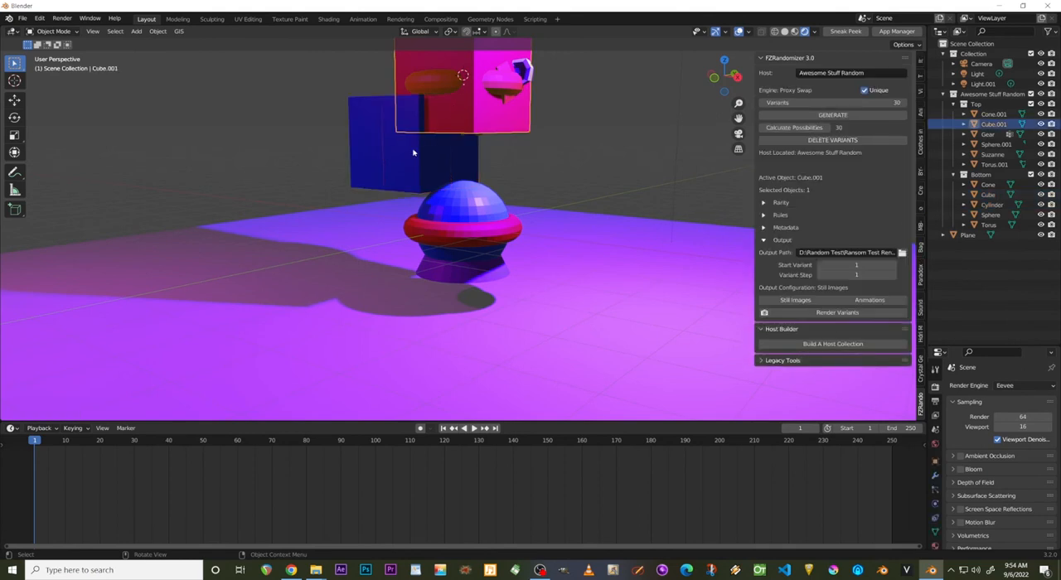
click(416, 153)
middle_drag(420, 155, 468, 154)
scroll(467, 142, down, 4)
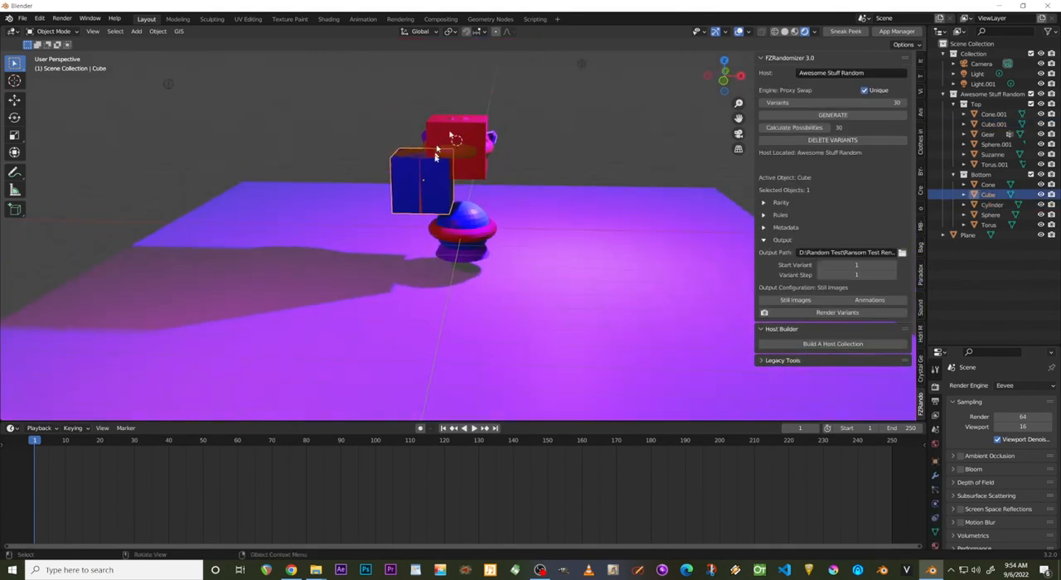
middle_drag(440, 193, 428, 151)
scroll(405, 175, up, 4)
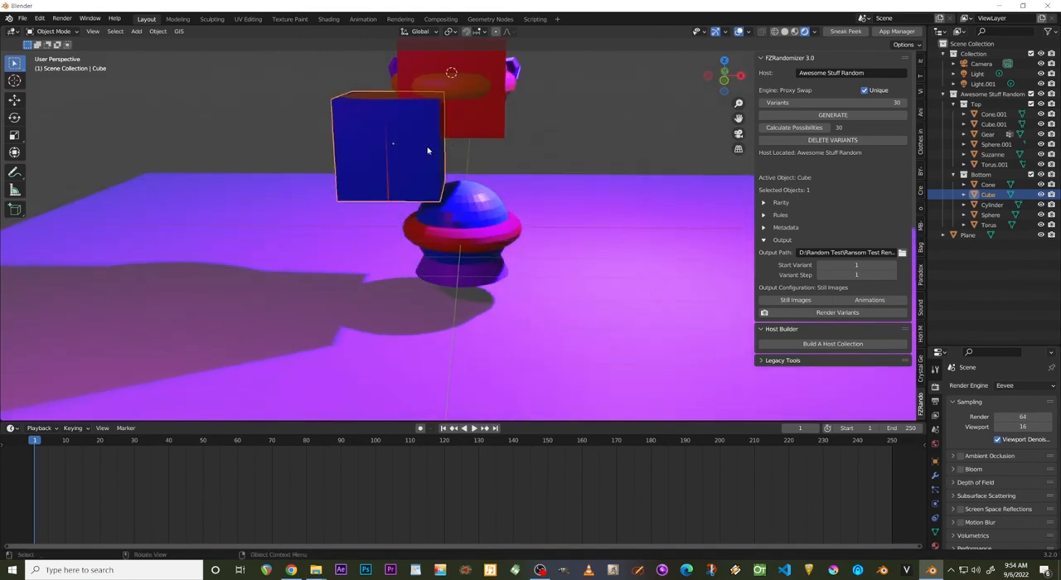
drag(427, 151, 507, 220)
Move the Bottom collection's cylinder down into the cube so it overlaps the other bottom shapes.
click(393, 147)
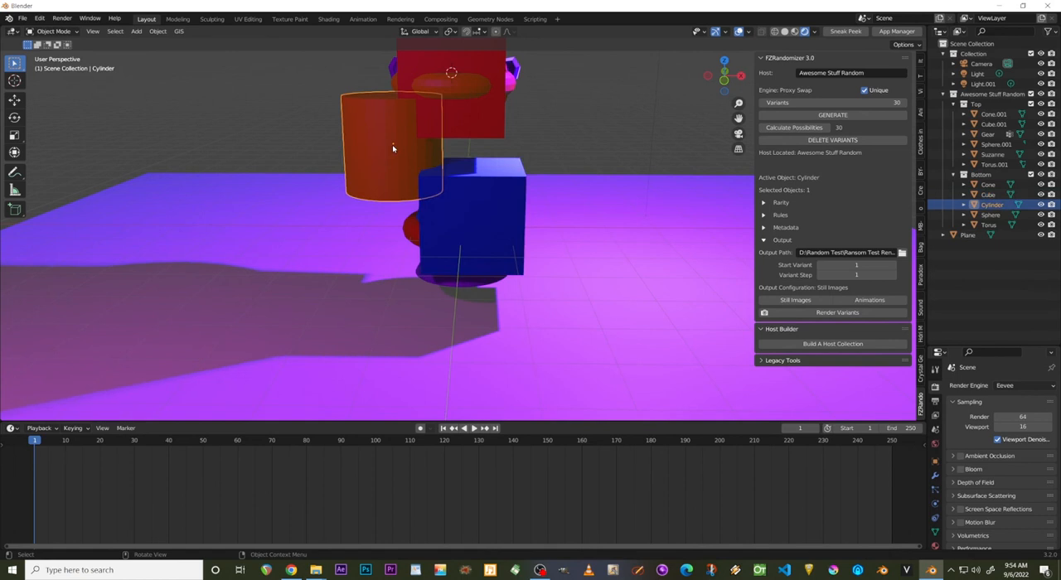
drag(393, 147, 483, 229)
middle_drag(483, 229, 383, 271)
scroll(471, 234, down, 3)
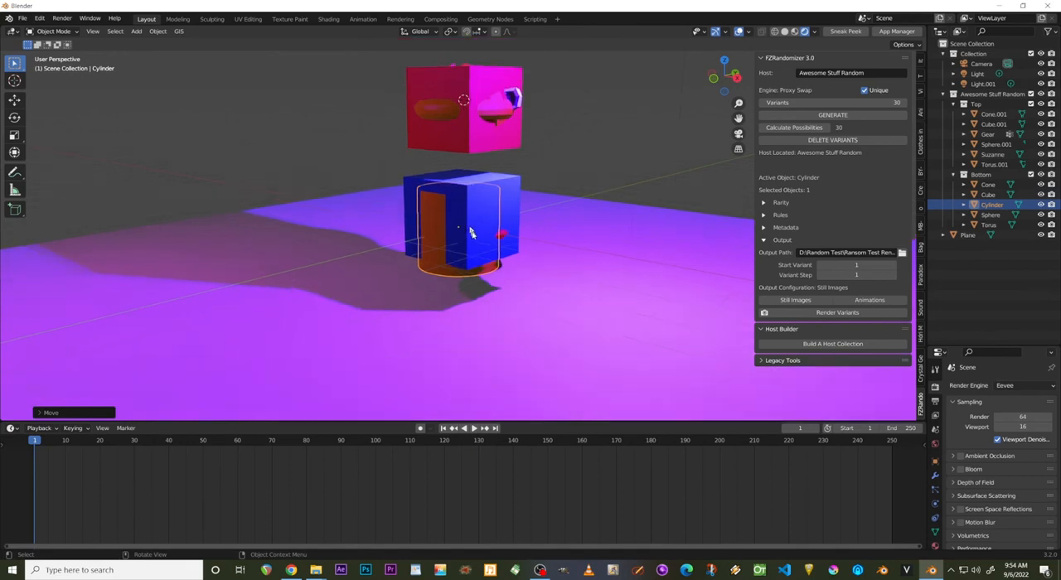
Examine from several sides how the bottom cube and cylinder overlap the sphere, torus and cone.
scroll(476, 238, up, 2)
scroll(481, 229, up, 3)
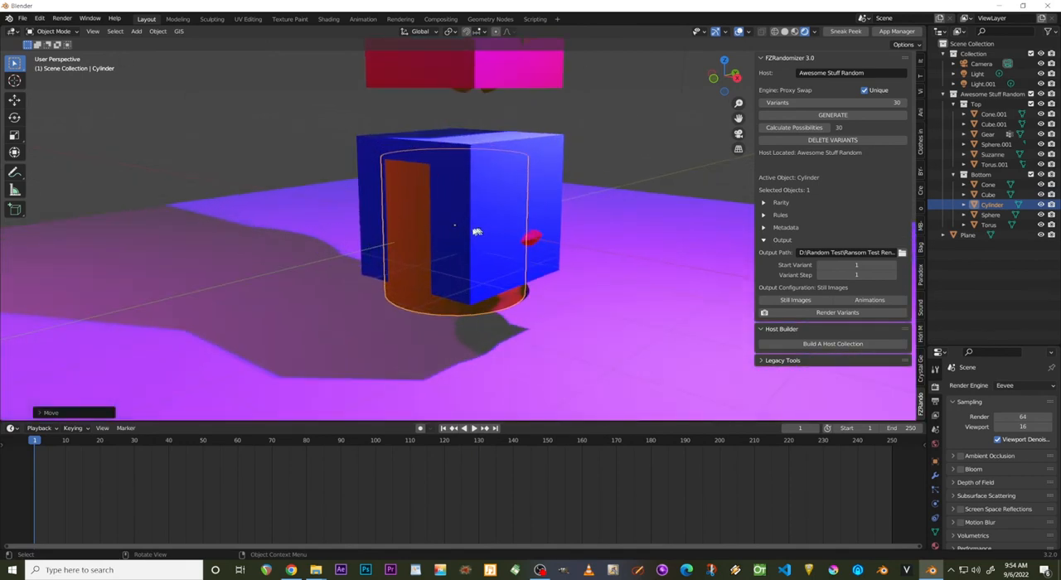
middle_drag(480, 229, 521, 207)
scroll(383, 226, down, 4)
scroll(521, 207, down, 5)
scroll(521, 207, up, 6)
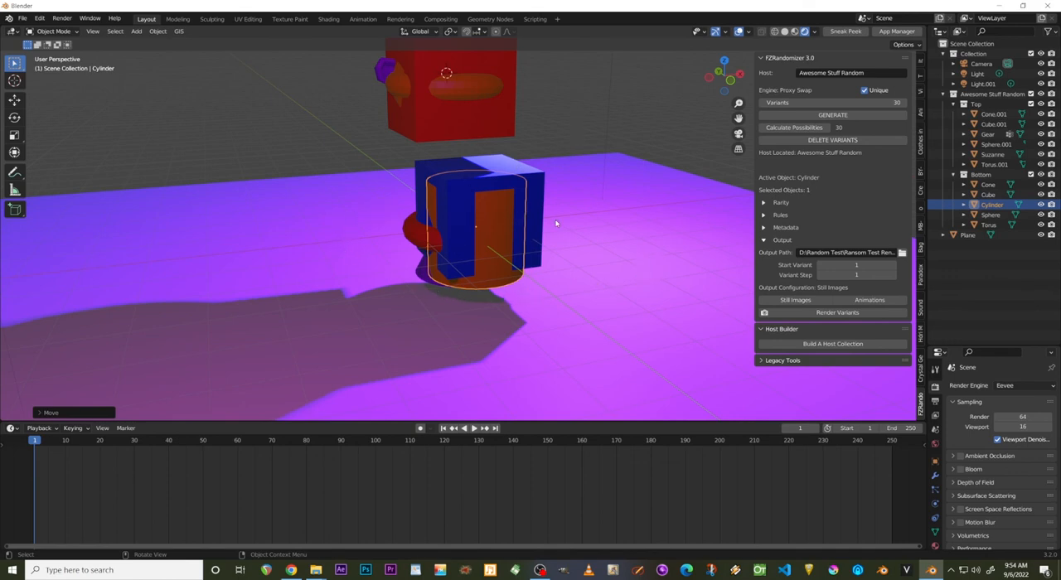
scroll(564, 224, down, 2)
scroll(564, 224, up, 2)
middle_drag(472, 205, 257, 223)
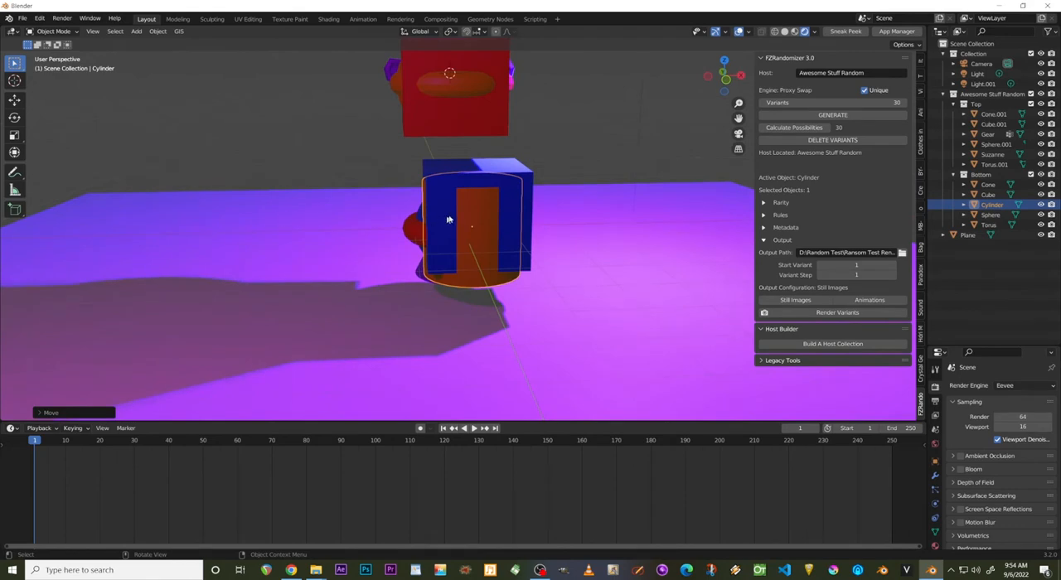
scroll(450, 219, down, 1)
middle_drag(379, 214, 642, 208)
Delete the Bottom collection's cylinder, and undo the deletion.
key(KP_Decimal)
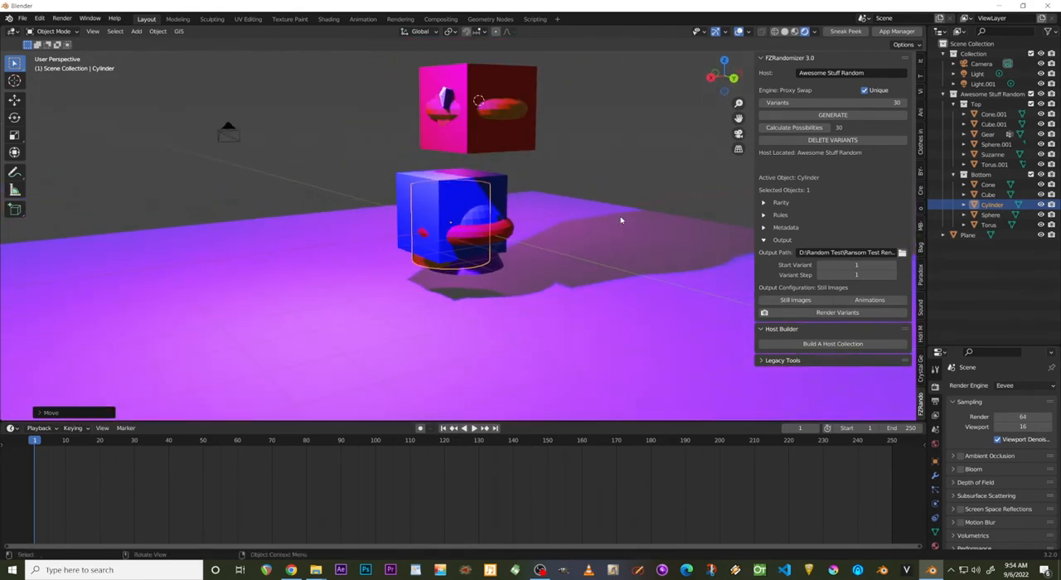
key(KP_Decimal)
scroll(374, 203, down, 4)
key(Delete)
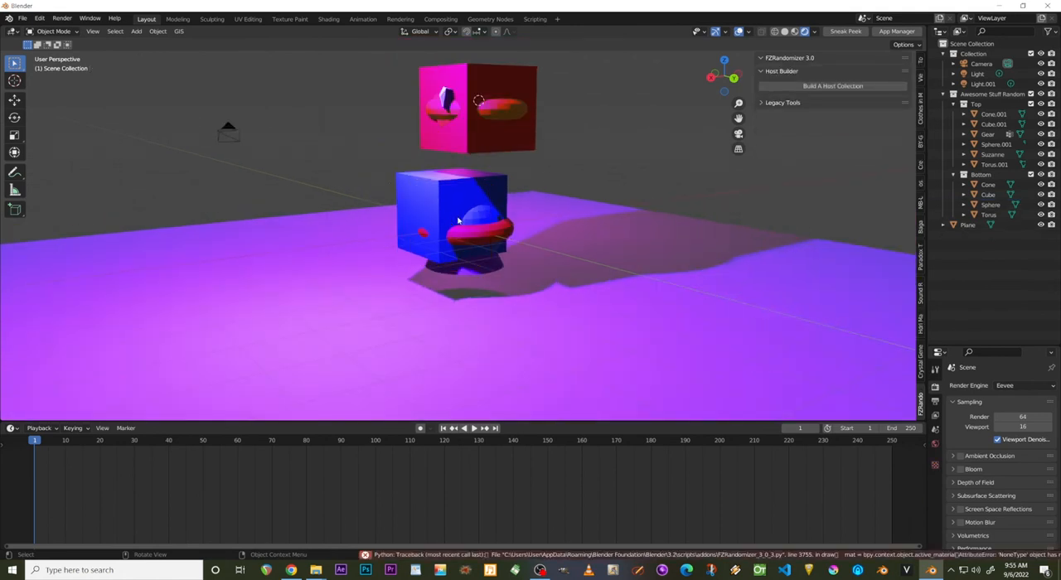
key(ctrl+z)
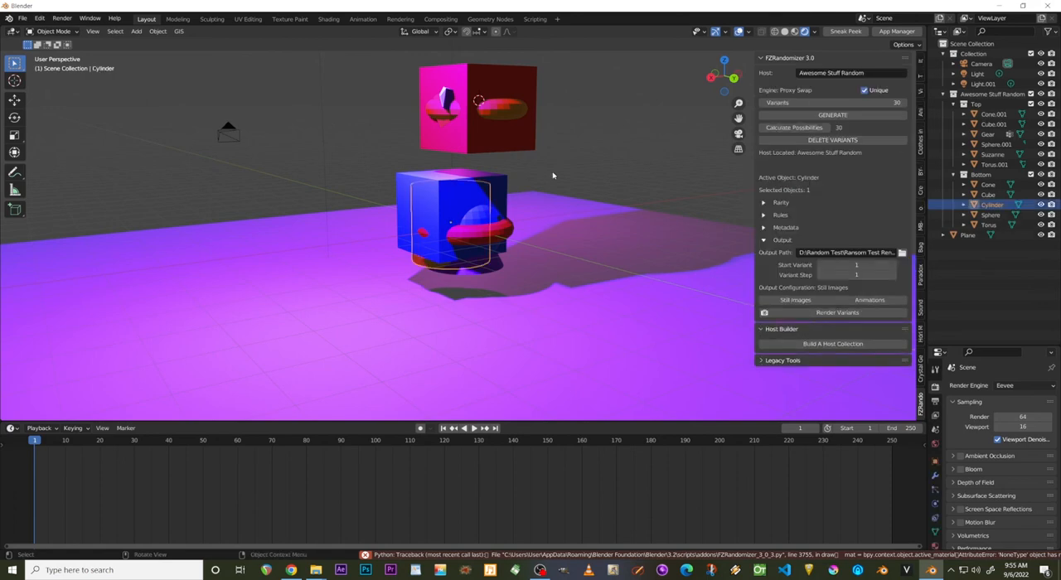
Examine the stacked top and bottom shapes from all around and through the camera view.
middle_drag(435, 161, 627, 208)
scroll(447, 209, up, 5)
scroll(446, 208, down, 5)
scroll(627, 208, up, 4)
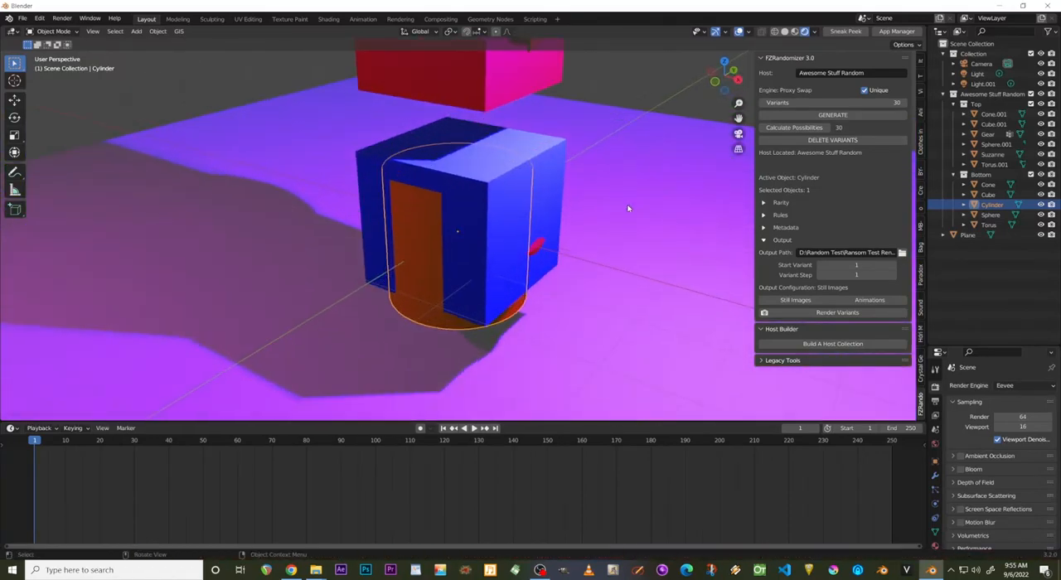
scroll(627, 208, down, 4)
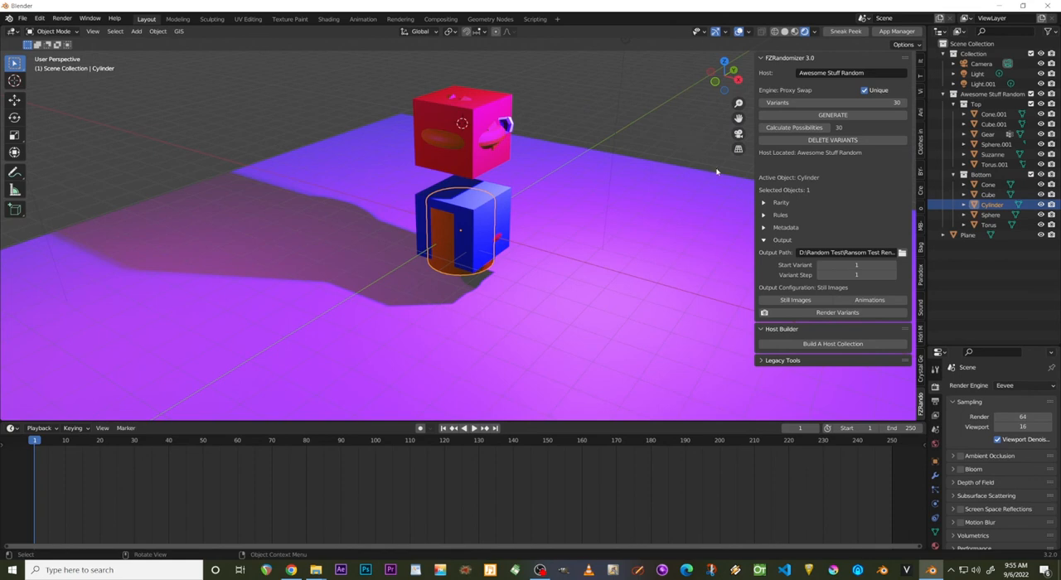
scroll(601, 265, down, 5)
scroll(601, 265, up, 5)
middle_drag(601, 265, 352, 241)
scroll(442, 222, down, 3)
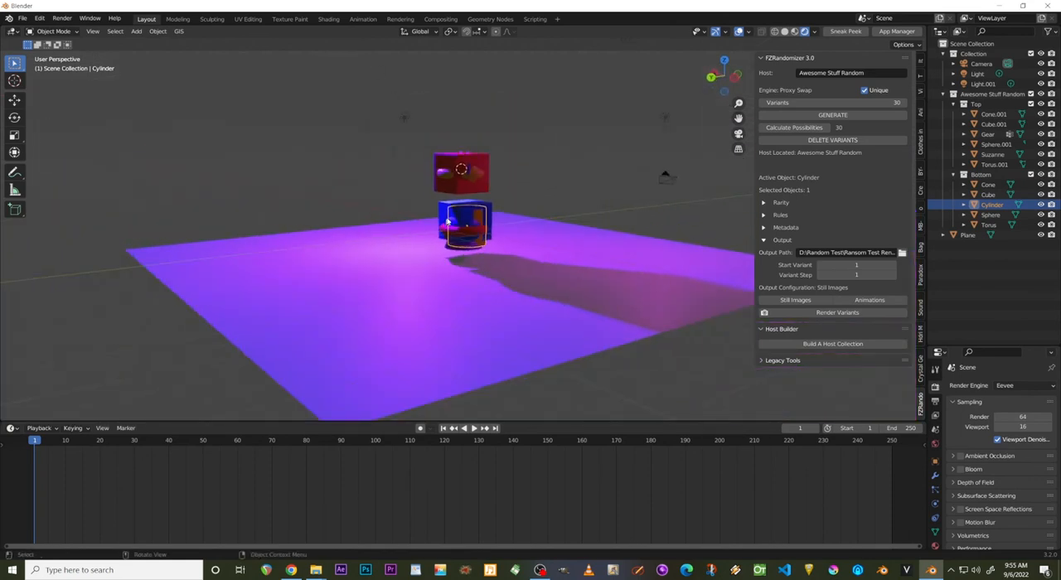
middle_drag(457, 217, 580, 232)
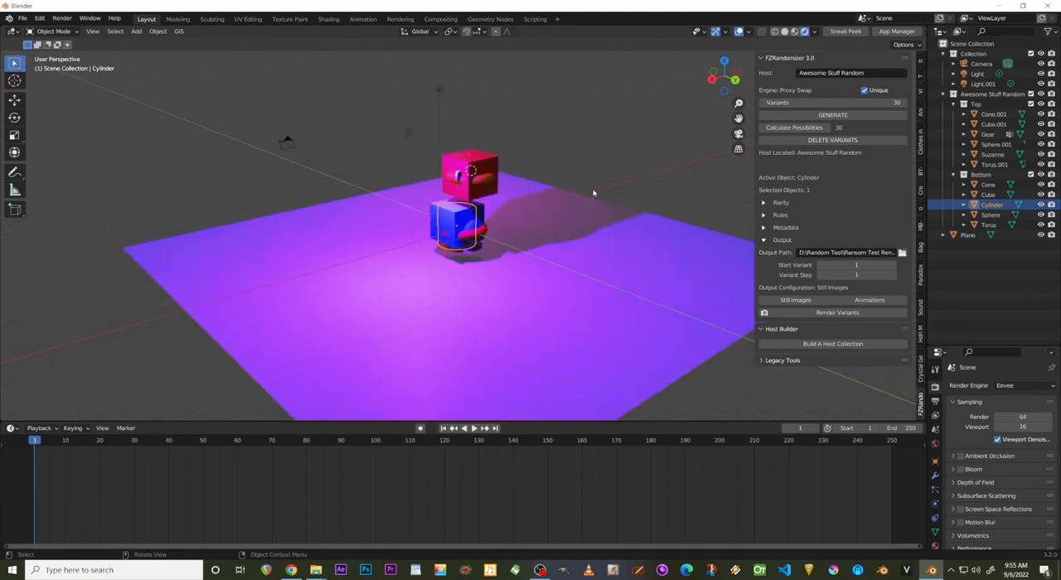
middle_drag(593, 193, 463, 221)
scroll(367, 253, up, 4)
key(KP_0)
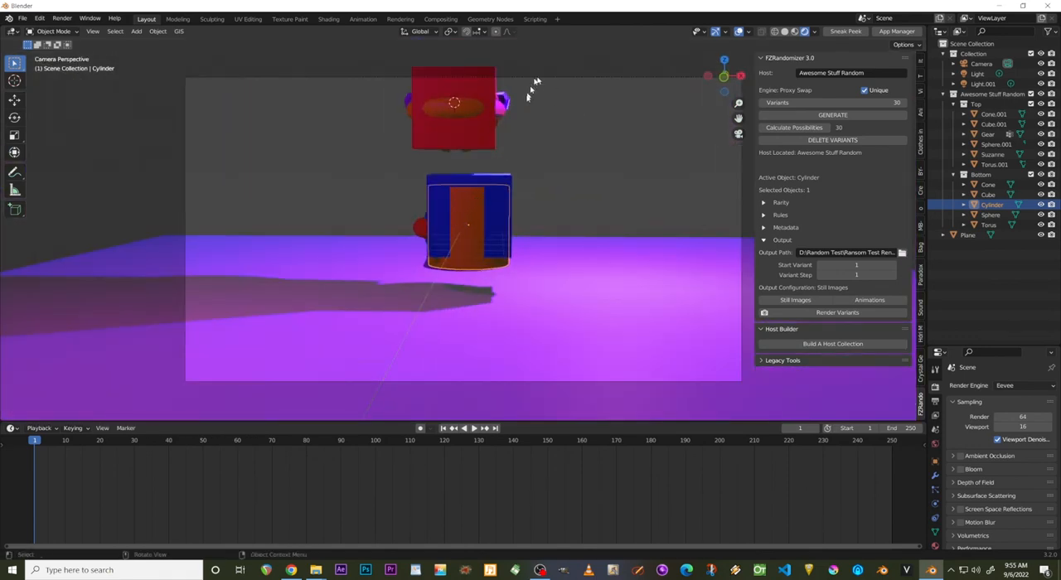
click(502, 105)
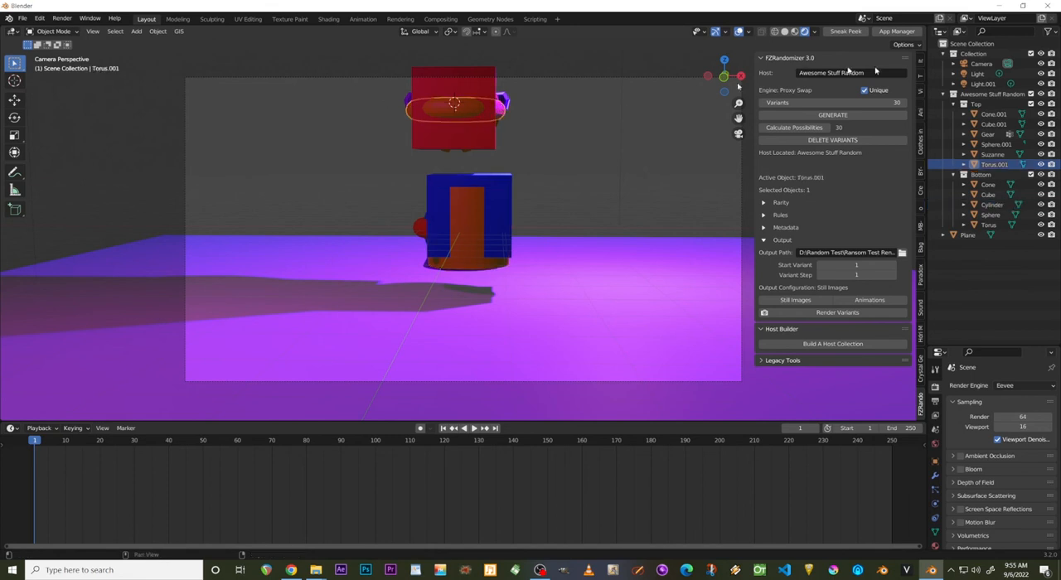
scroll(580, 260, down, 2)
scroll(580, 260, up, 3)
middle_drag(580, 261, 406, 221)
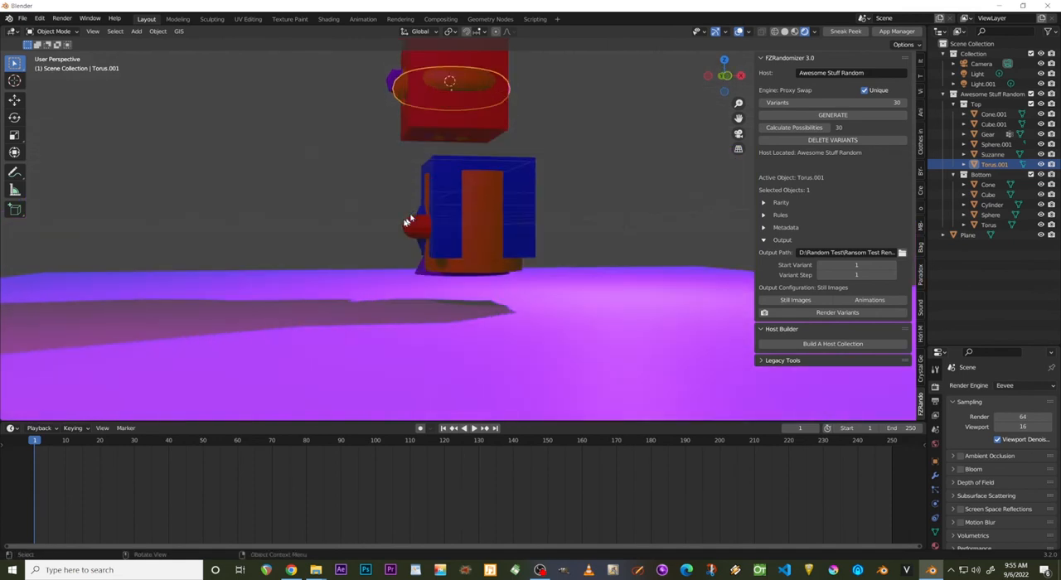
scroll(403, 224, down, 3)
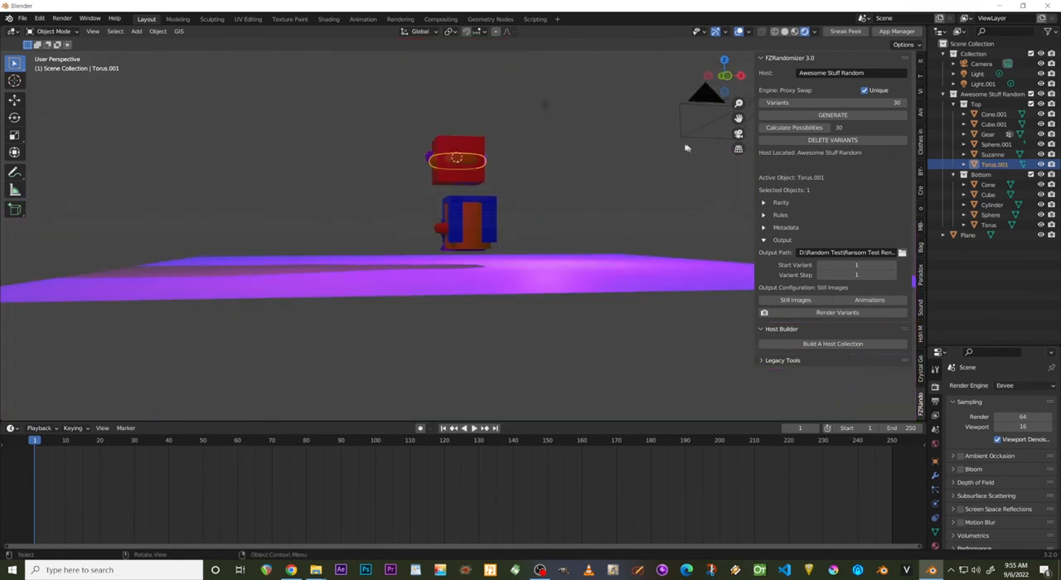
Return to the camera view and set the scene camera's focal length to 48 mm.
key(KP_0)
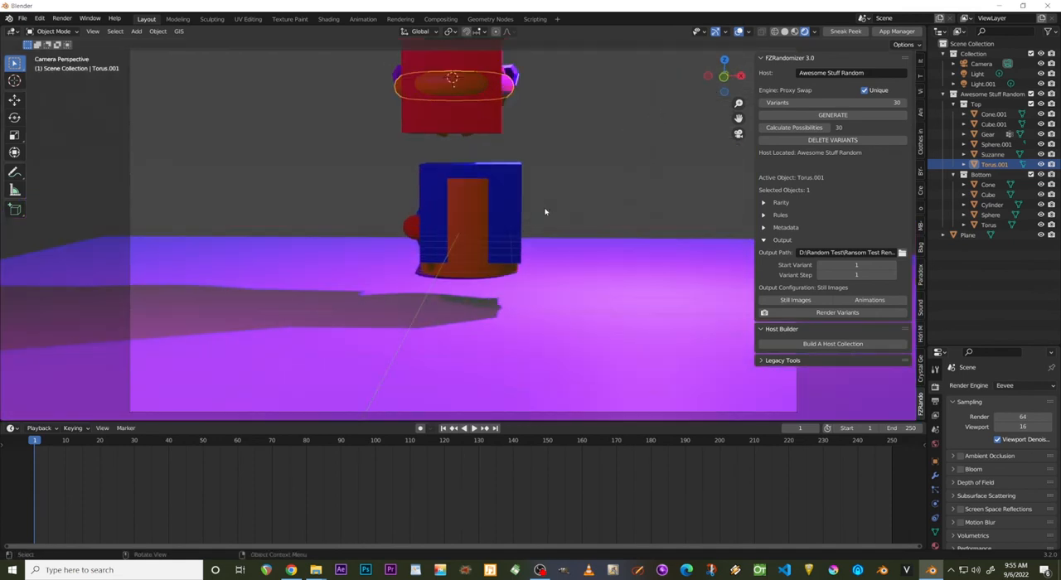
scroll(545, 211, down, 1)
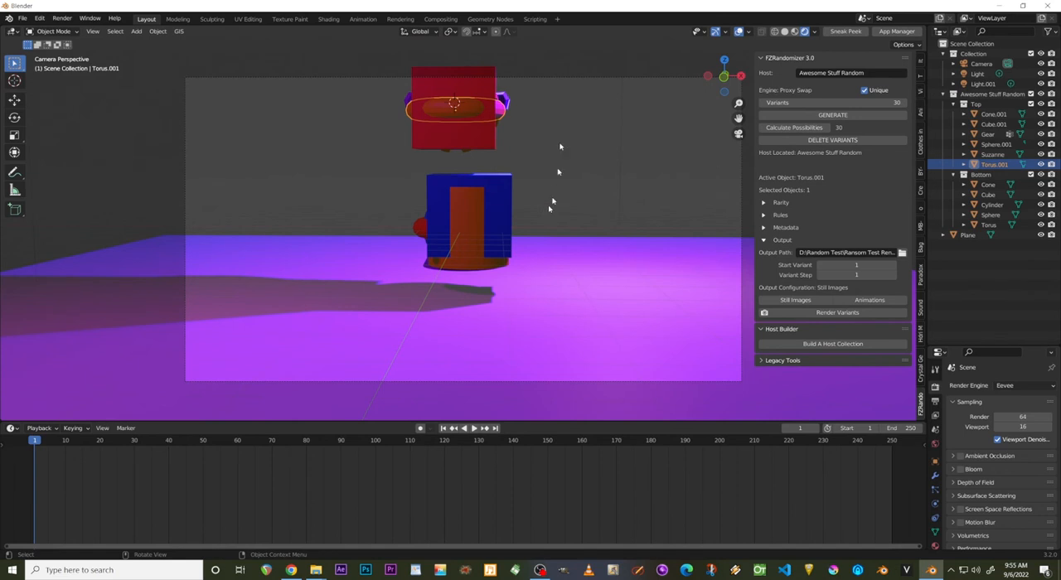
click(568, 79)
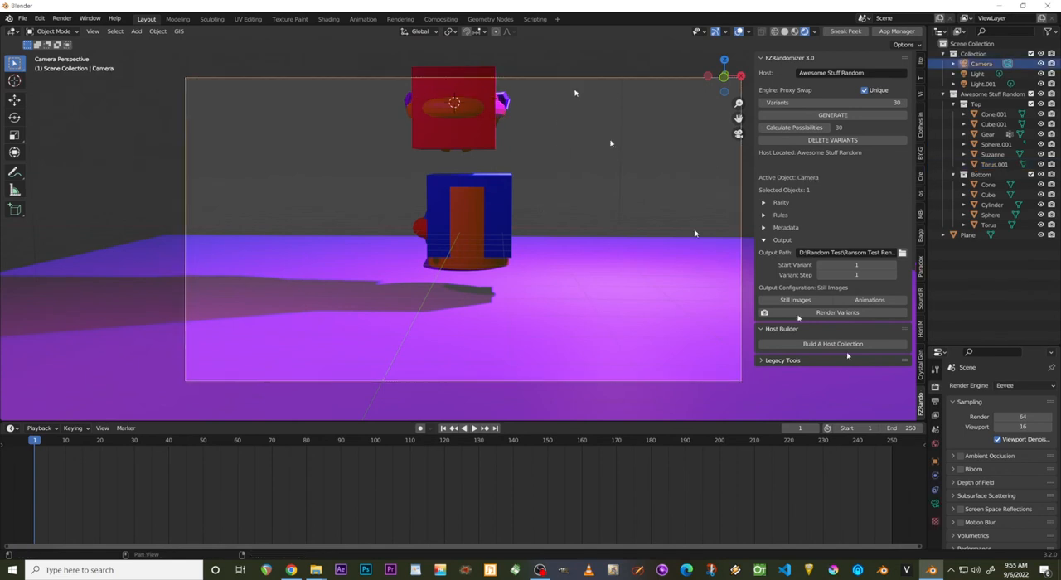
click(934, 504)
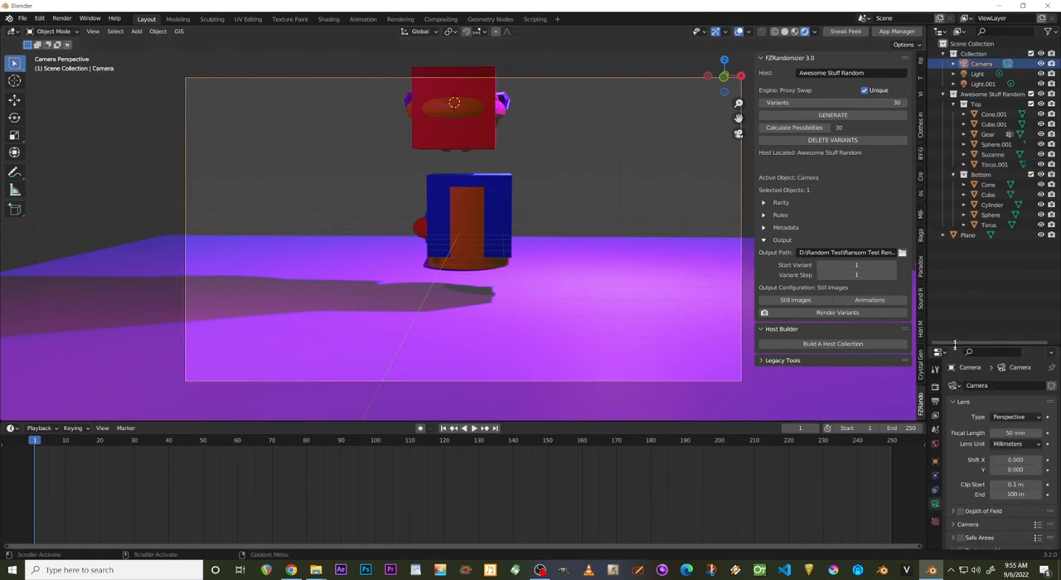
drag(955, 344, 955, 251)
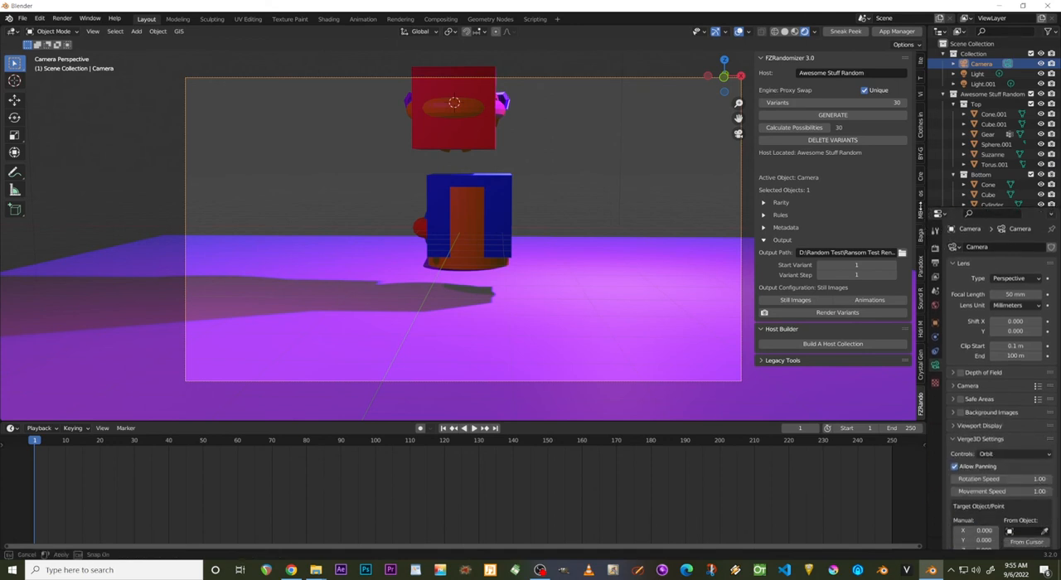
mouse_move(1016, 336)
mouse_down()
mouse_move(953, 336)
mouse_move(1046, 335)
mouse_move(1007, 336)
mouse_move(1016, 336)
mouse_up()
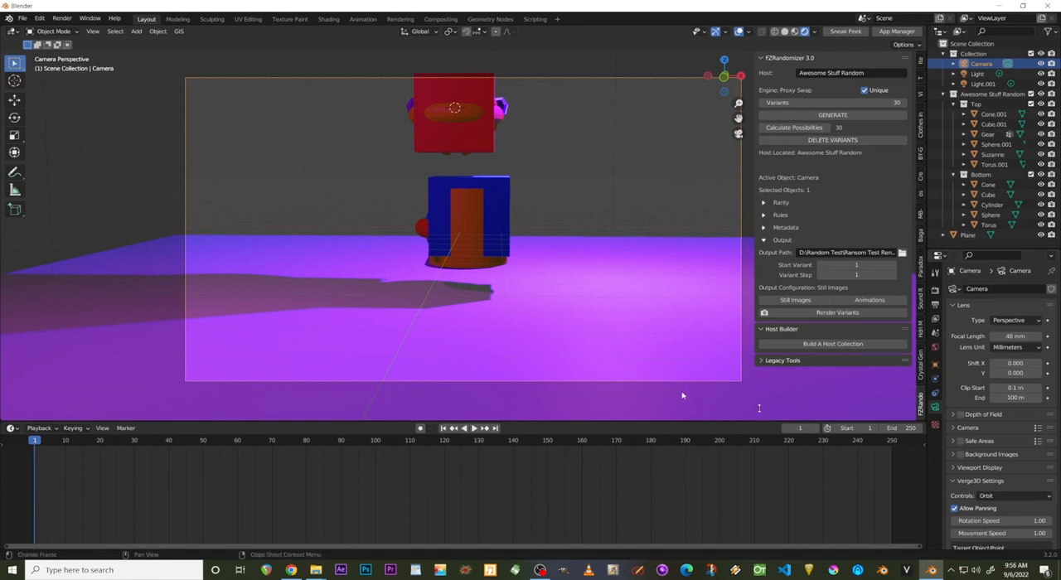
Review the camera's remaining settings and how the stacked shapes sit within the camera frame.
scroll(1021, 480, down, 5)
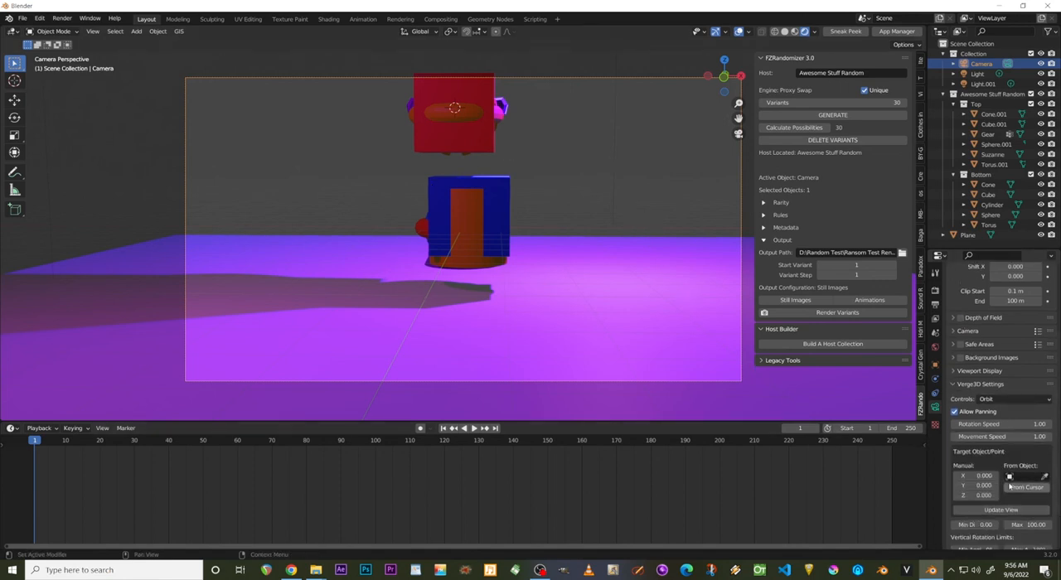
scroll(390, 244, up, 3)
scroll(447, 254, up, 2)
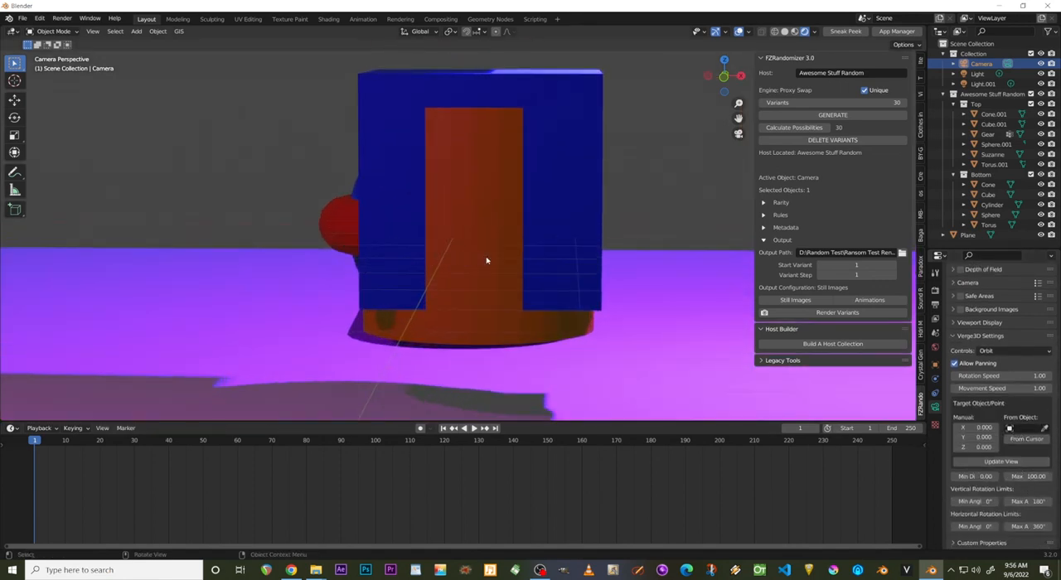
scroll(493, 265, down, 4)
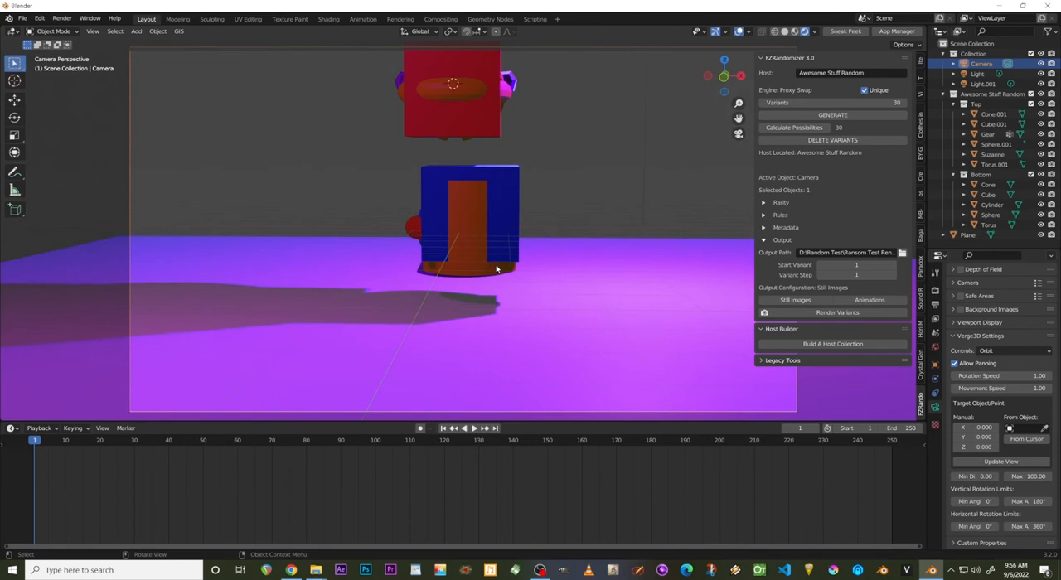
scroll(496, 267, down, 3)
scroll(496, 268, up, 4)
scroll(496, 268, down, 2)
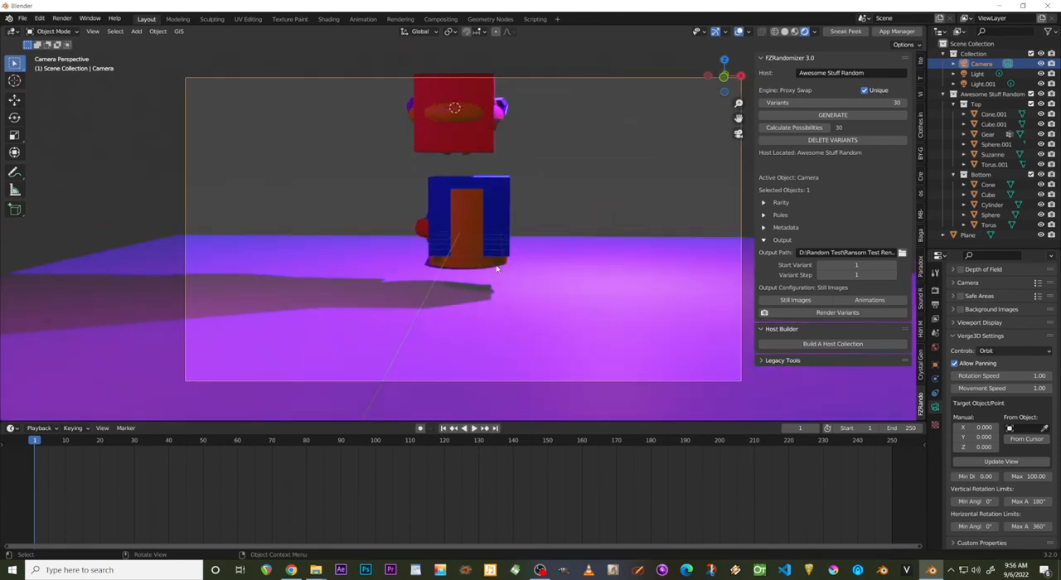
scroll(496, 267, up, 1)
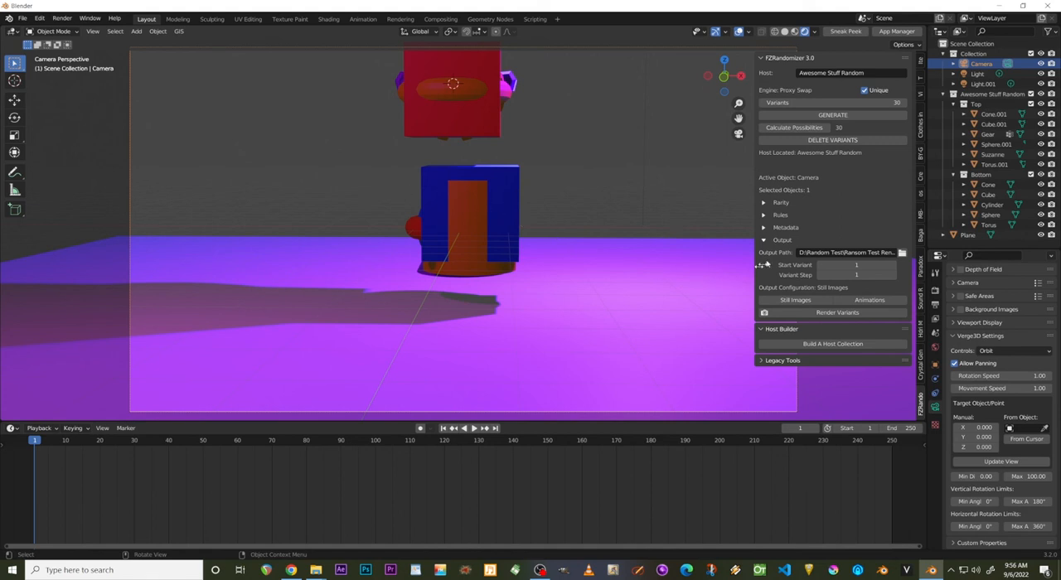
scroll(536, 236, down, 4)
scroll(536, 236, up, 2)
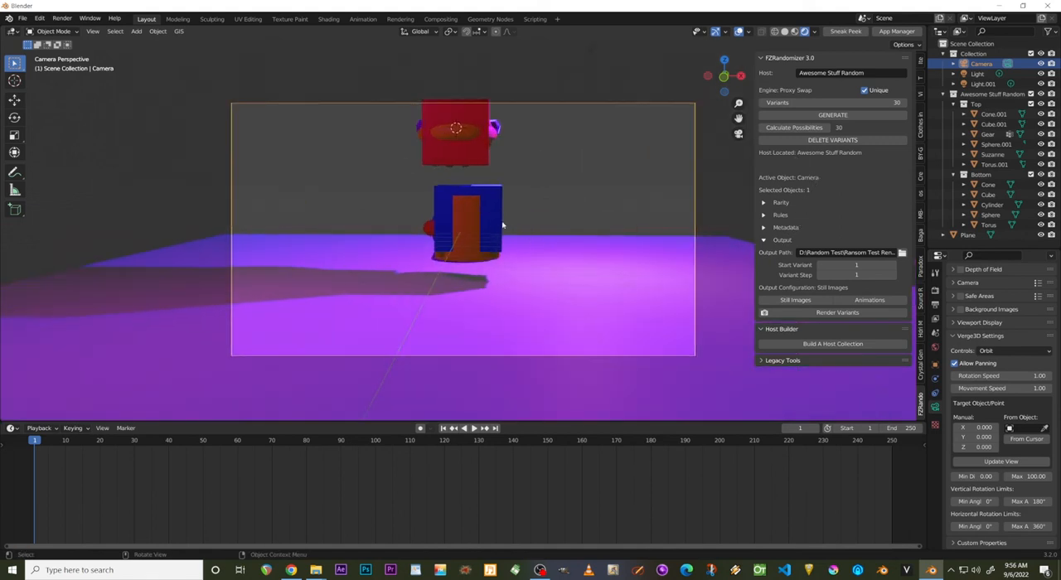
click(315, 571)
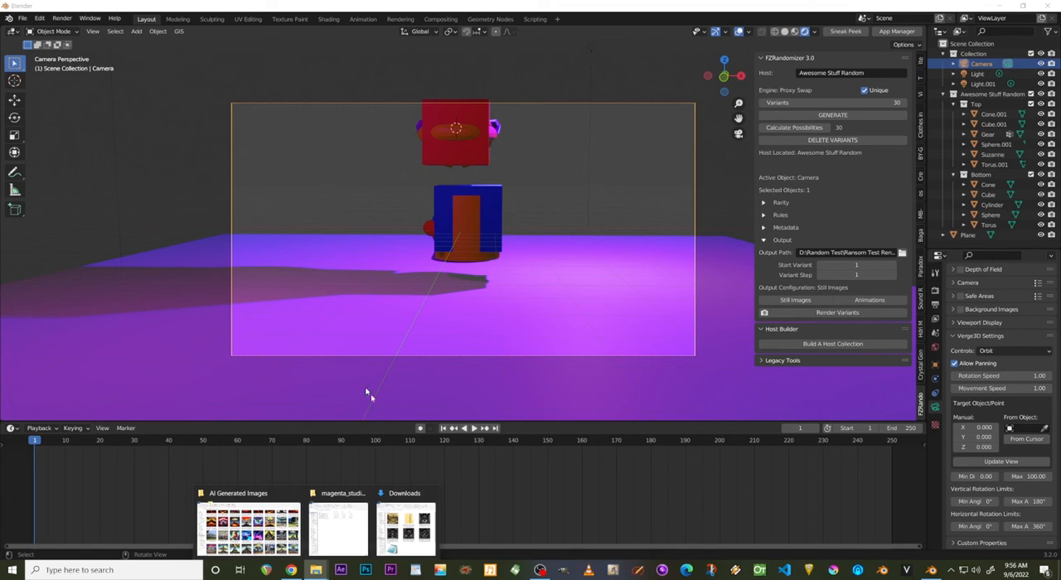
click(539, 570)
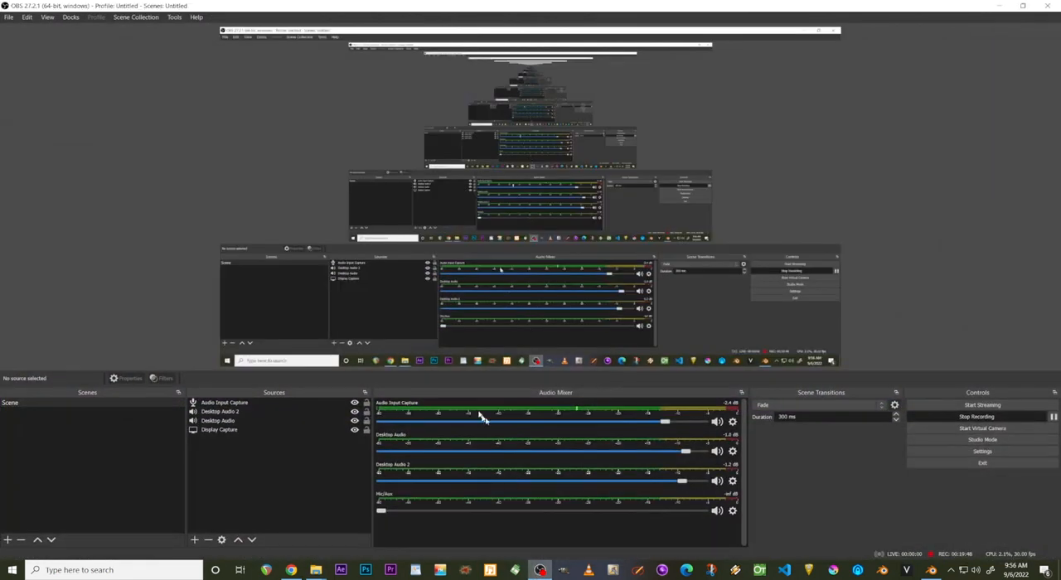